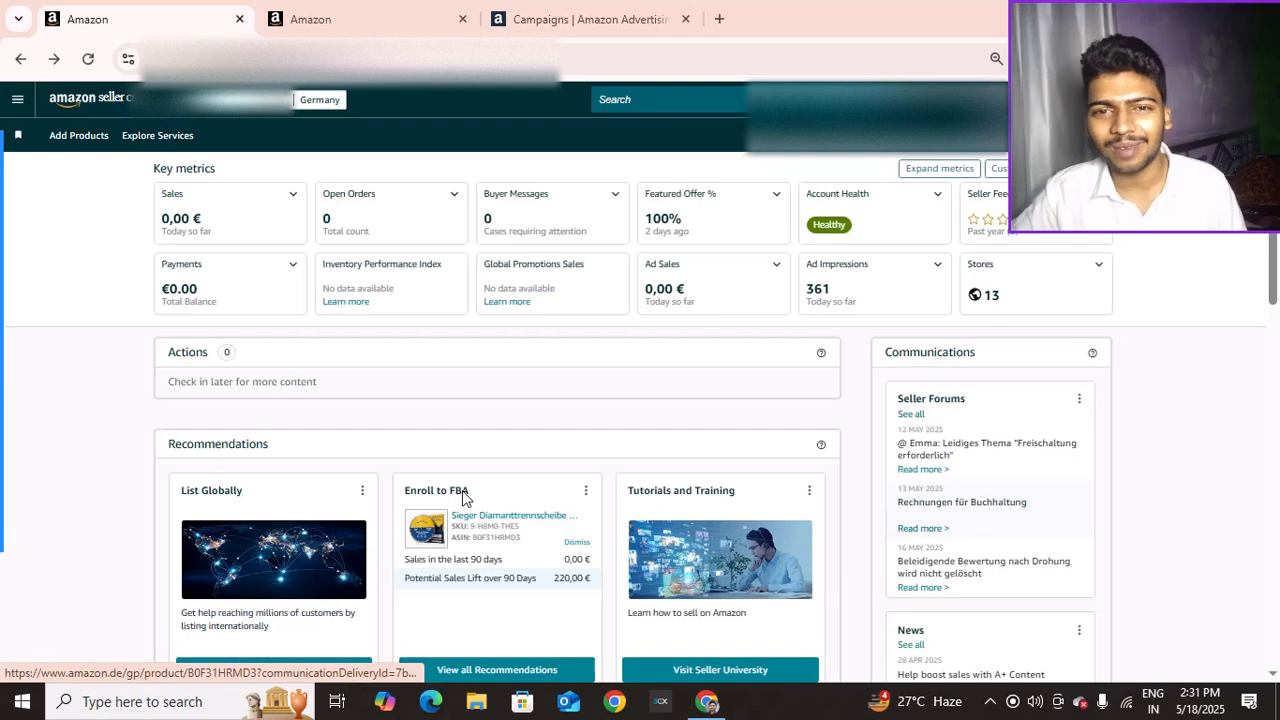
Go to Campaign Manager from the Advertising entry in the Seller Central main menu
left_click(17, 99)
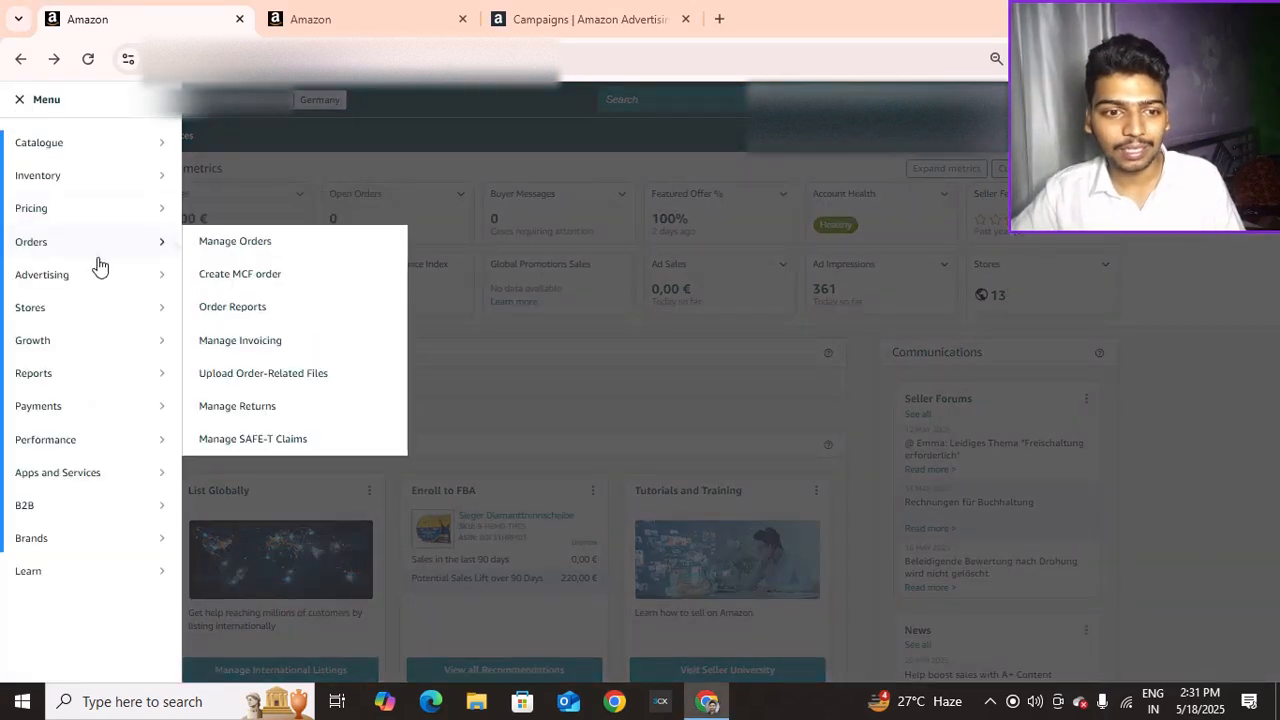
mouse_move(100, 276)
left_click(209, 276)
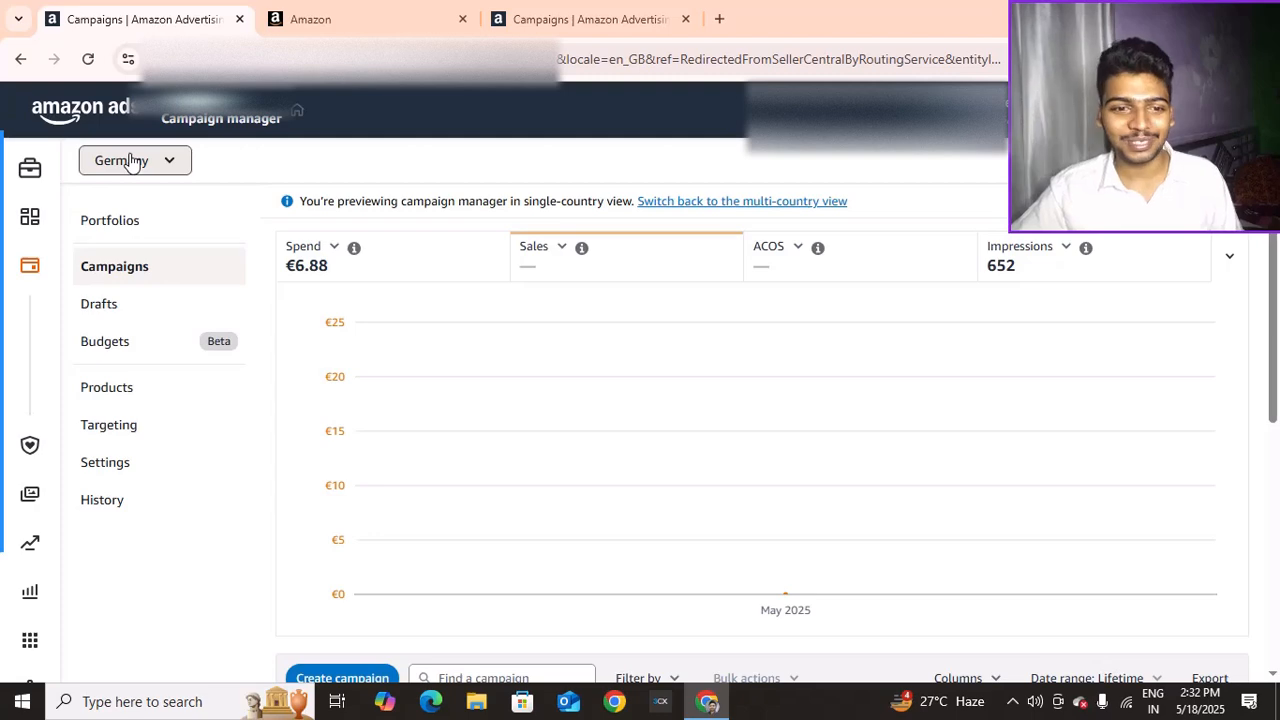
Check the delivery status details of Search Campaign Automated in the campaigns table
scroll(669, 357, "down", 5)
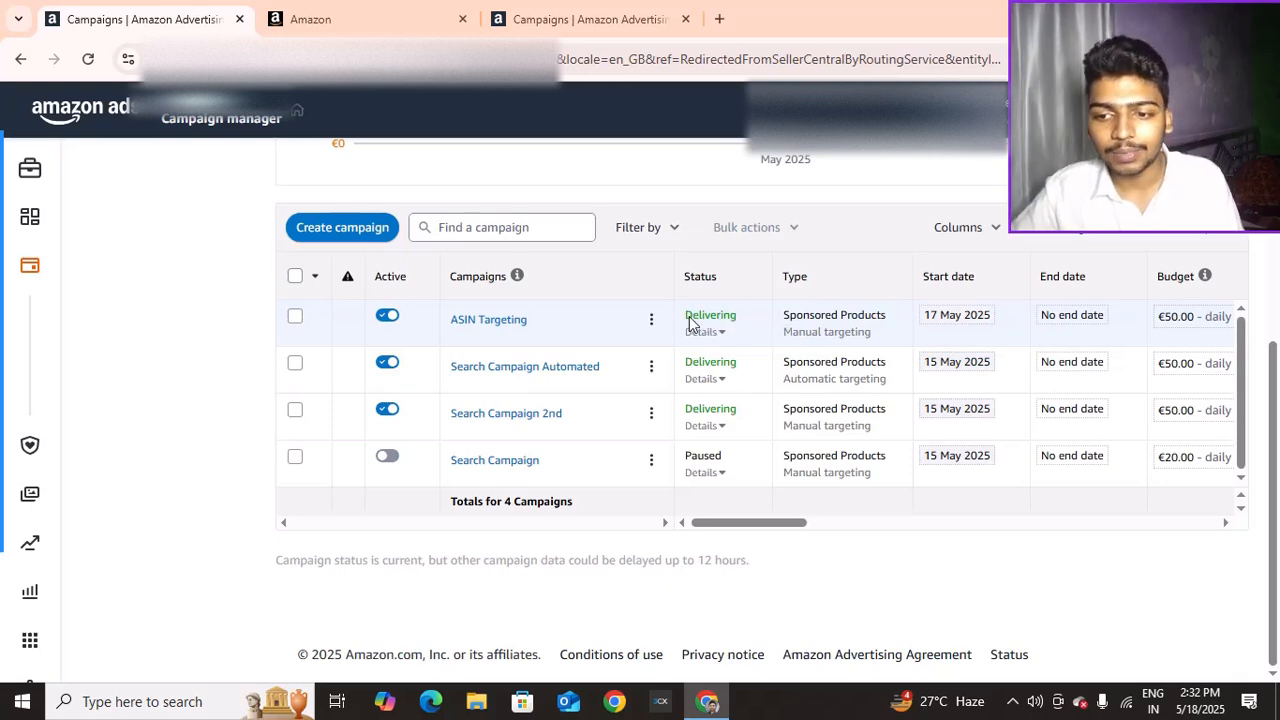
left_click(722, 378)
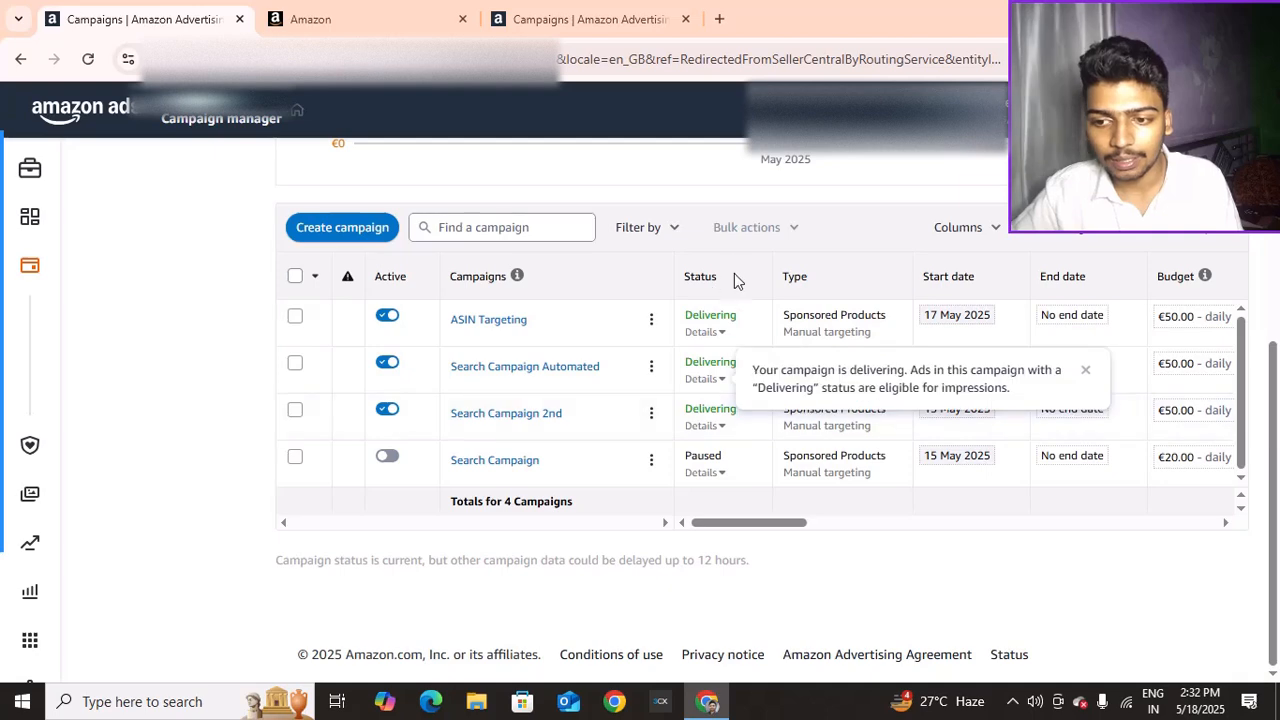
left_click(728, 374)
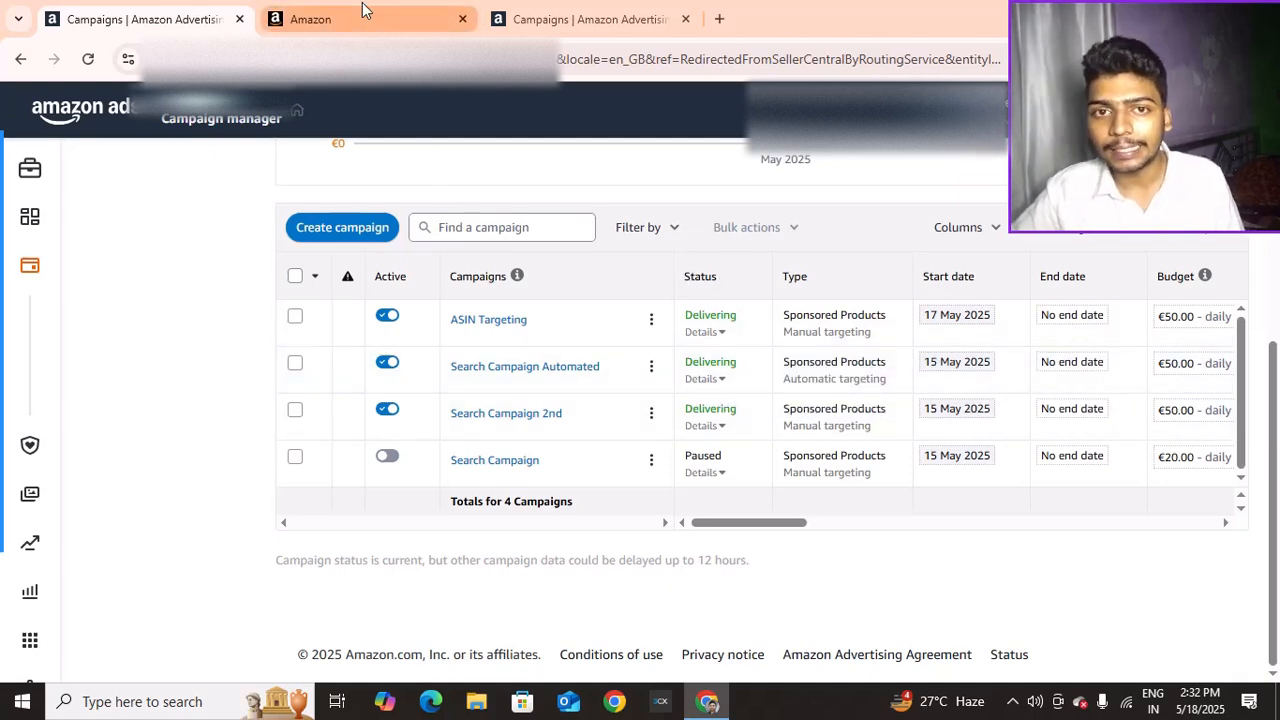
Start a new campaign with Create campaign
mouse_move(362, 2)
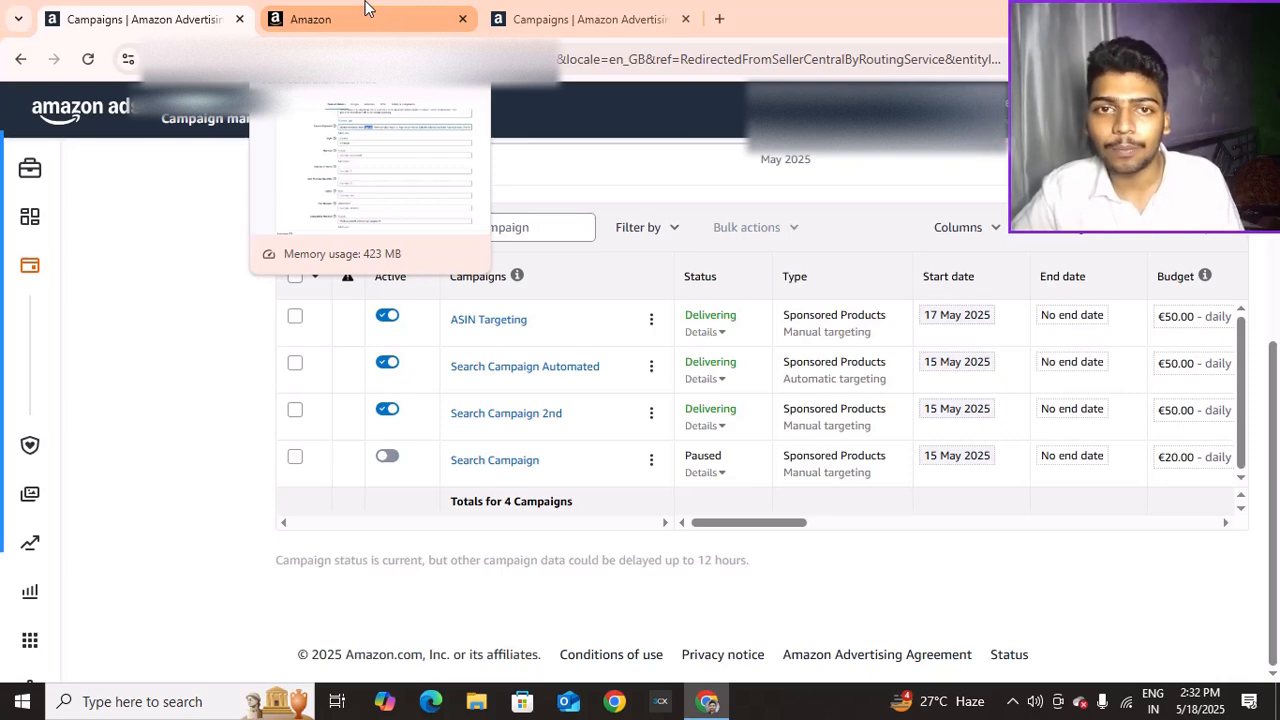
mouse_move(688, 330)
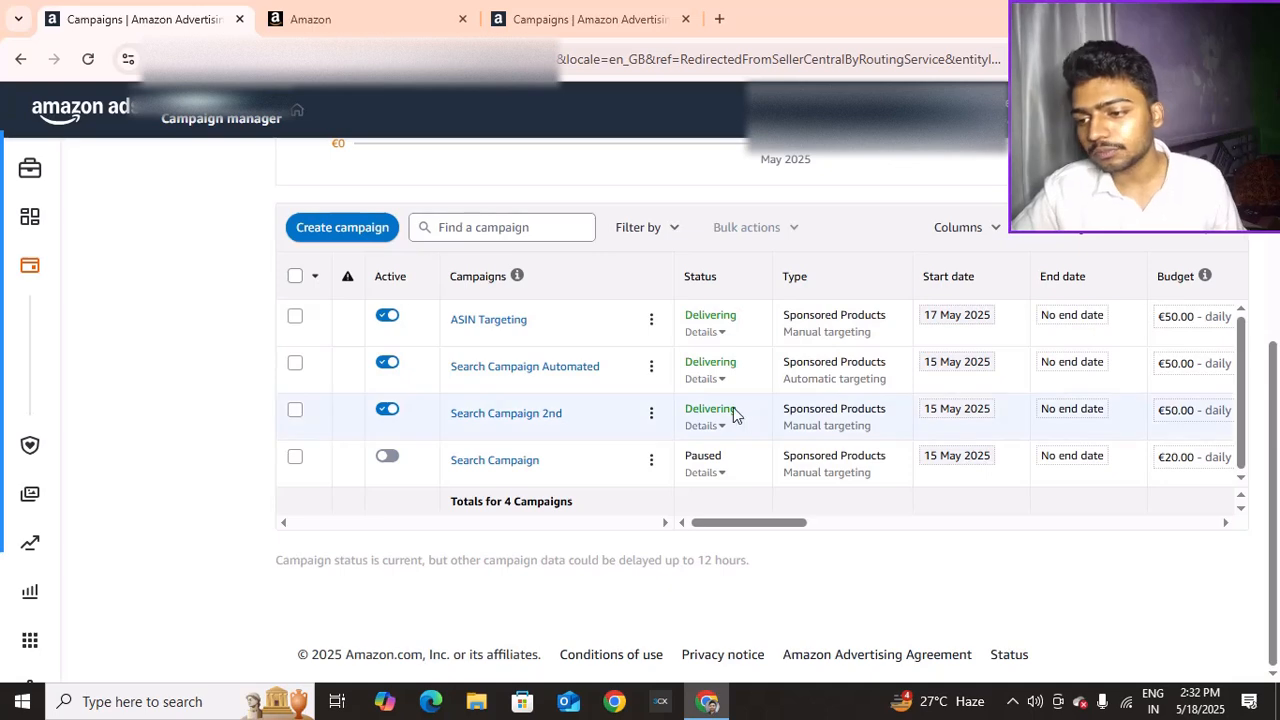
left_click(358, 236)
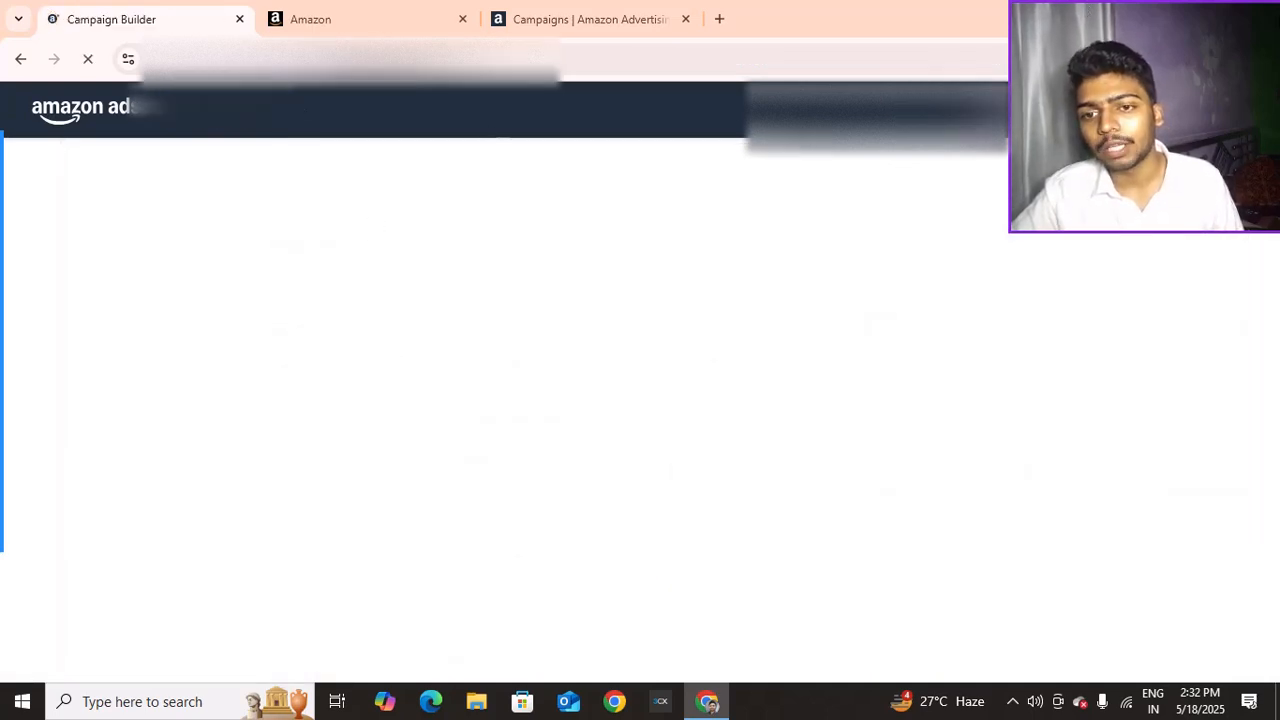
Browse the example ads on the Sponsored Products, Sponsored Brands and Sponsored Display cards
mouse_move(2, 230)
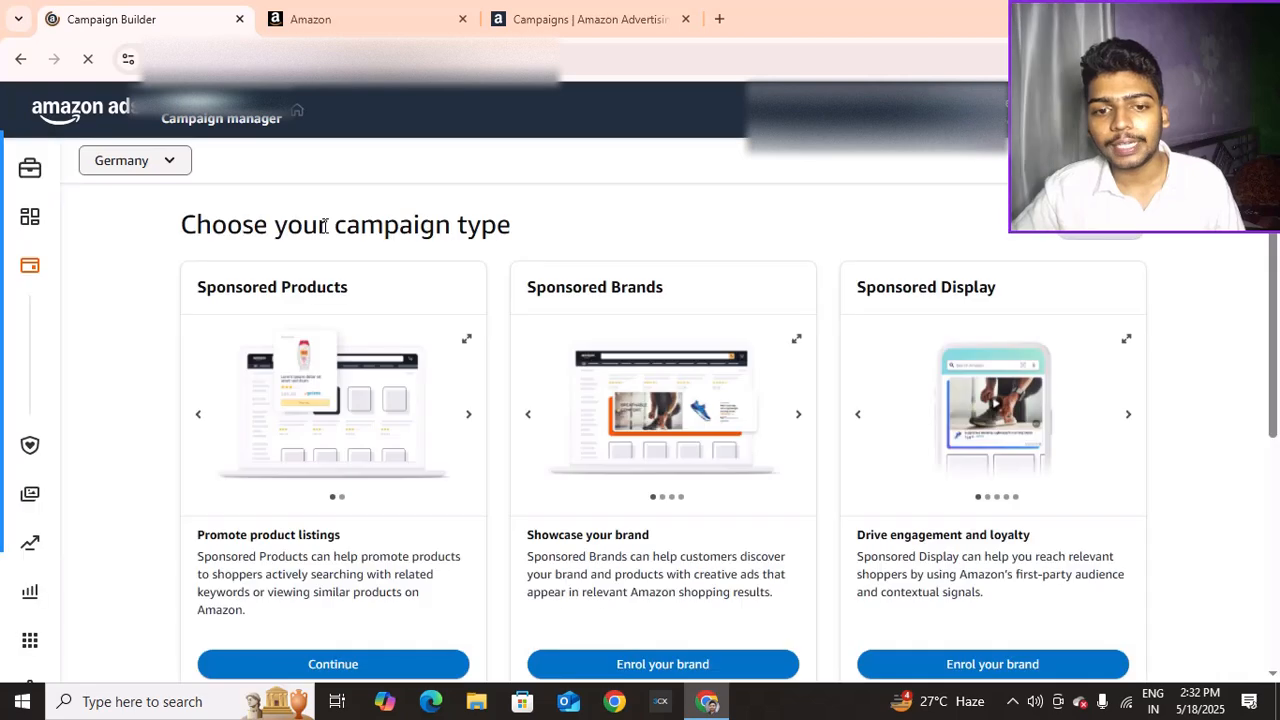
scroll(275, 227, "down", 1)
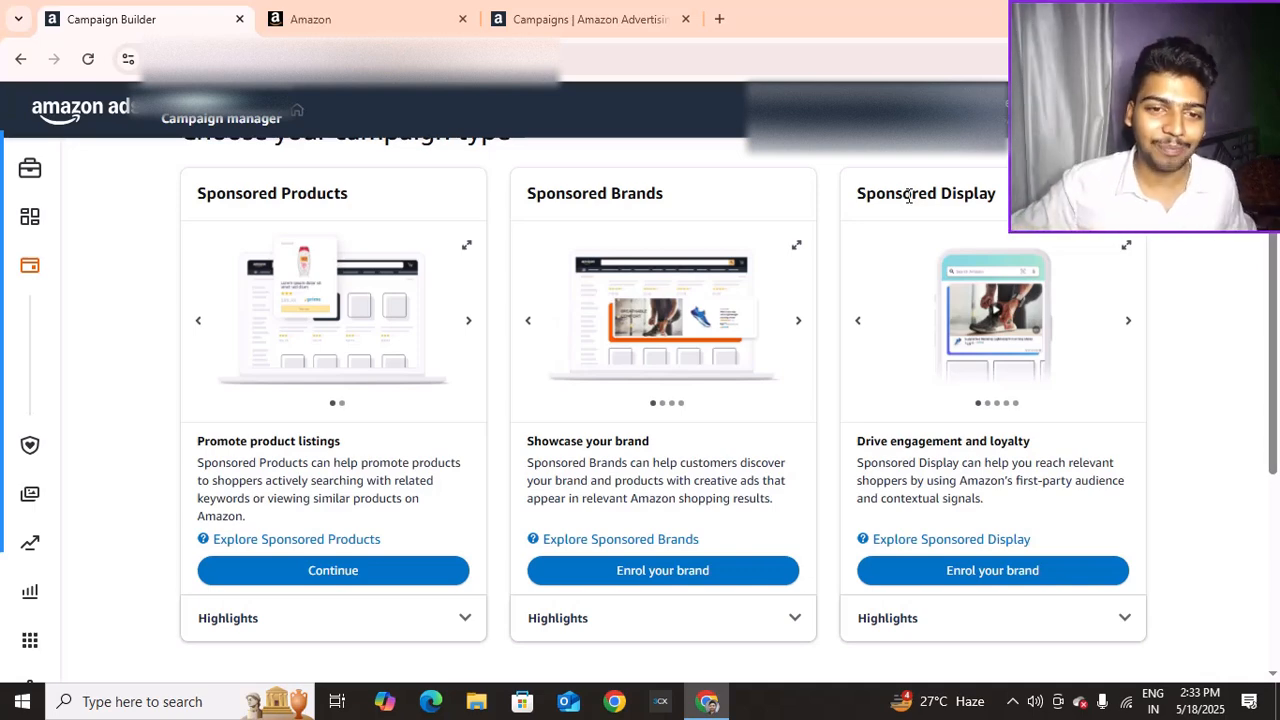
left_click(468, 322)
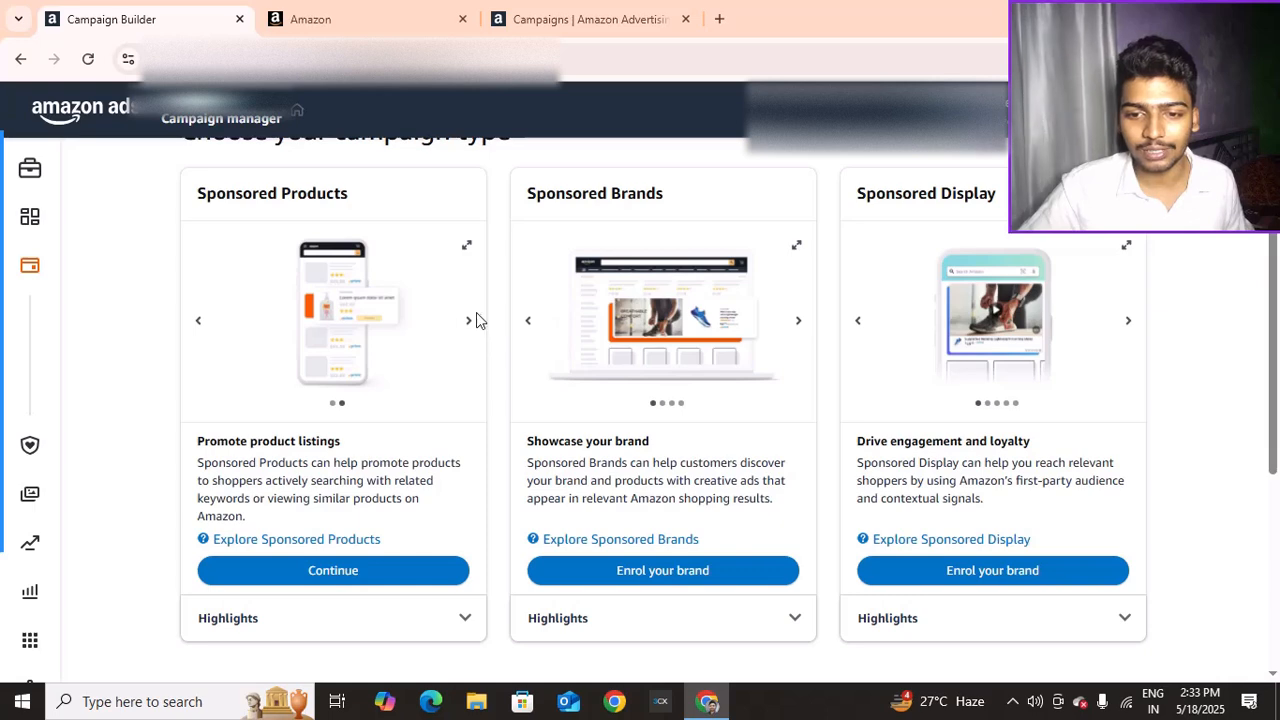
left_click(468, 322)
left_click(468, 322)
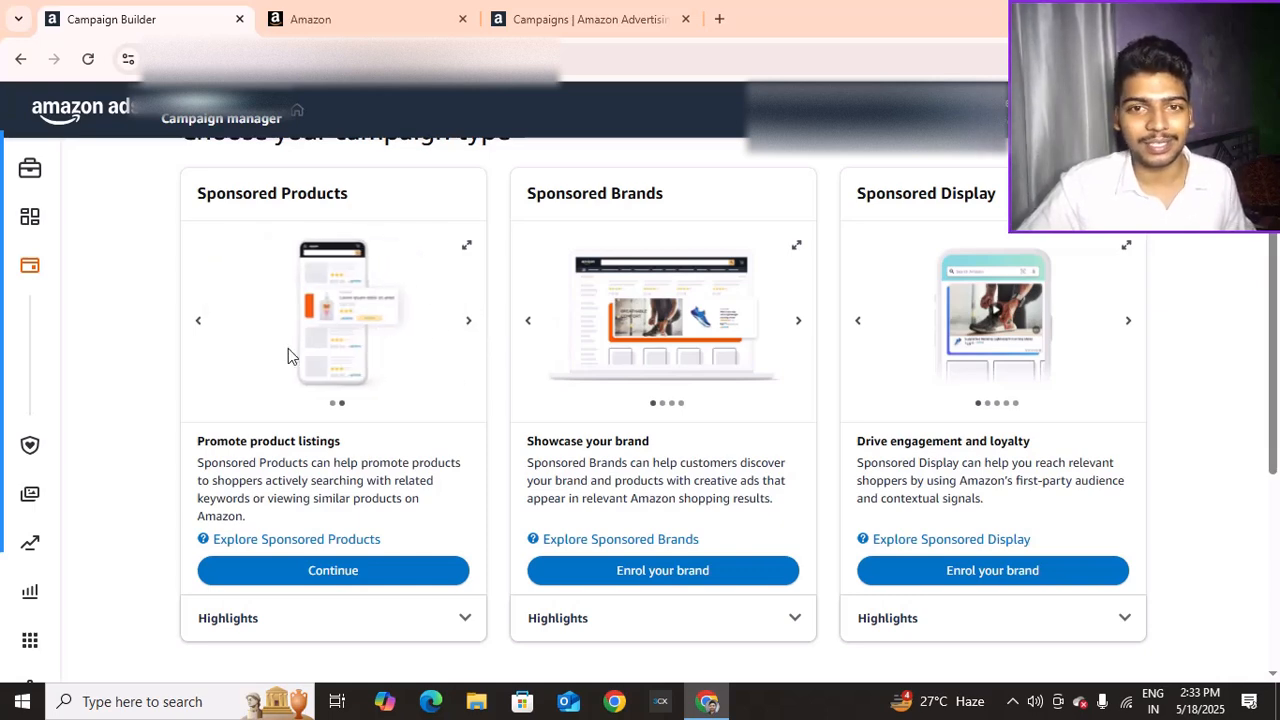
left_click(797, 324)
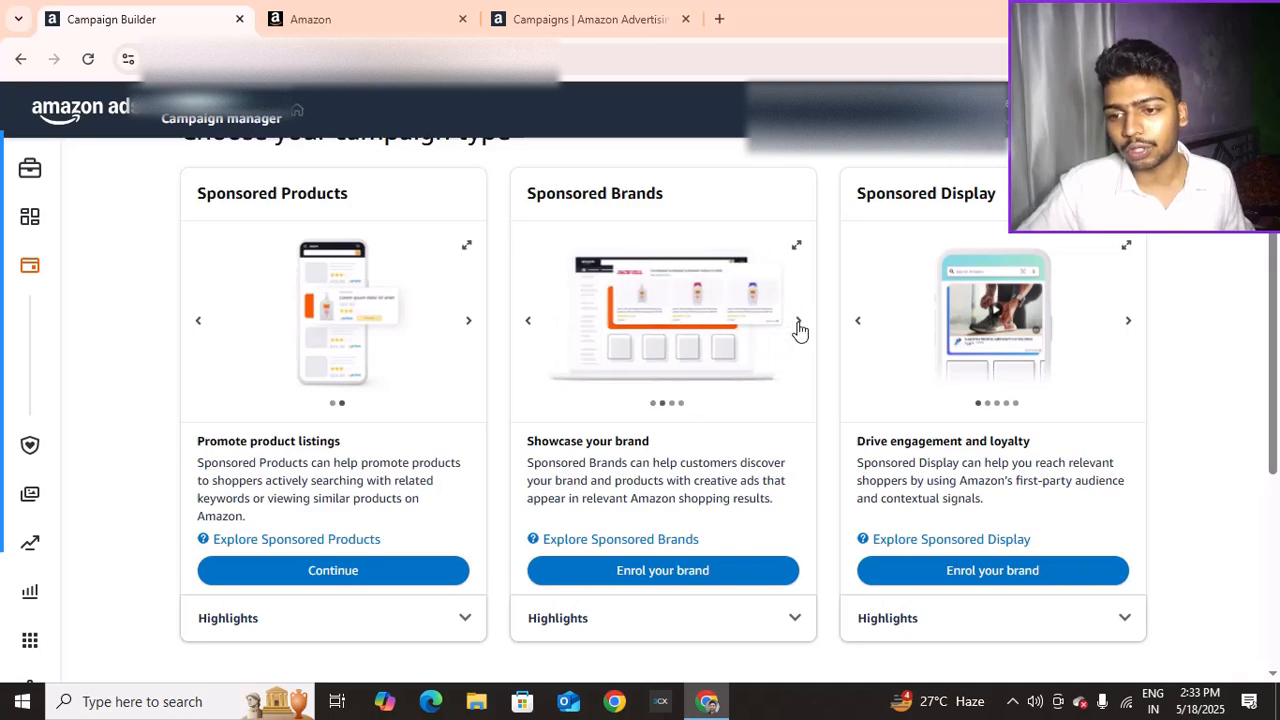
left_click(798, 326)
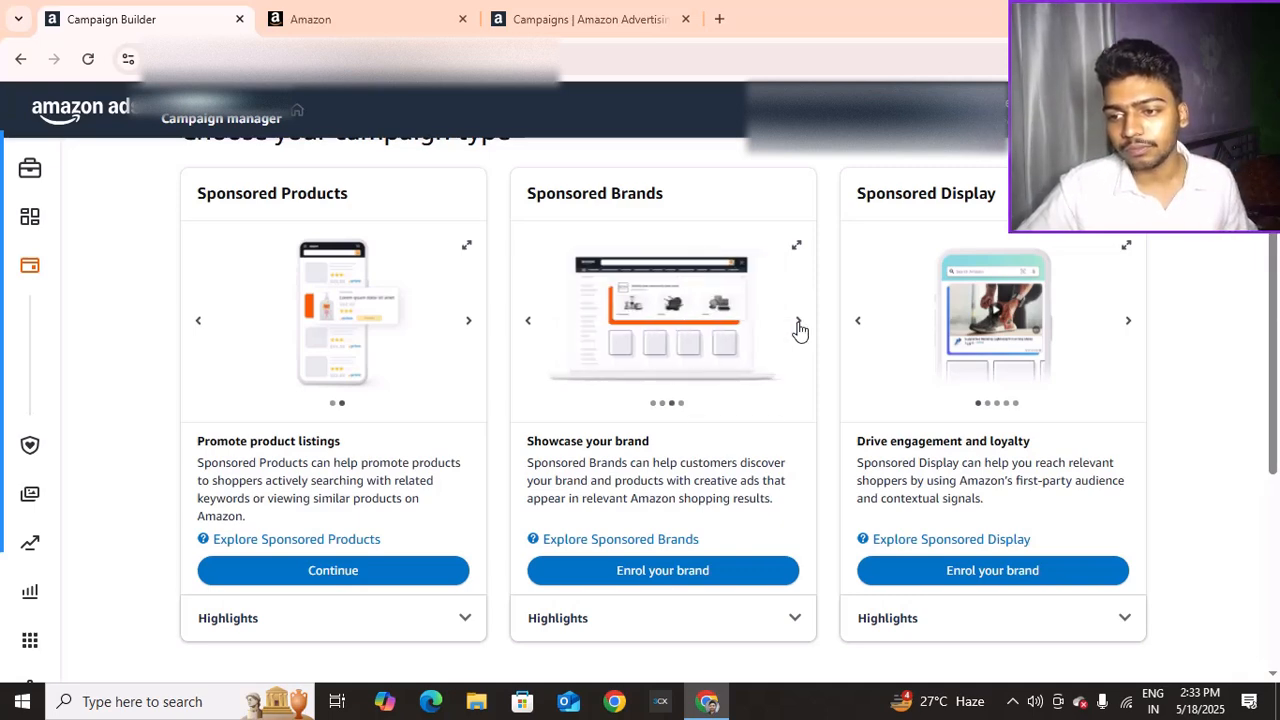
left_click(798, 326)
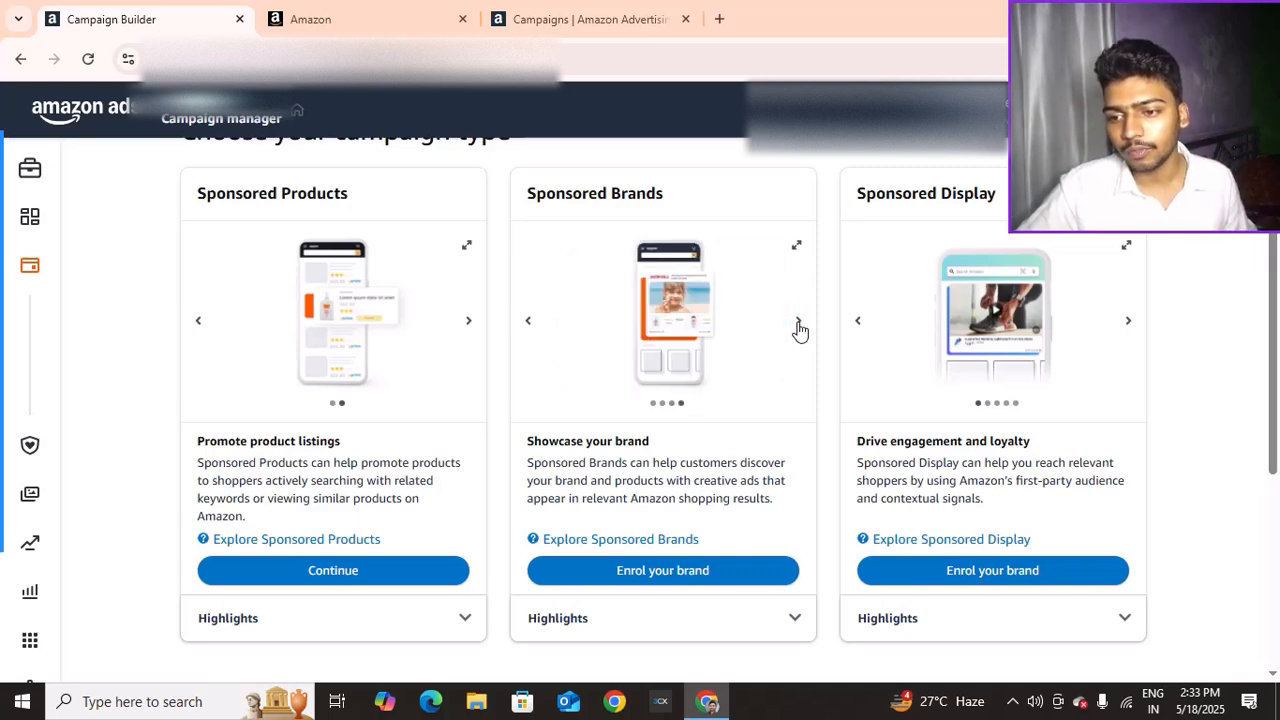
left_click(1127, 330)
left_click(1127, 330)
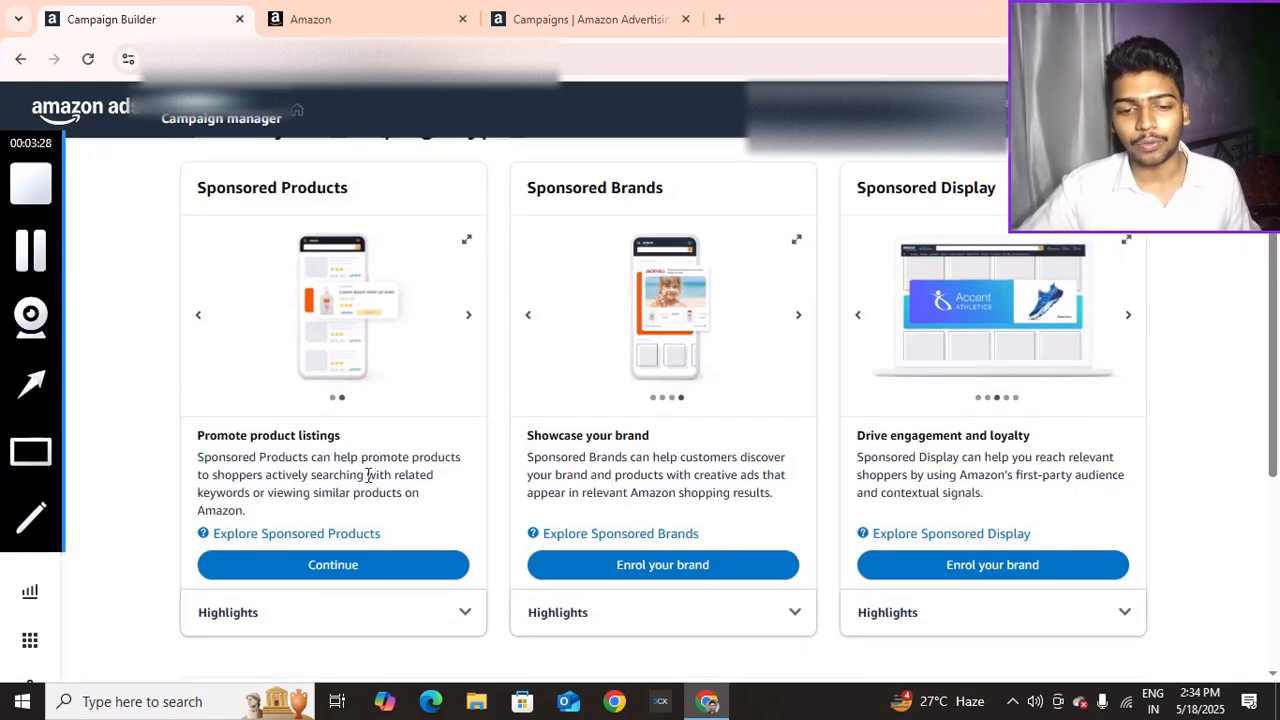
scroll(369, 506, "down", 1)
Choose Sponsored Products and name the ad group 'First Campaign'
left_click(370, 480)
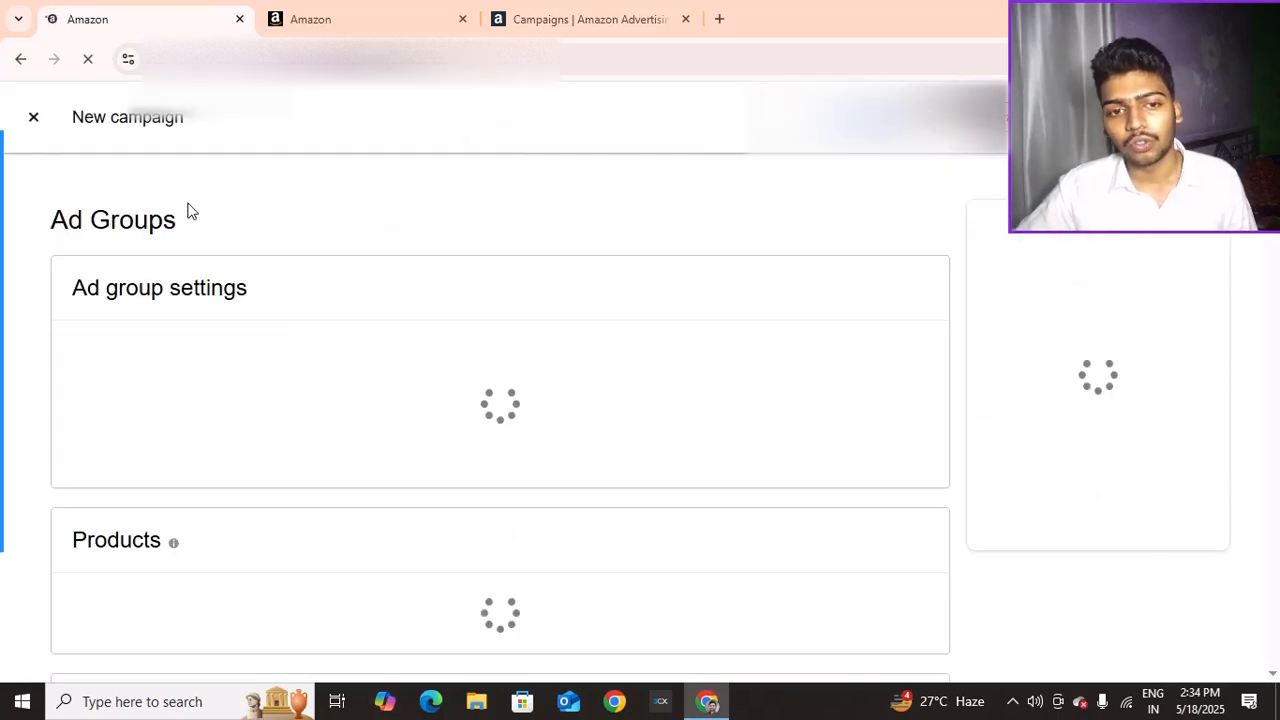
left_click(215, 377)
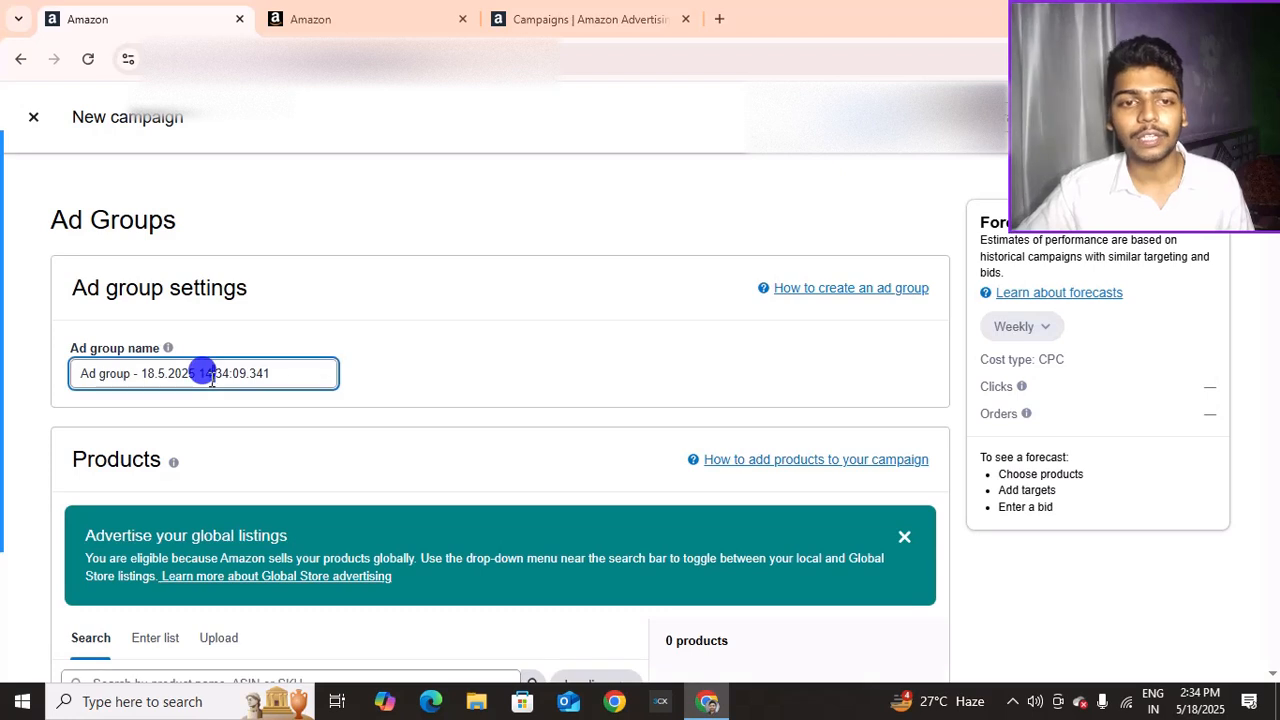
key("ctrl+a")
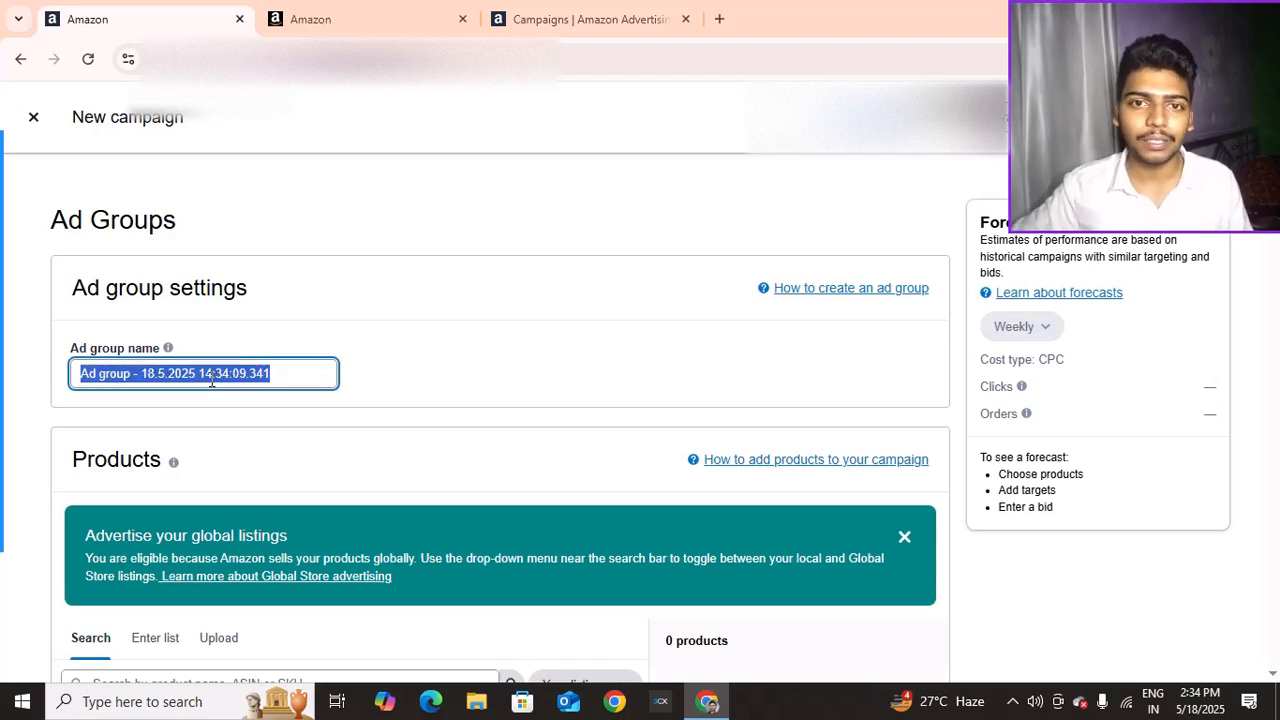
type("F")
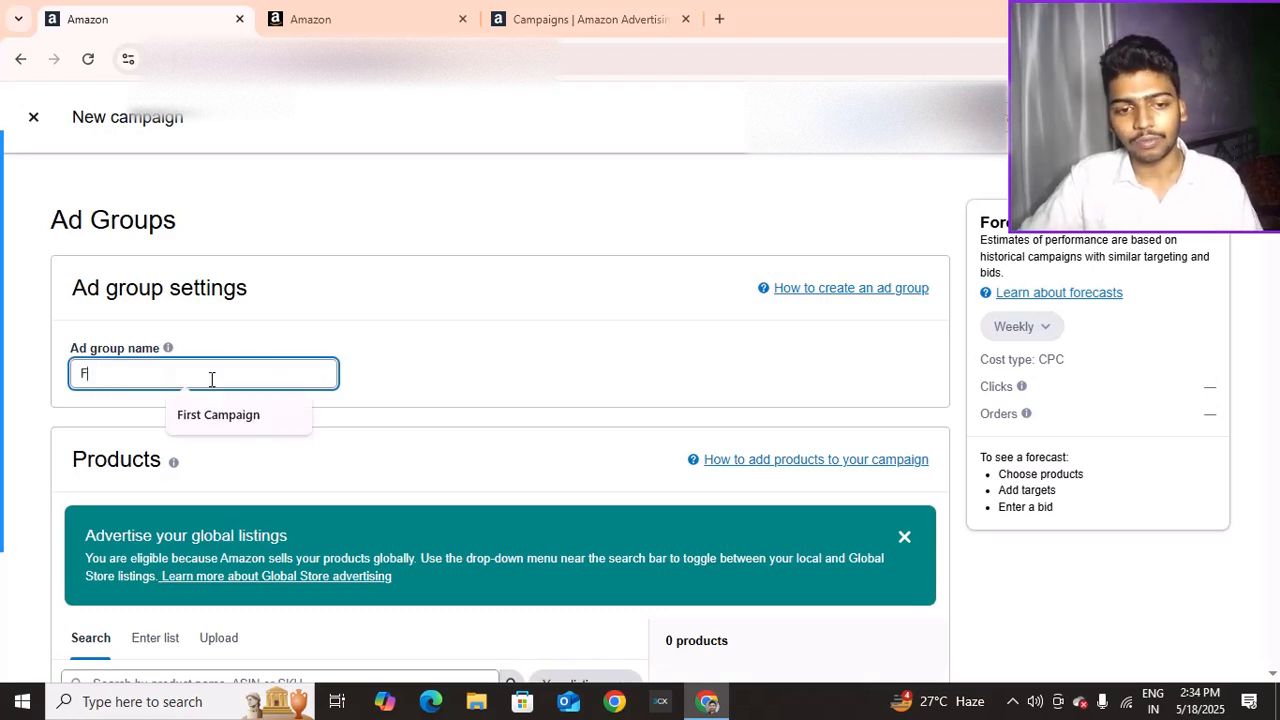
type("irst Camap")
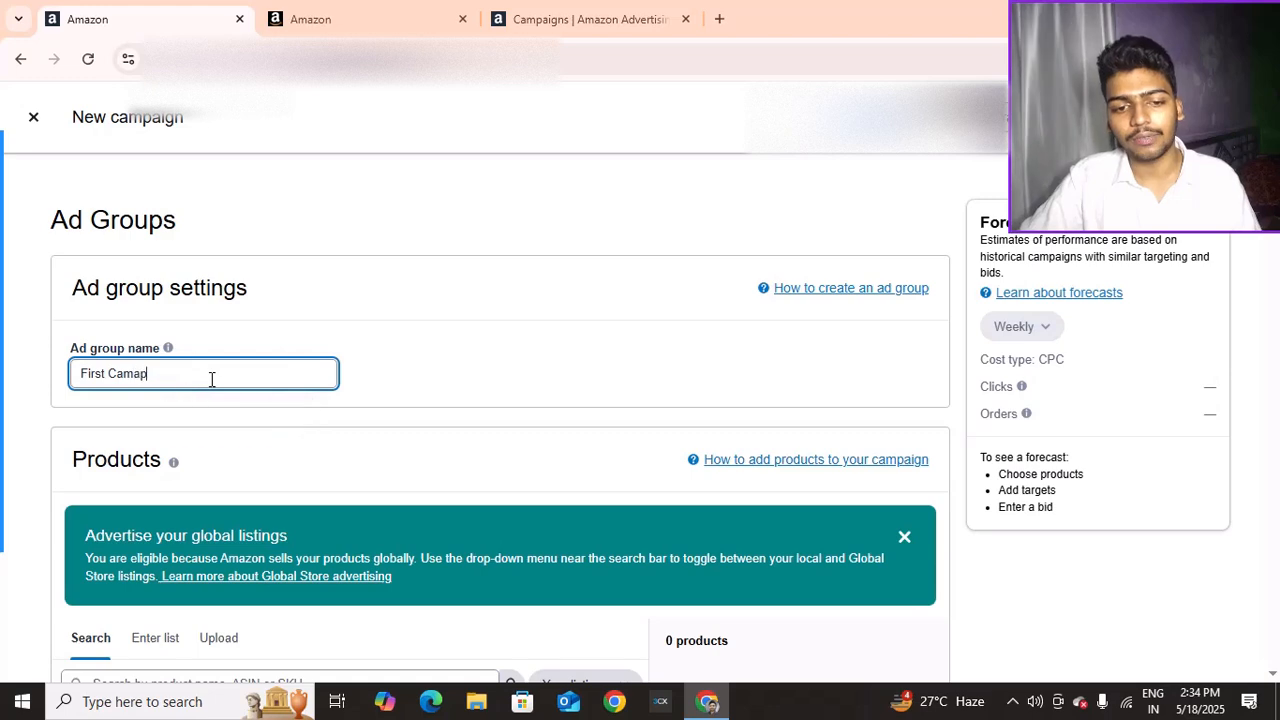
key("BackSpace")
key("BackSpace")
type("paign")
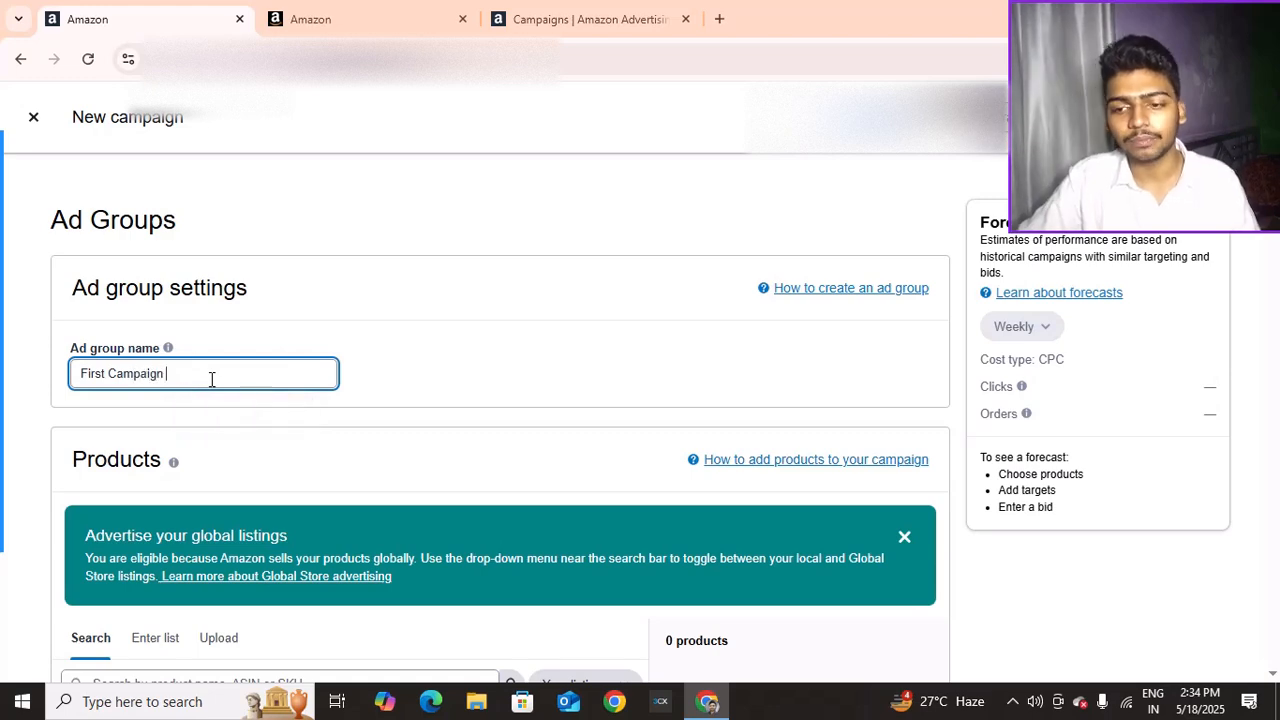
Dismiss the global listings notice and select the second suggested product's SKU
scroll(594, 414, "down", 2)
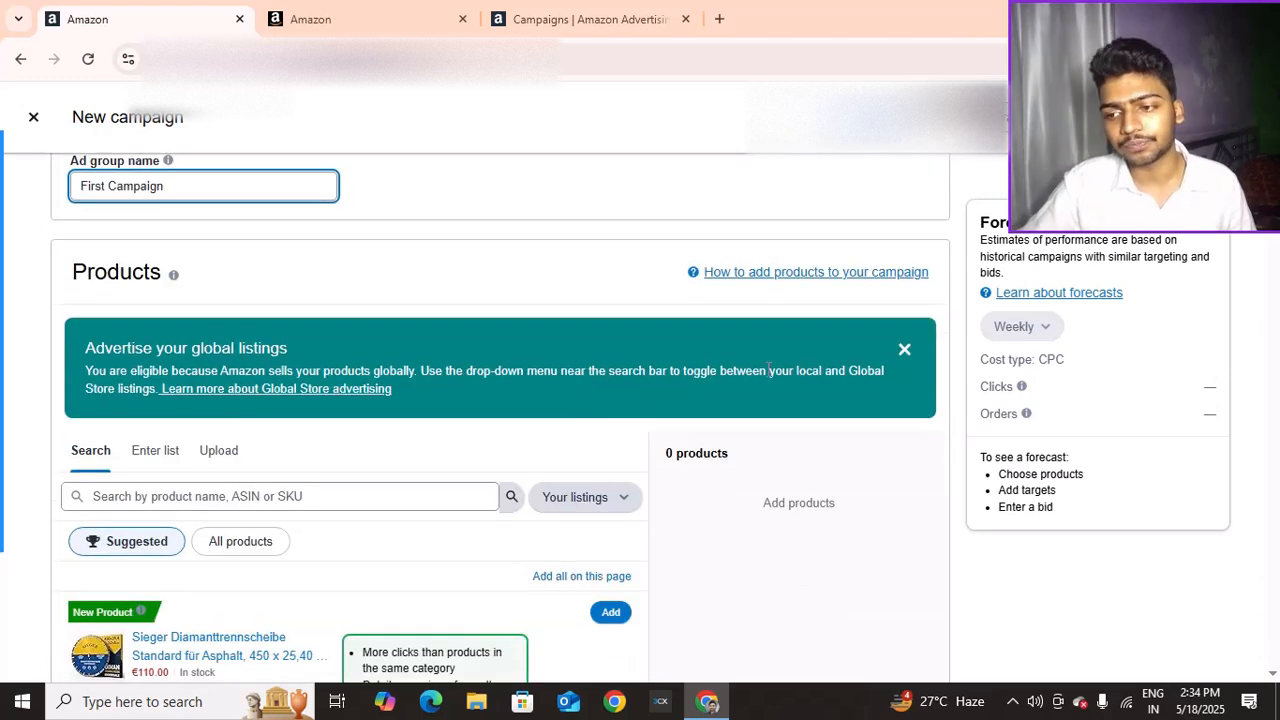
left_click(903, 350)
scroll(700, 365, "down", 1)
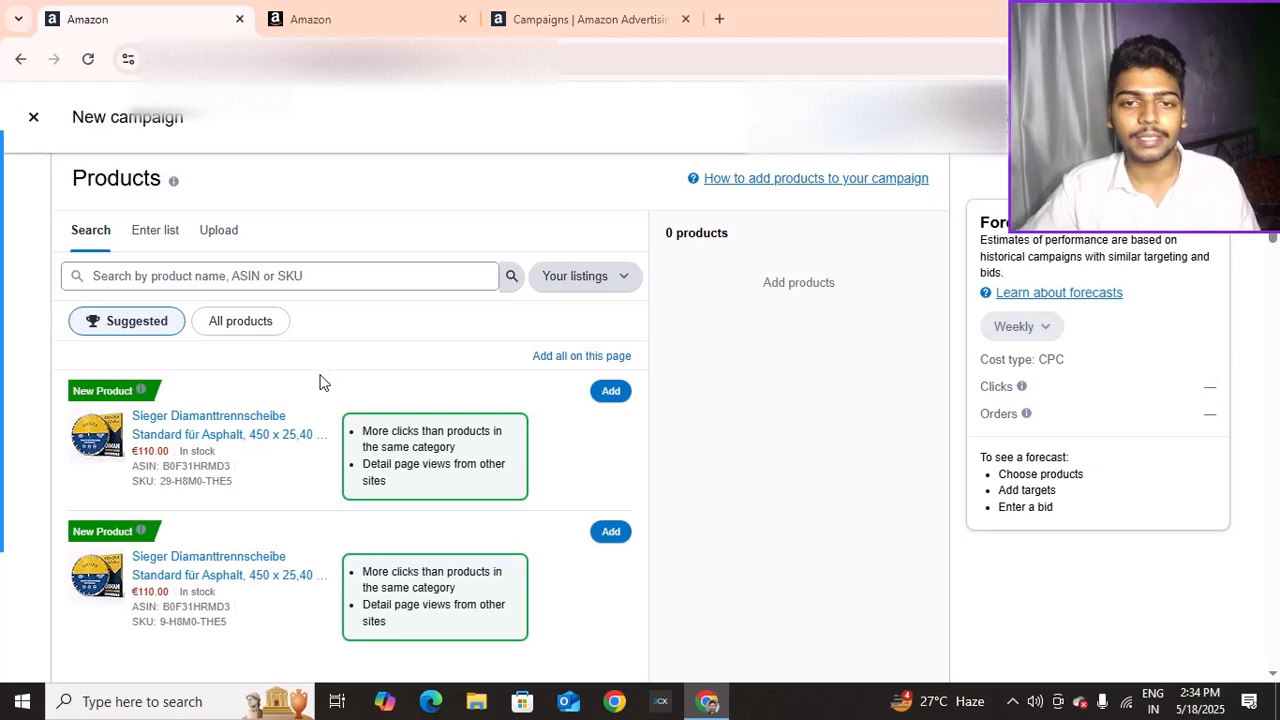
scroll(320, 385, "down", 1)
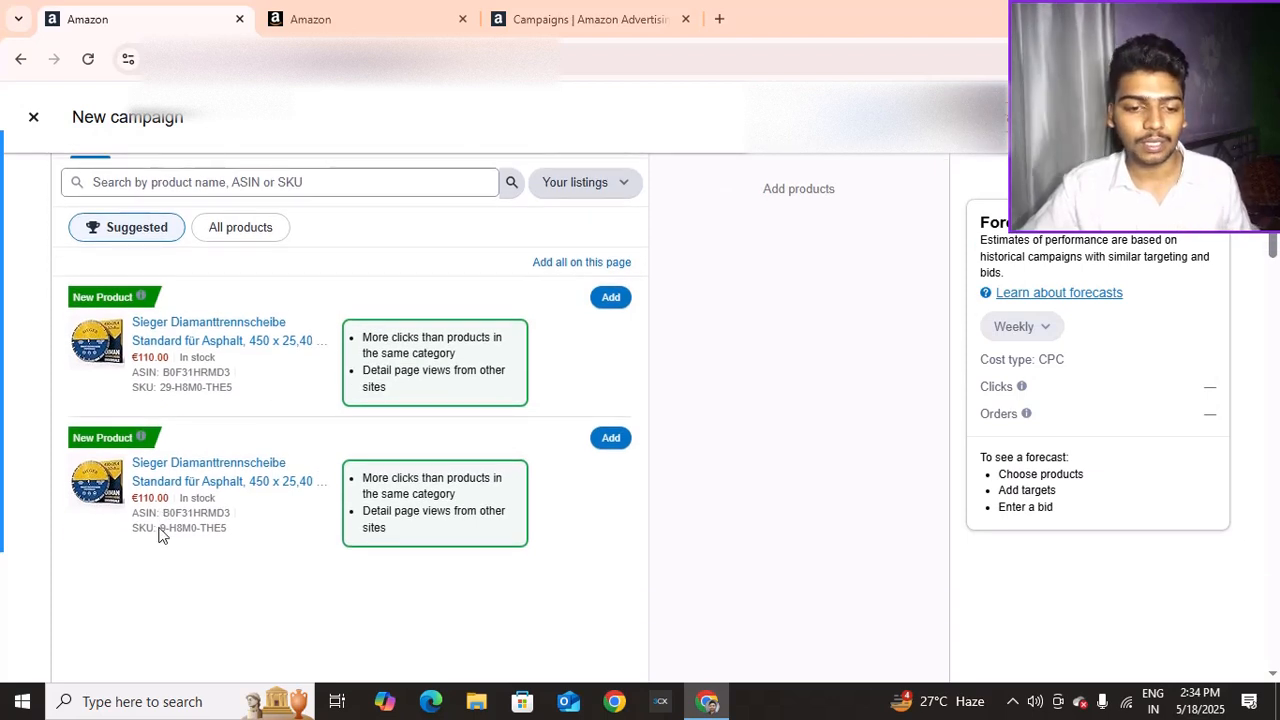
left_click_drag(160, 537, 230, 533)
Check the saw blade's offer details in Seller Central (250 units at €110,00), then return to the campaign
left_click(350, 19)
scroll(623, 255, "up", 5)
scroll(623, 258, "up", 10)
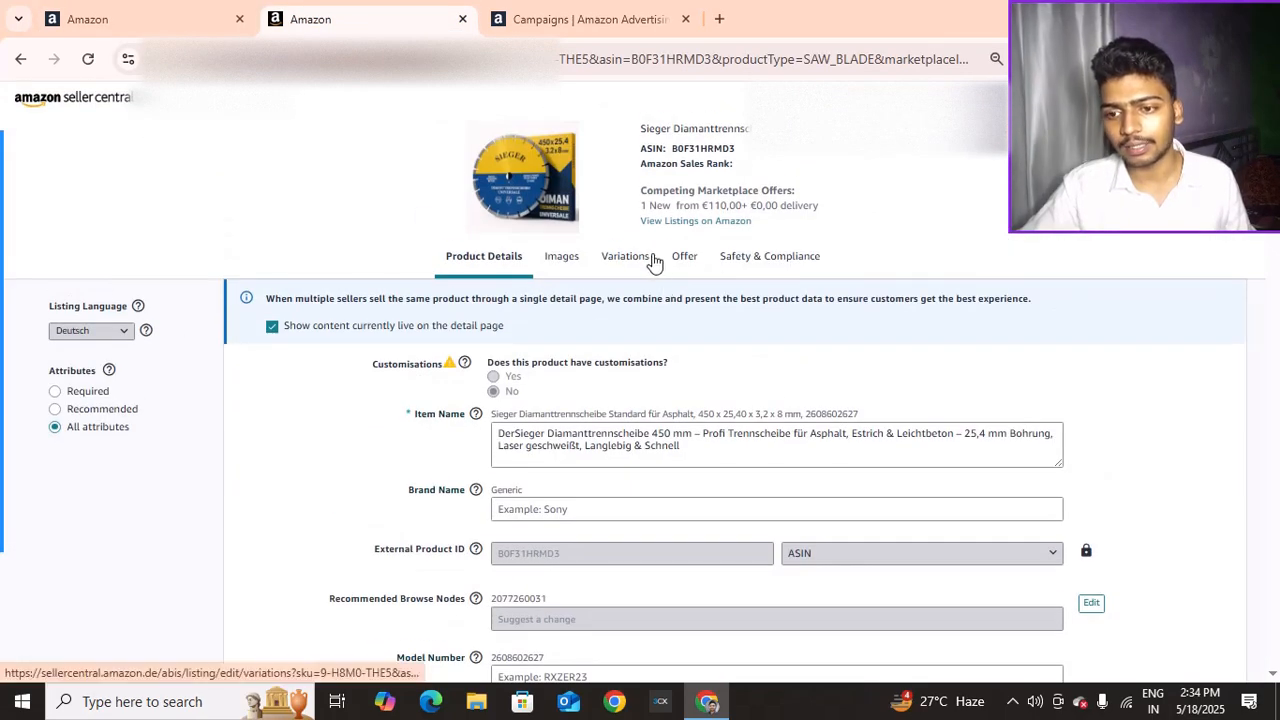
left_click(682, 268)
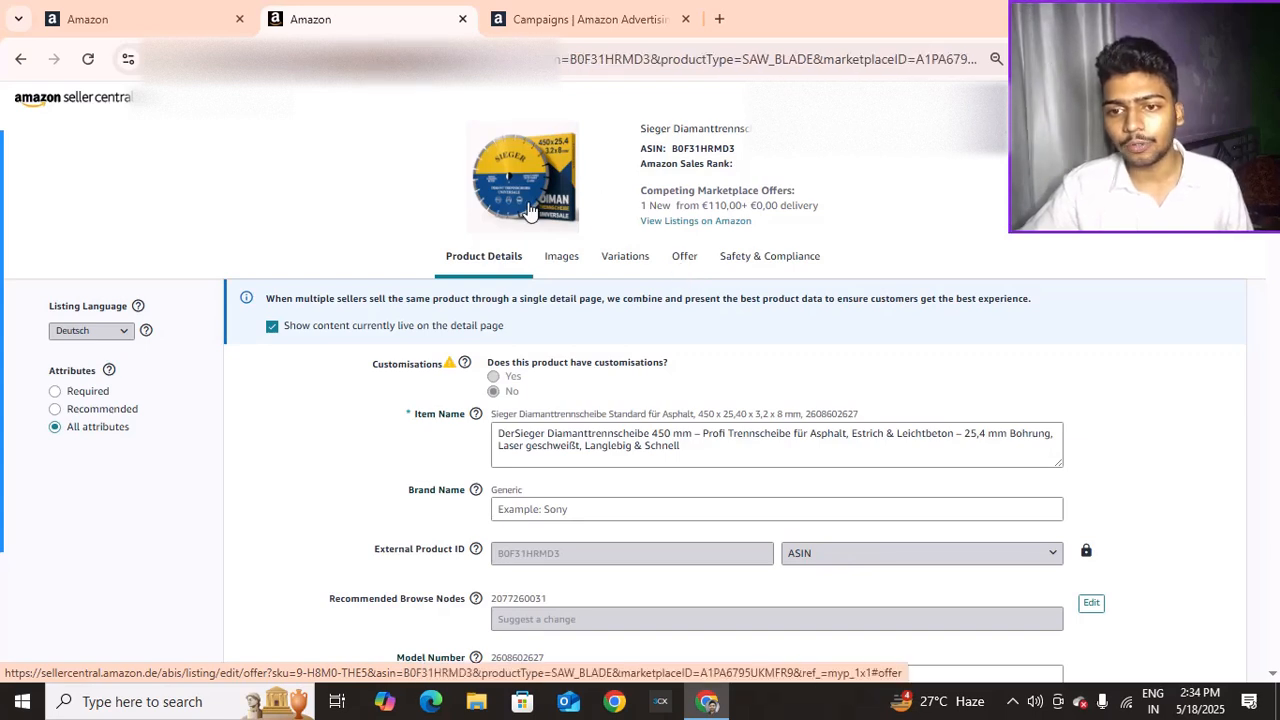
left_click(682, 262)
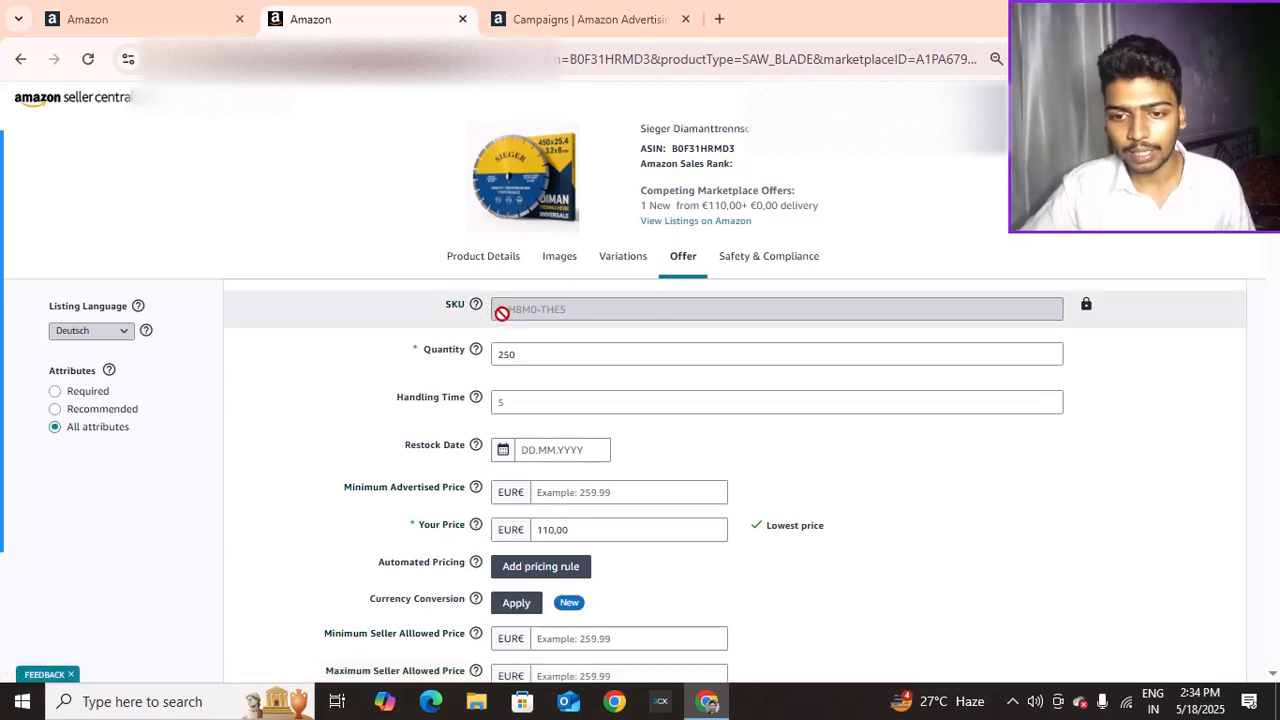
left_click(175, 10)
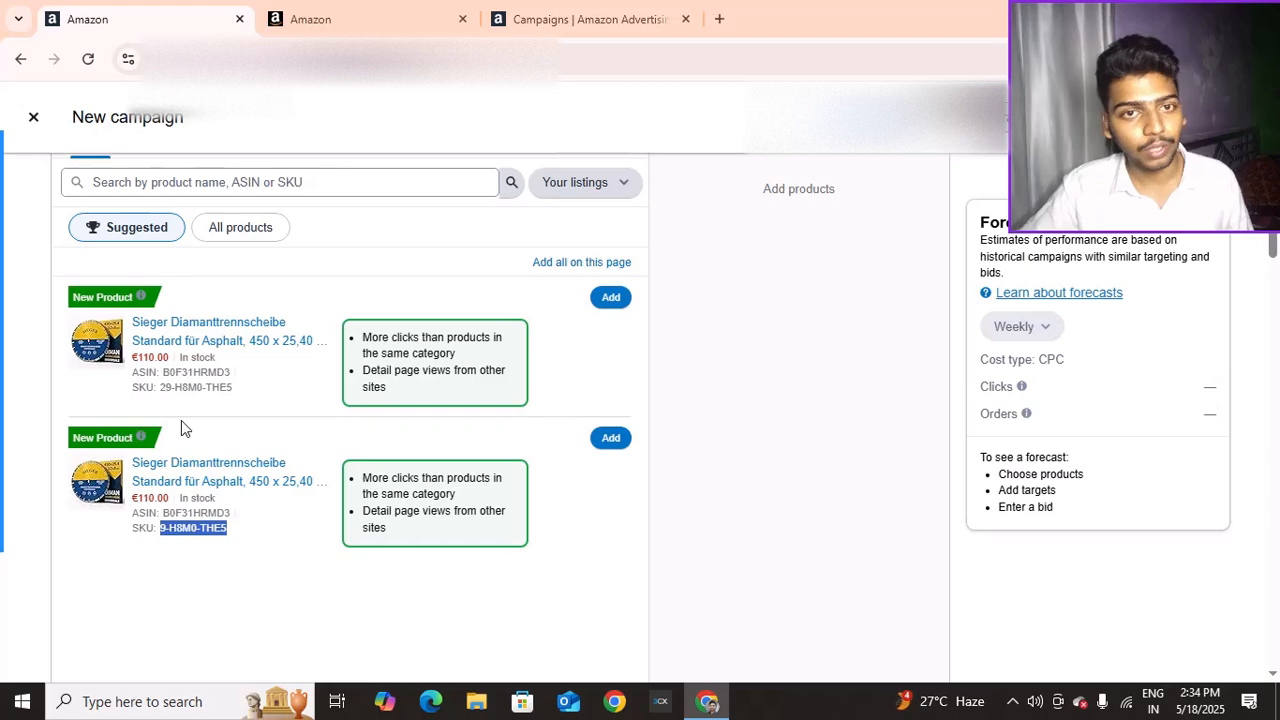
Add the second Sieger diamond disc listing, keeping automatic targeting at a 0,63 € default bid
left_click(609, 438)
scroll(723, 429, "down", 10)
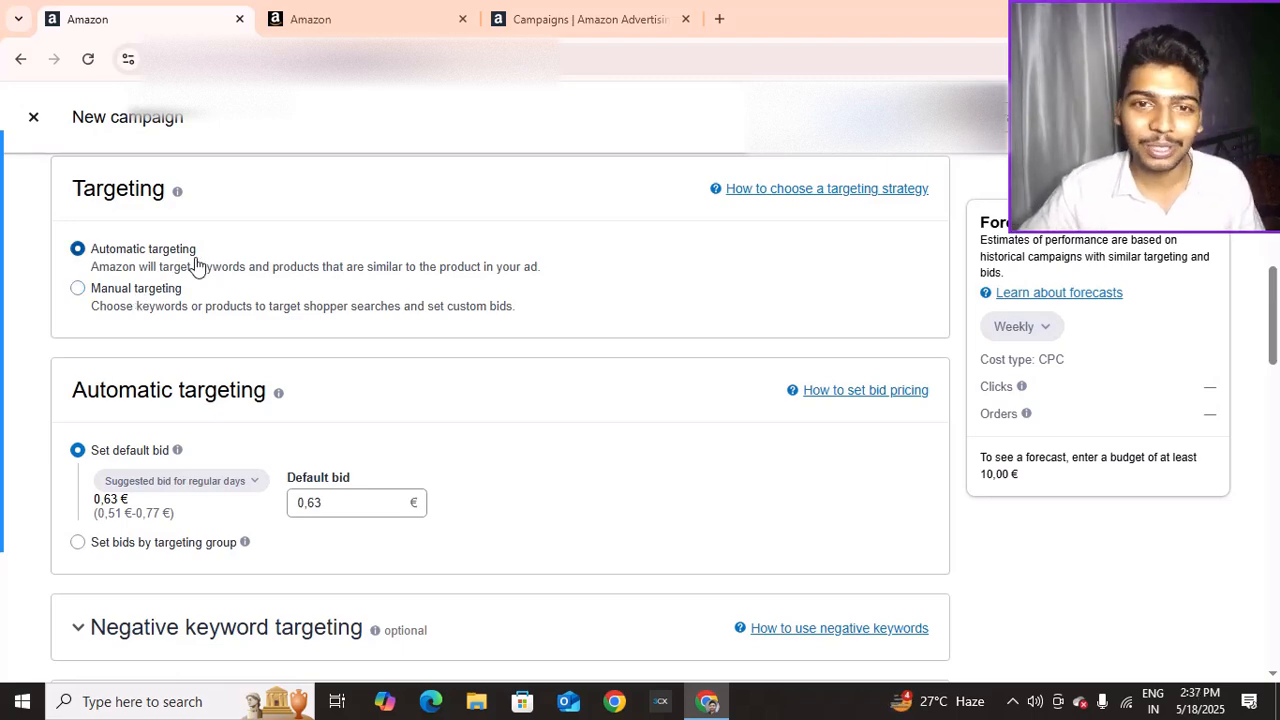
scroll(216, 277, "down", 1)
scroll(216, 277, "down", 3)
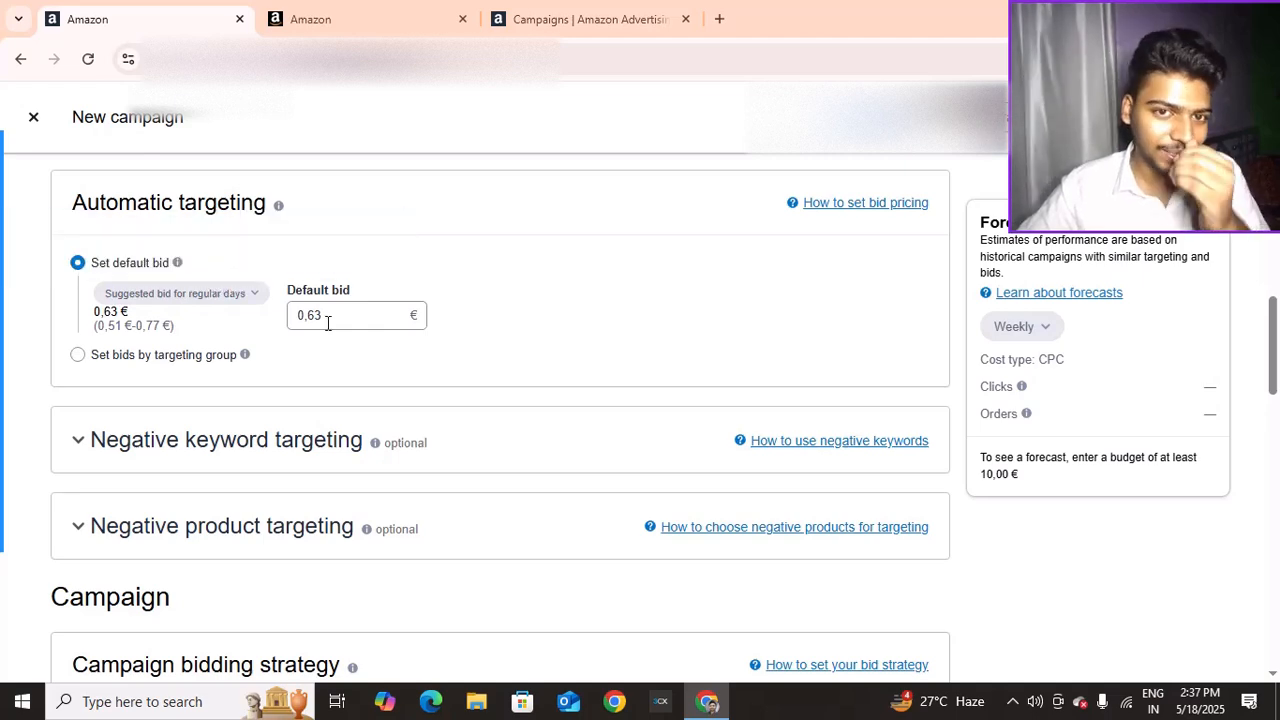
scroll(327, 323, "up", 1)
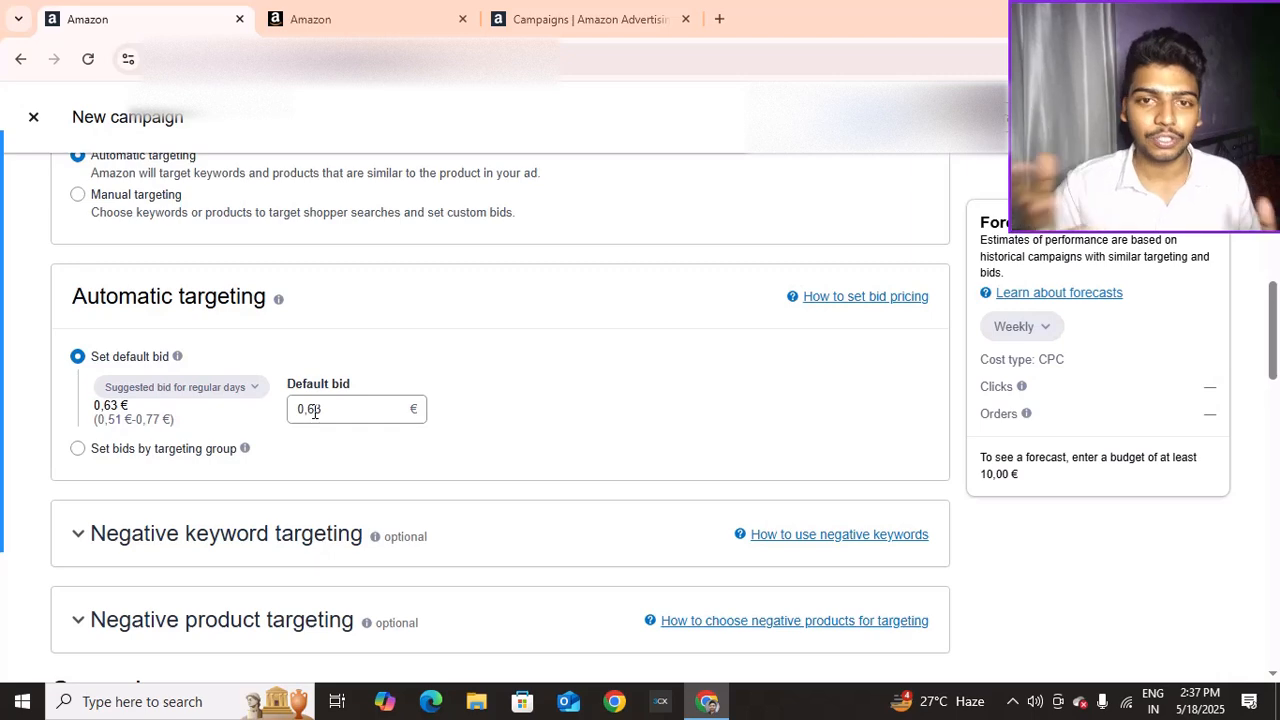
scroll(189, 337, "down", 1)
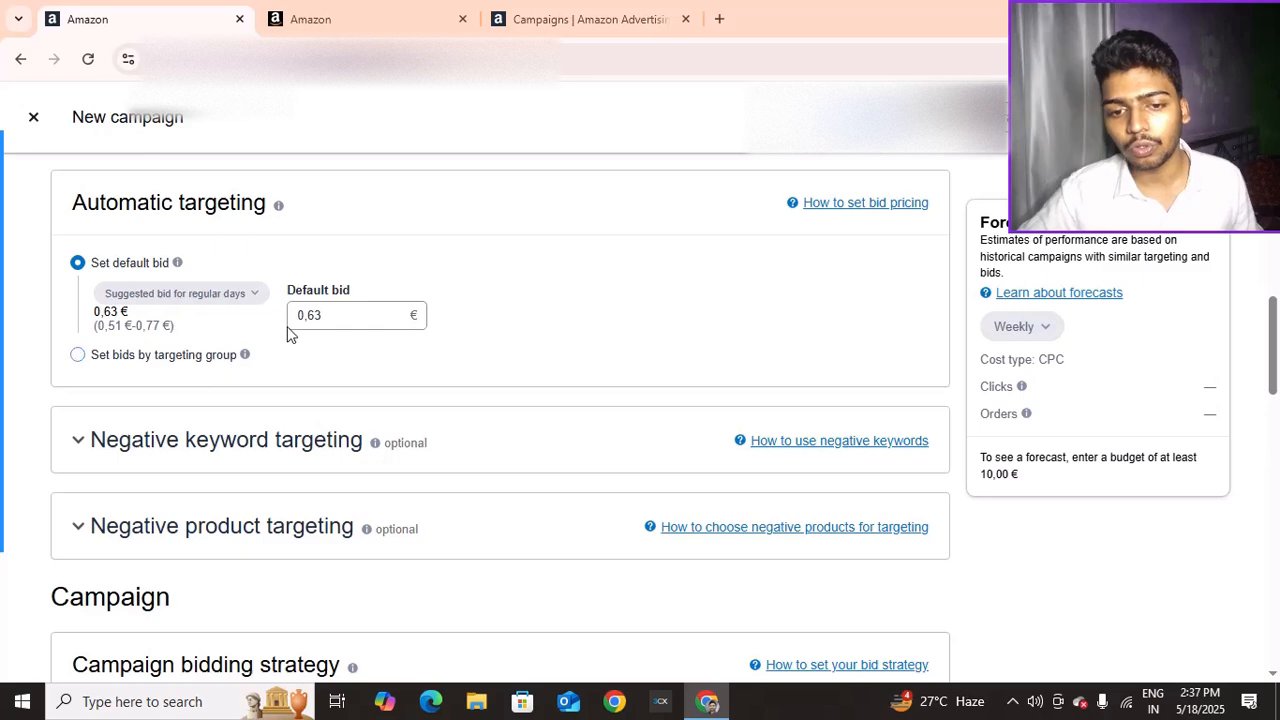
Switch to bids by targeting group (four groups at 0,40 €) and study the Close match explanation
left_click(122, 355)
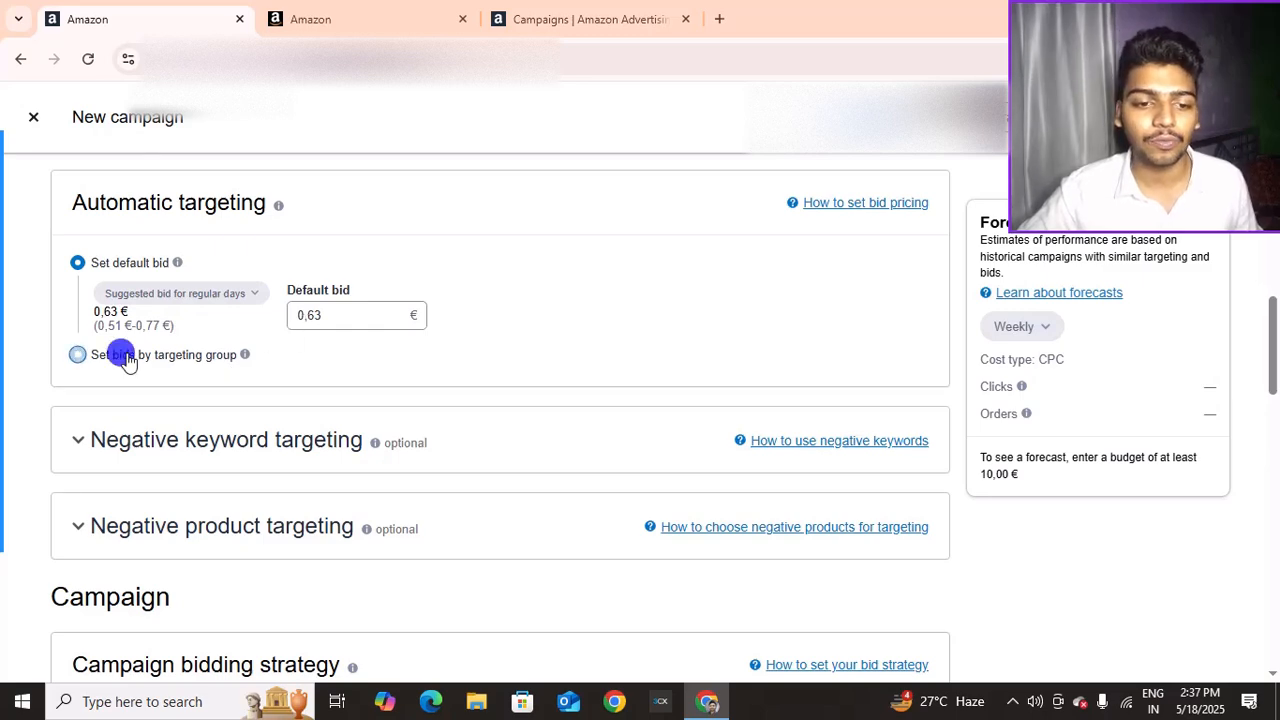
scroll(140, 348, "down", 1)
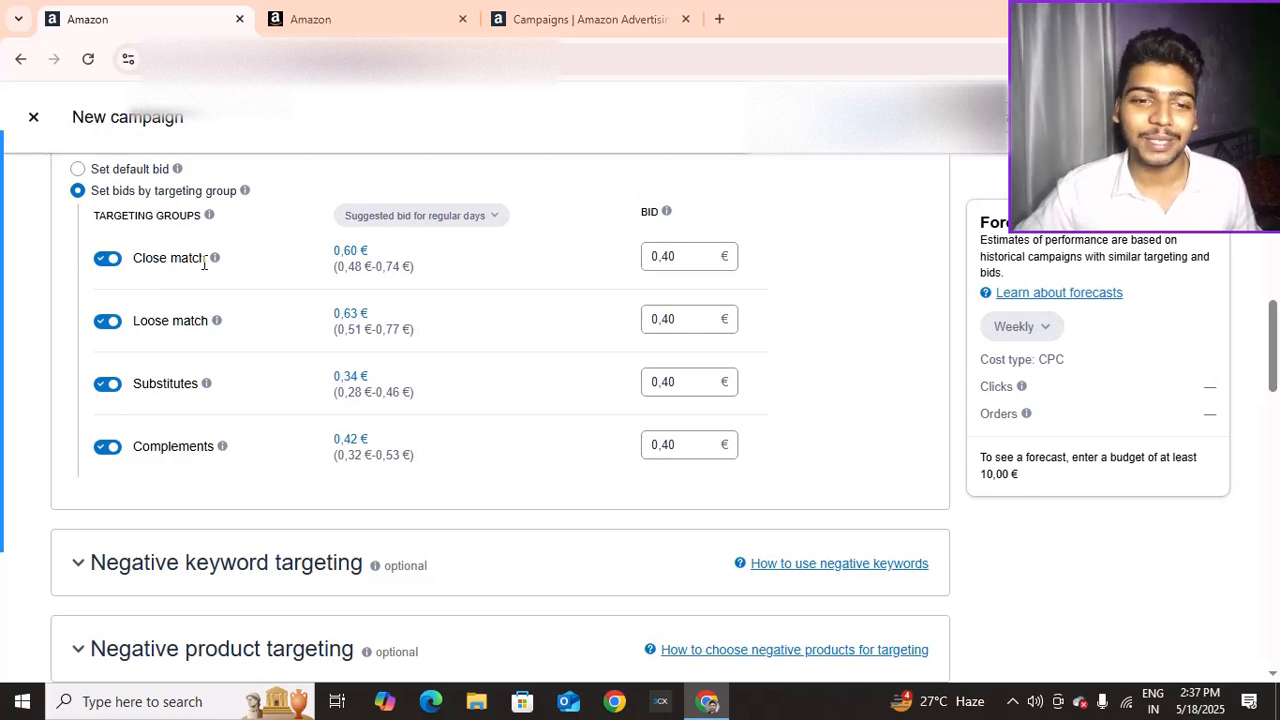
mouse_move(213, 266)
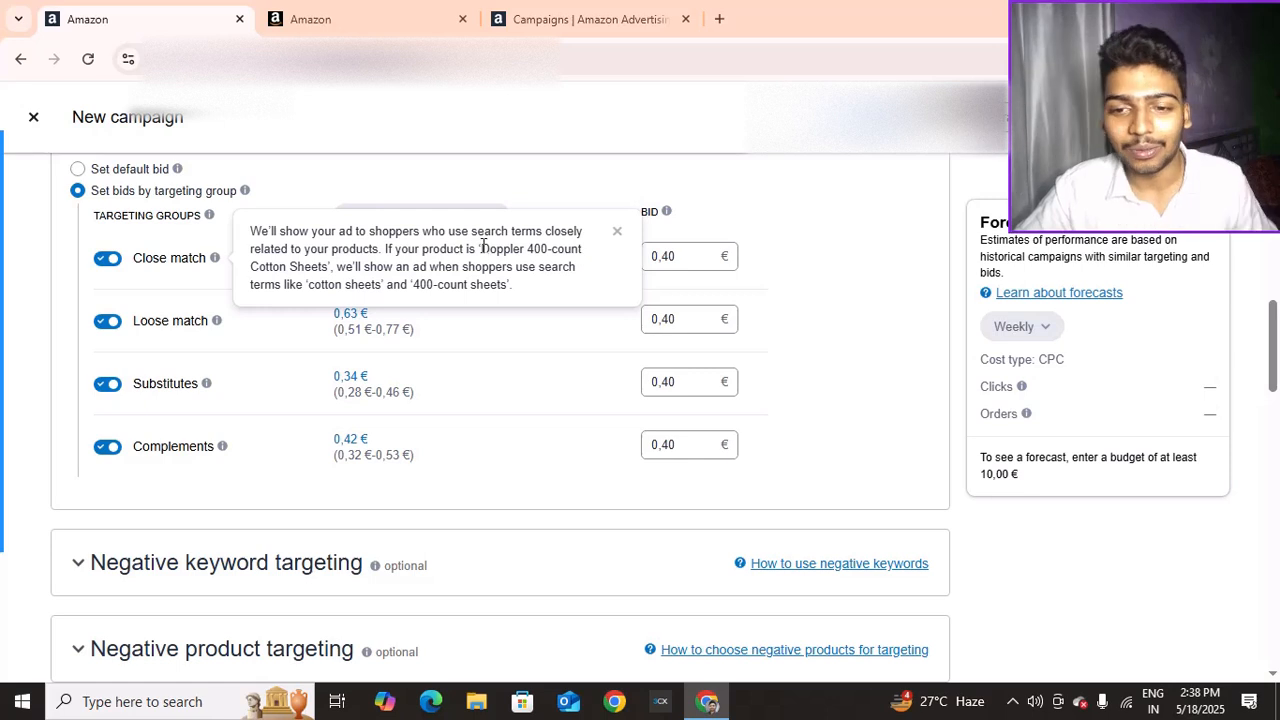
left_click_drag(484, 246, 346, 262)
left_click(338, 268)
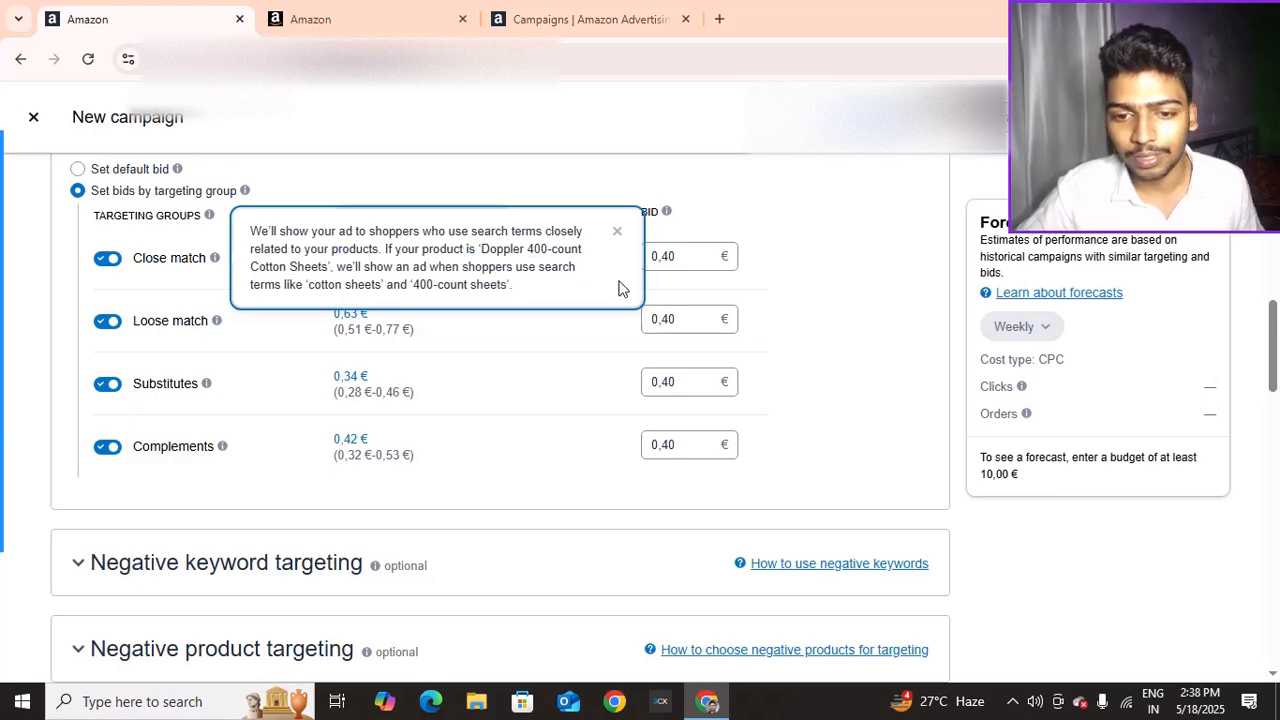
left_click_drag(313, 285, 505, 285)
left_click(412, 285)
left_click(515, 270)
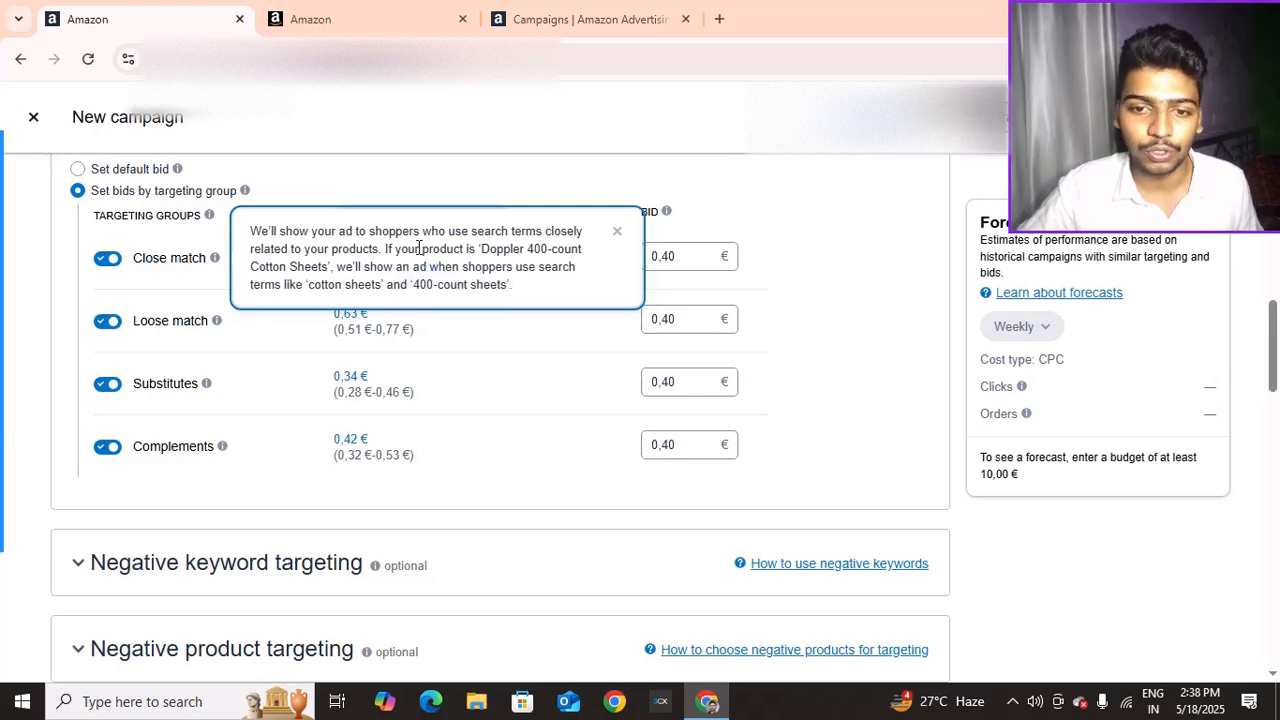
left_click_drag(138, 257, 200, 257)
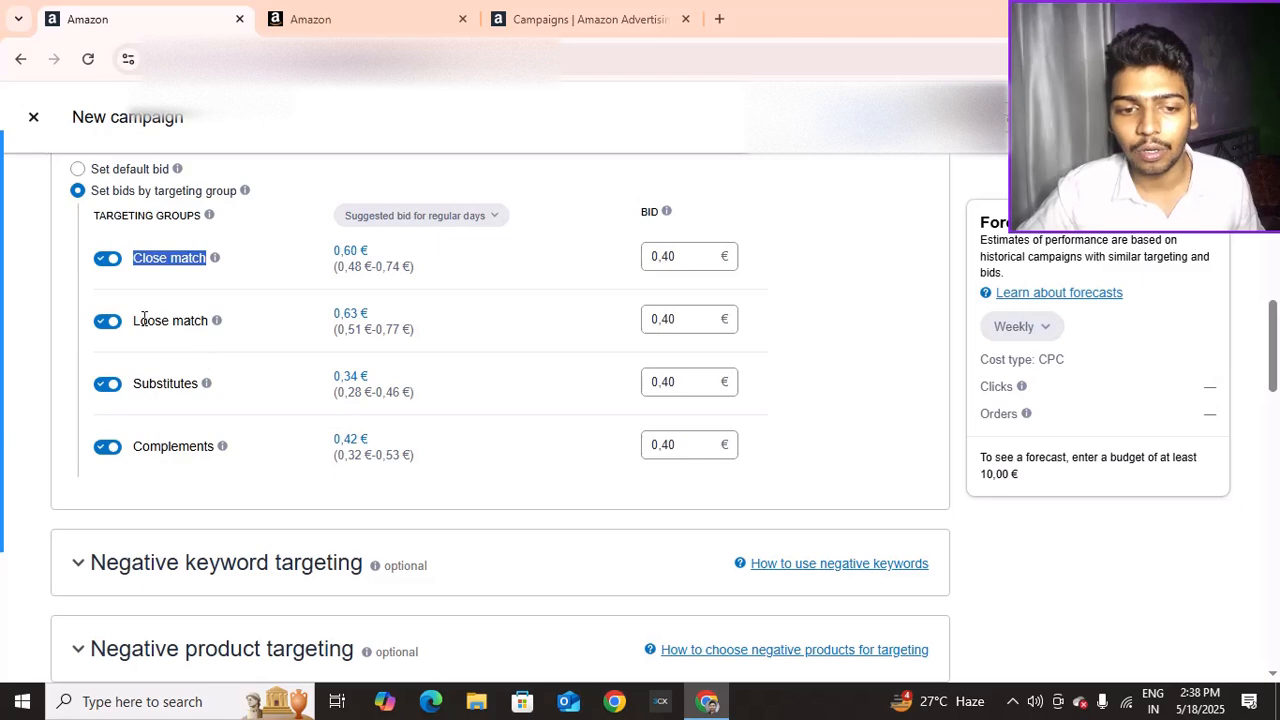
scroll(132, 267, "up", 2)
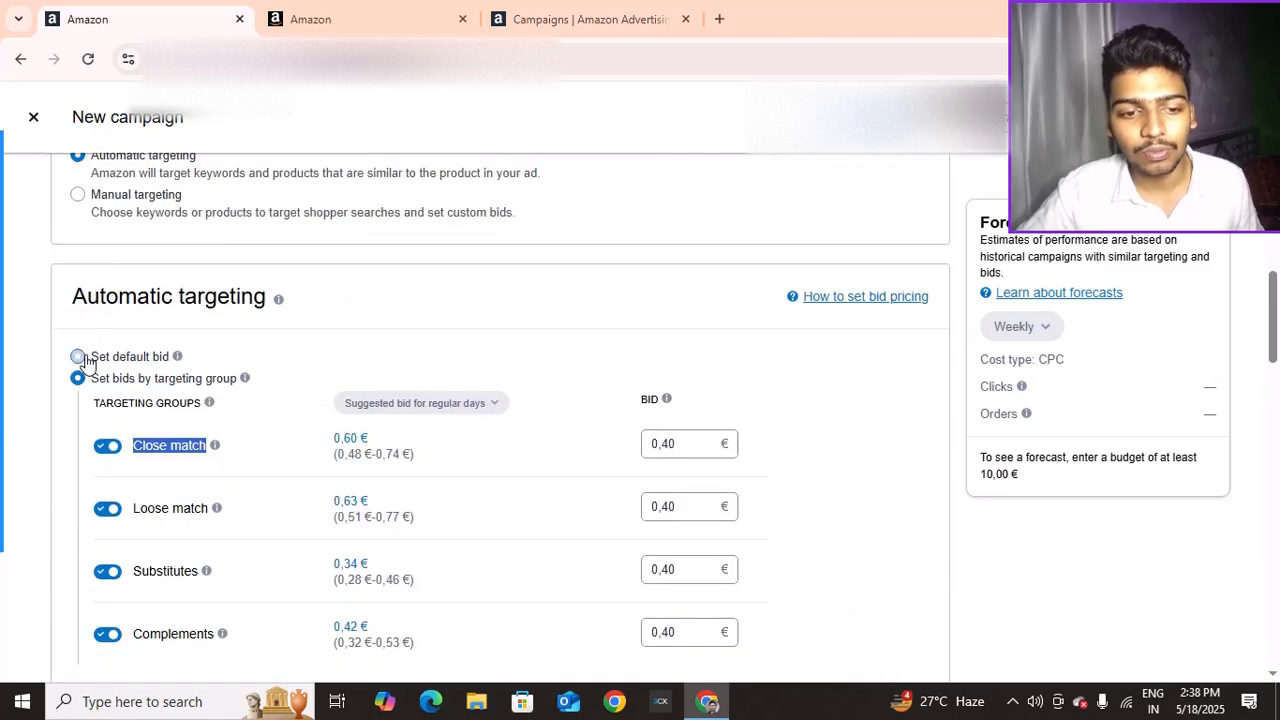
Switch back to a single default bid and set it to 0,80 €
left_click(79, 357)
scroll(180, 360, "down", 1)
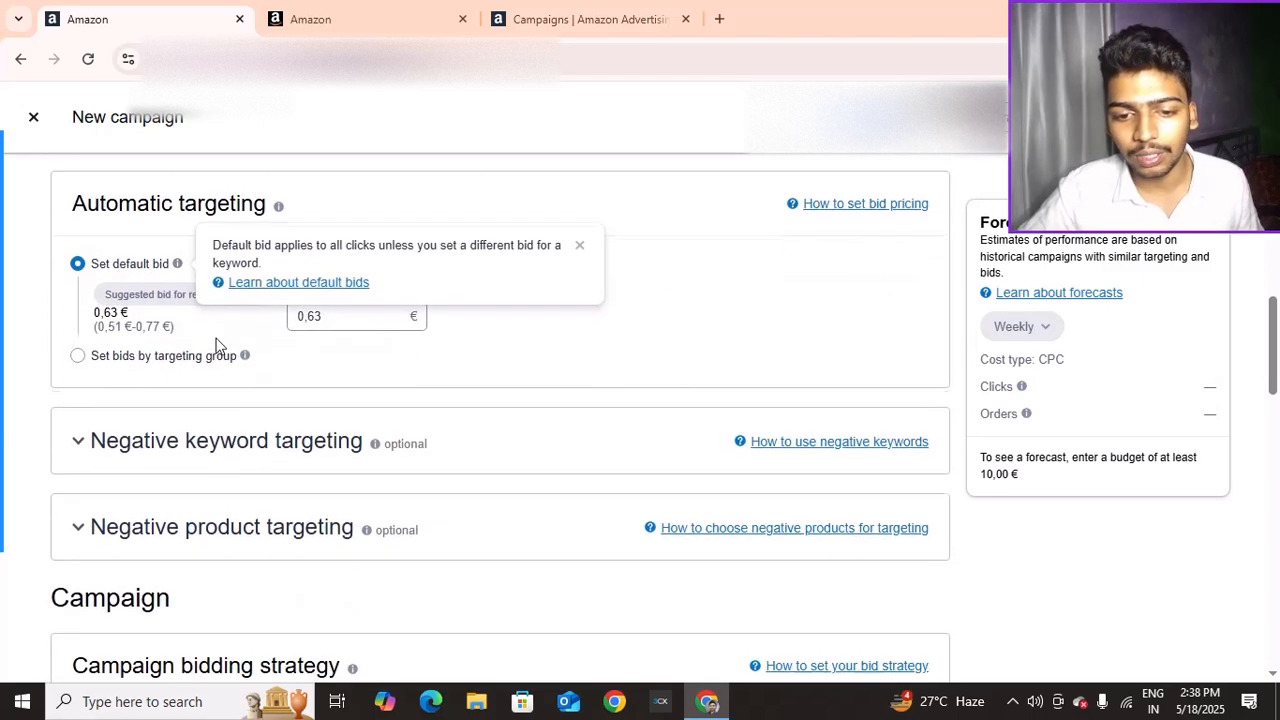
double_click(310, 320)
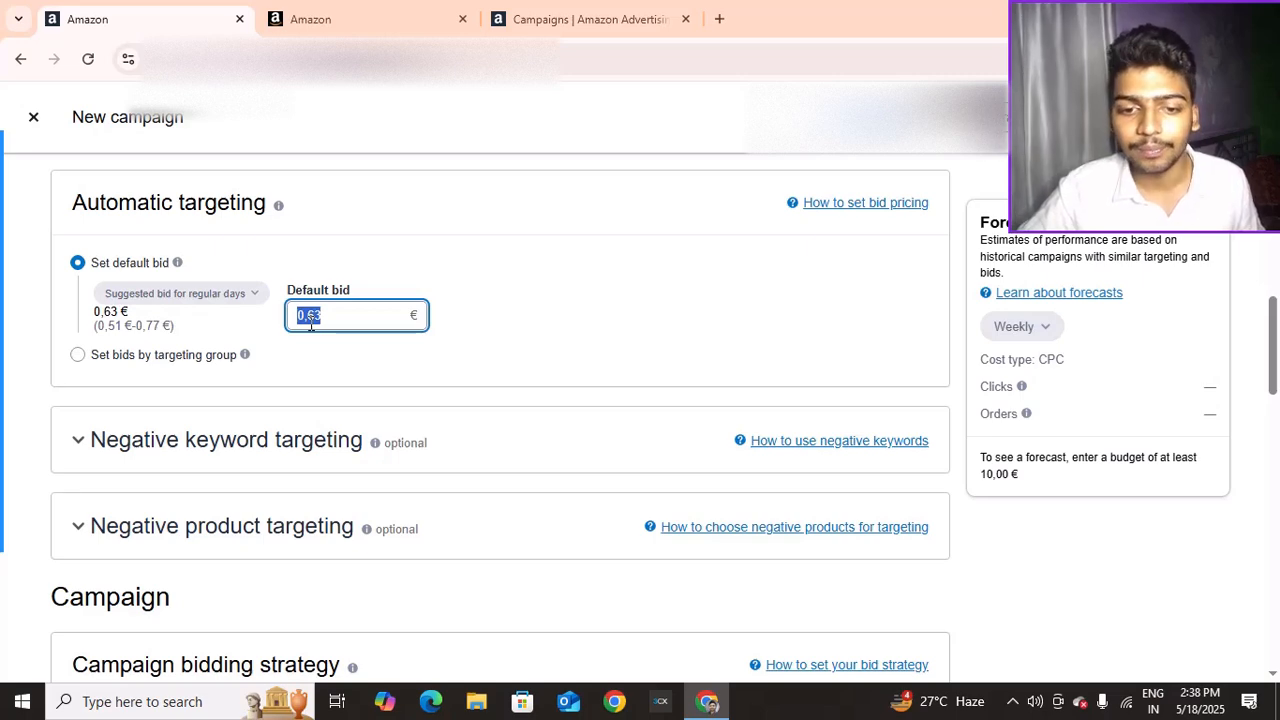
type("0.80")
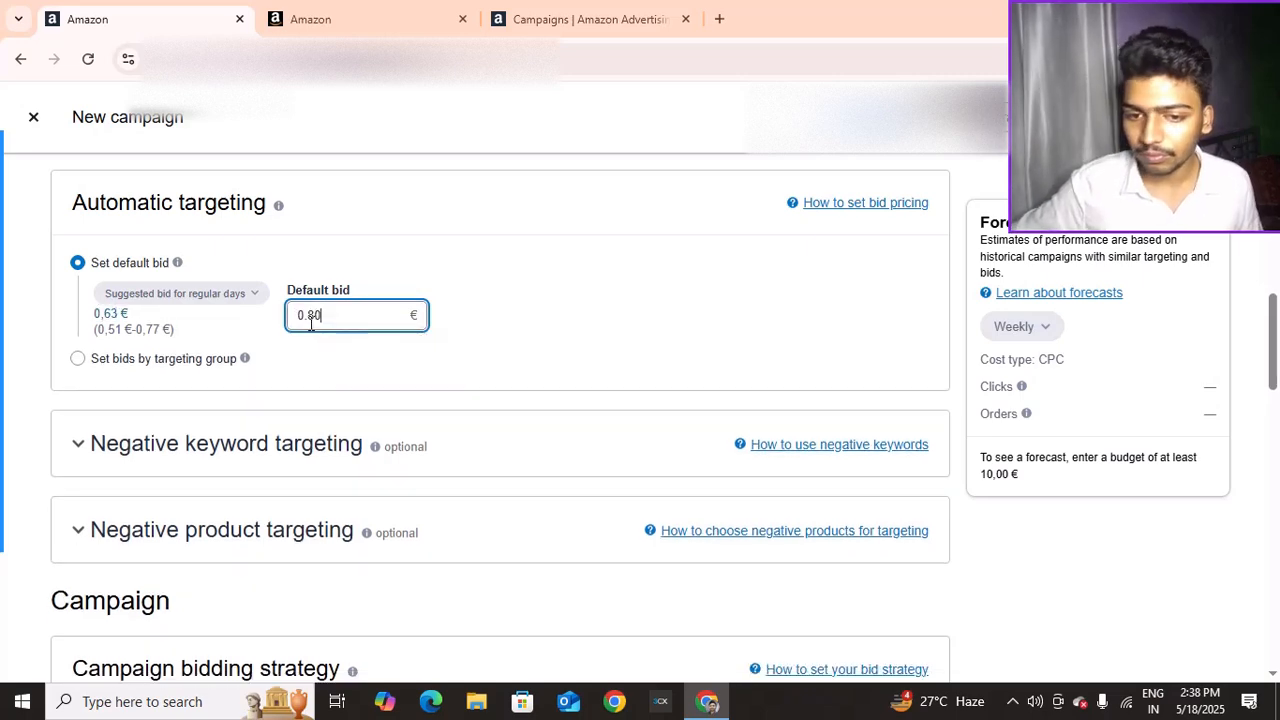
left_click(514, 302)
Review the suggested bid range and the Dynamic bids – up and down strategy
scroll(375, 290, "down", 1)
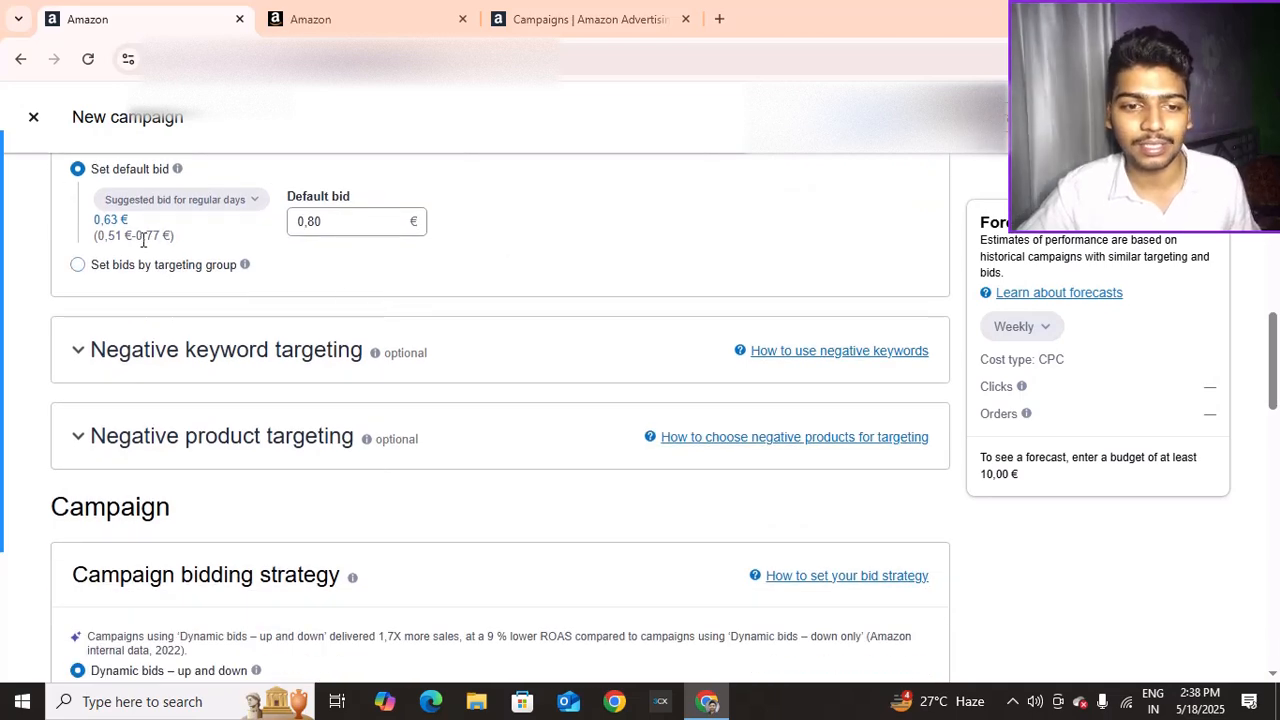
mouse_move(146, 230)
left_mouse_down()
mouse_move(166, 235)
mouse_move(152, 227)
left_mouse_up()
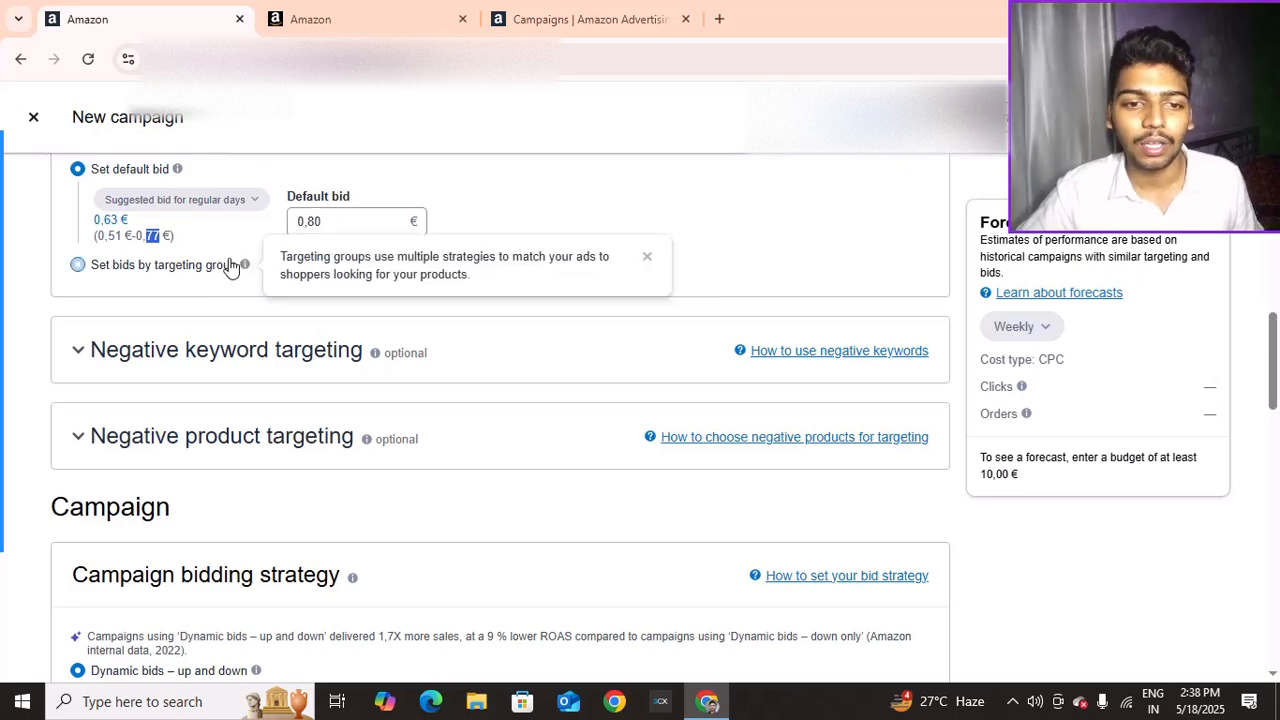
scroll(185, 248, "down", 3)
scroll(183, 242, "up", 3)
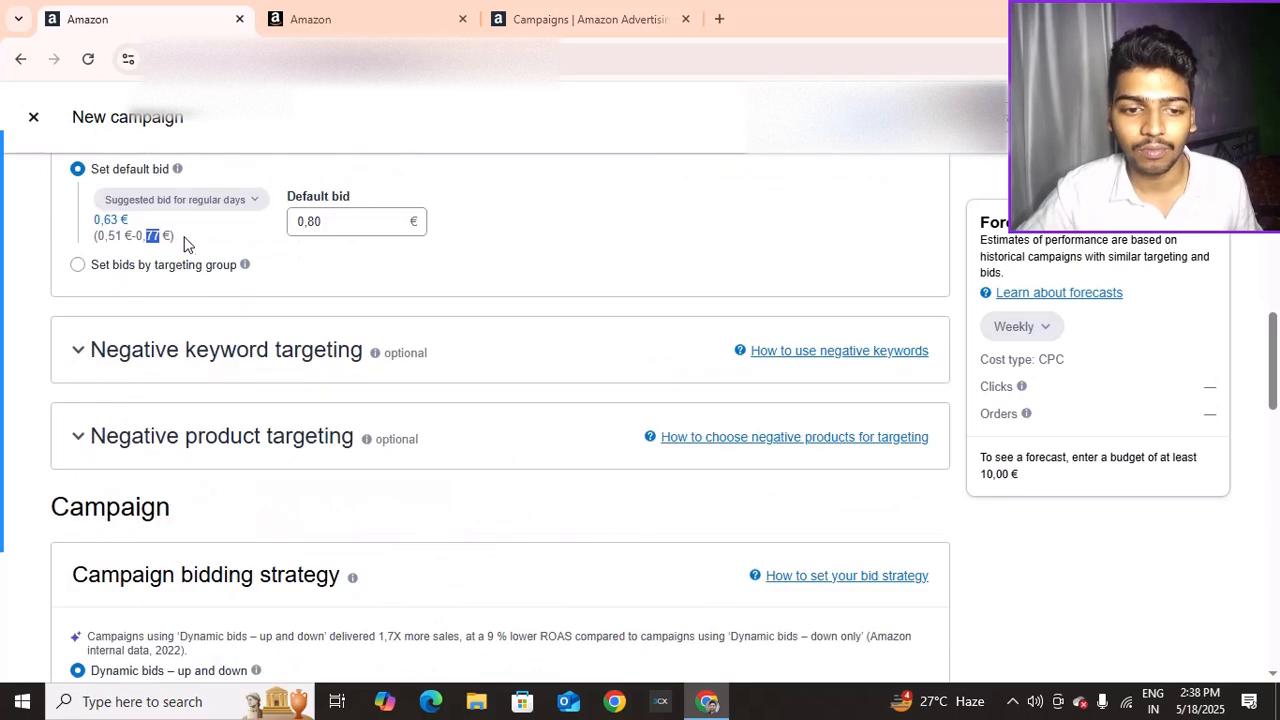
scroll(224, 296, "down", 1)
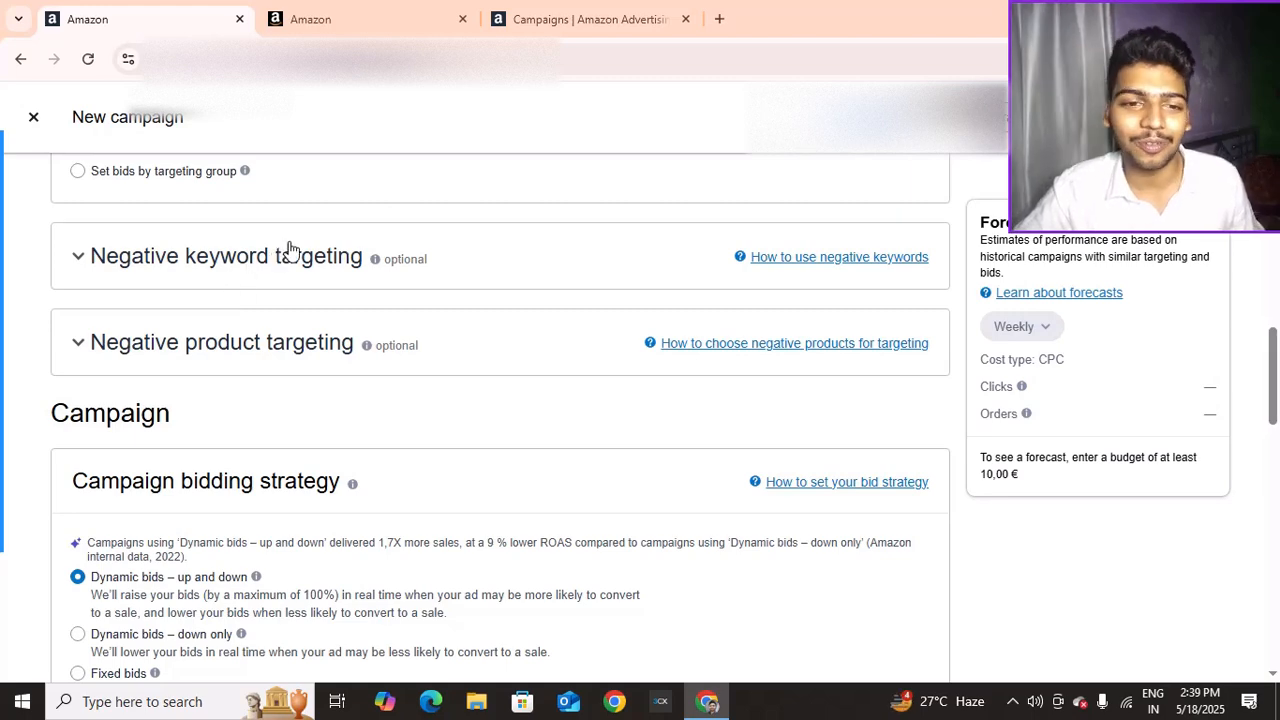
Expand the negative keyword and negative product targeting sections
scroll(300, 246, "down", 1)
scroll(300, 246, "up", 2)
scroll(300, 246, "down", 1)
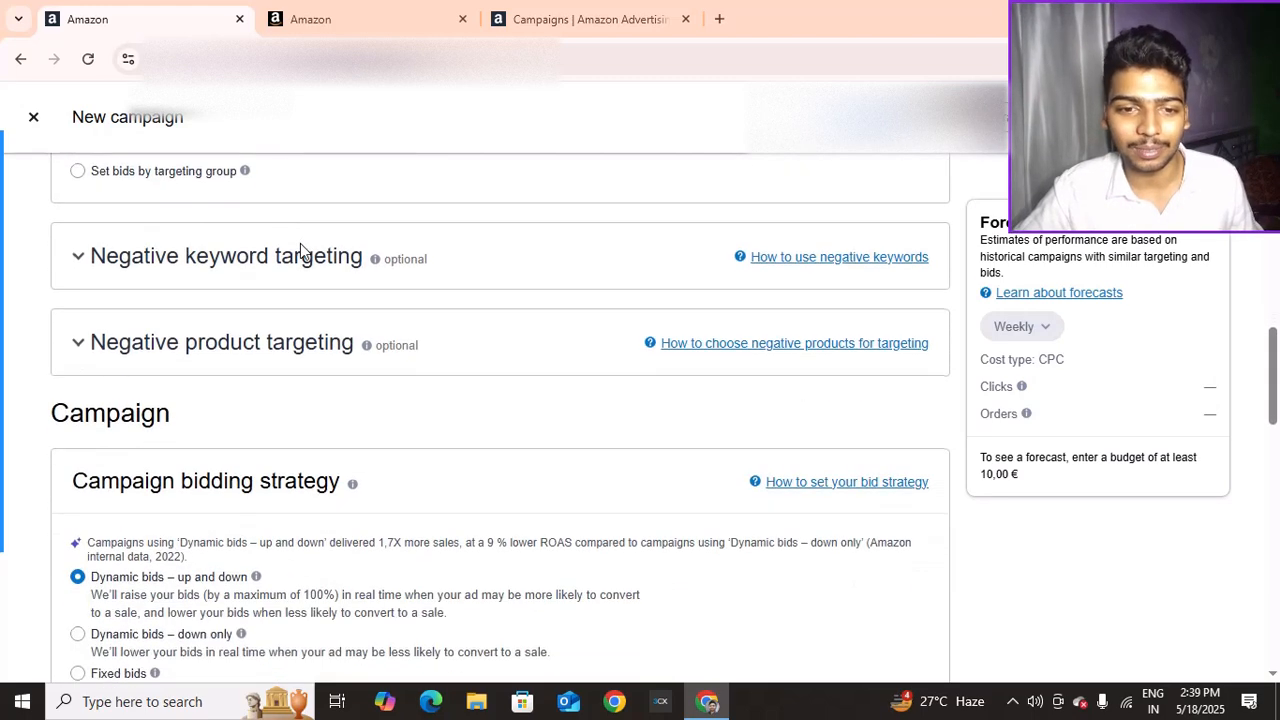
scroll(300, 247, "down", 6)
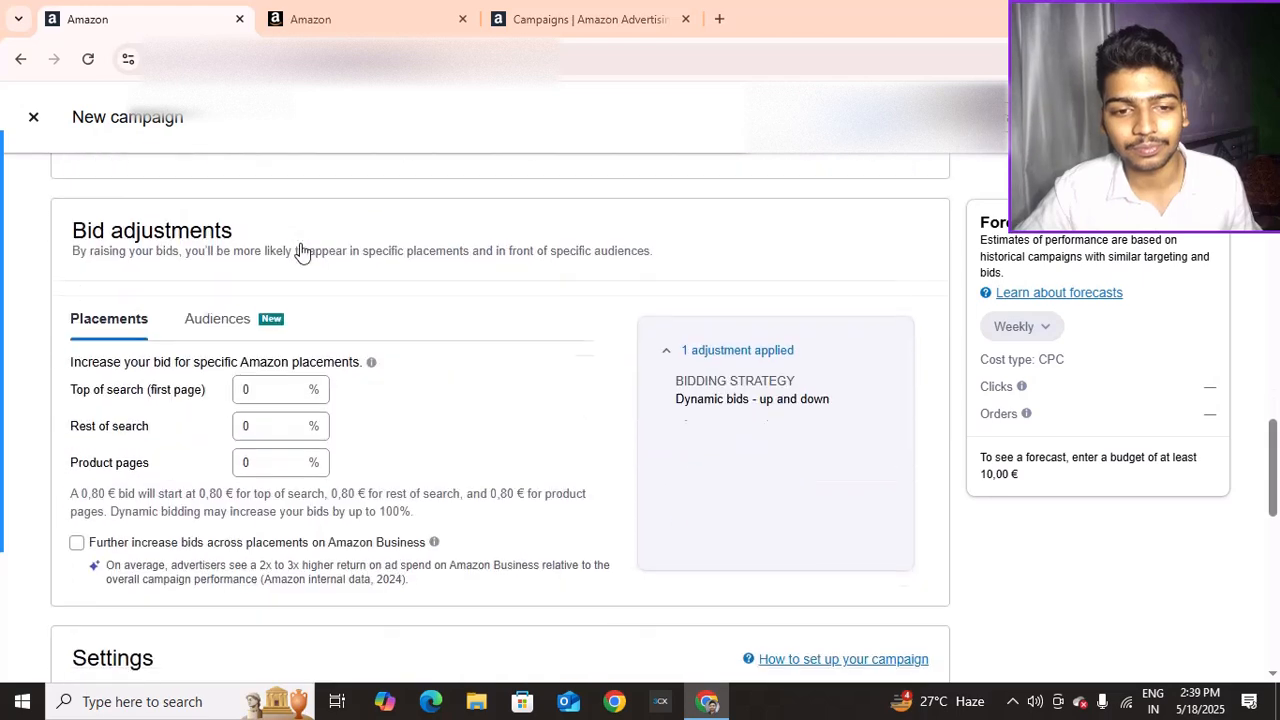
scroll(303, 250, "down", 1)
scroll(220, 297, "up", 7)
scroll(200, 295, "down", 1)
left_click(113, 258)
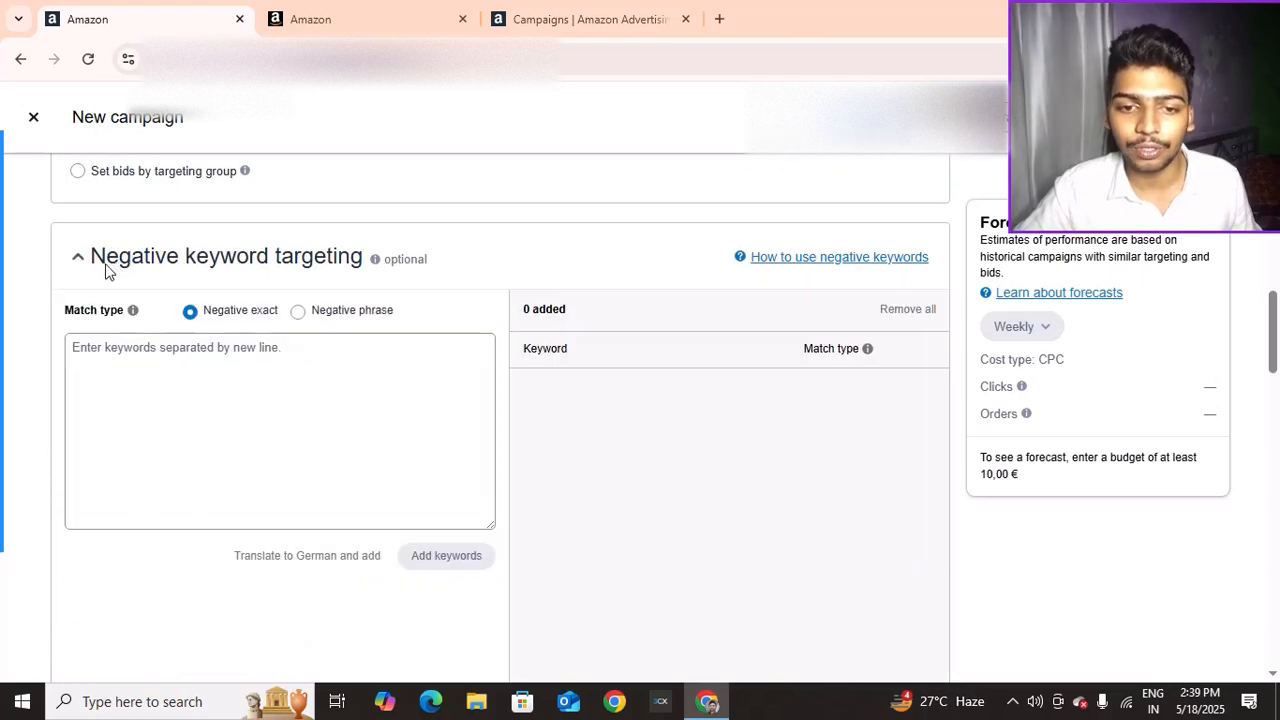
left_click(105, 268)
left_click(96, 334)
left_click(96, 336)
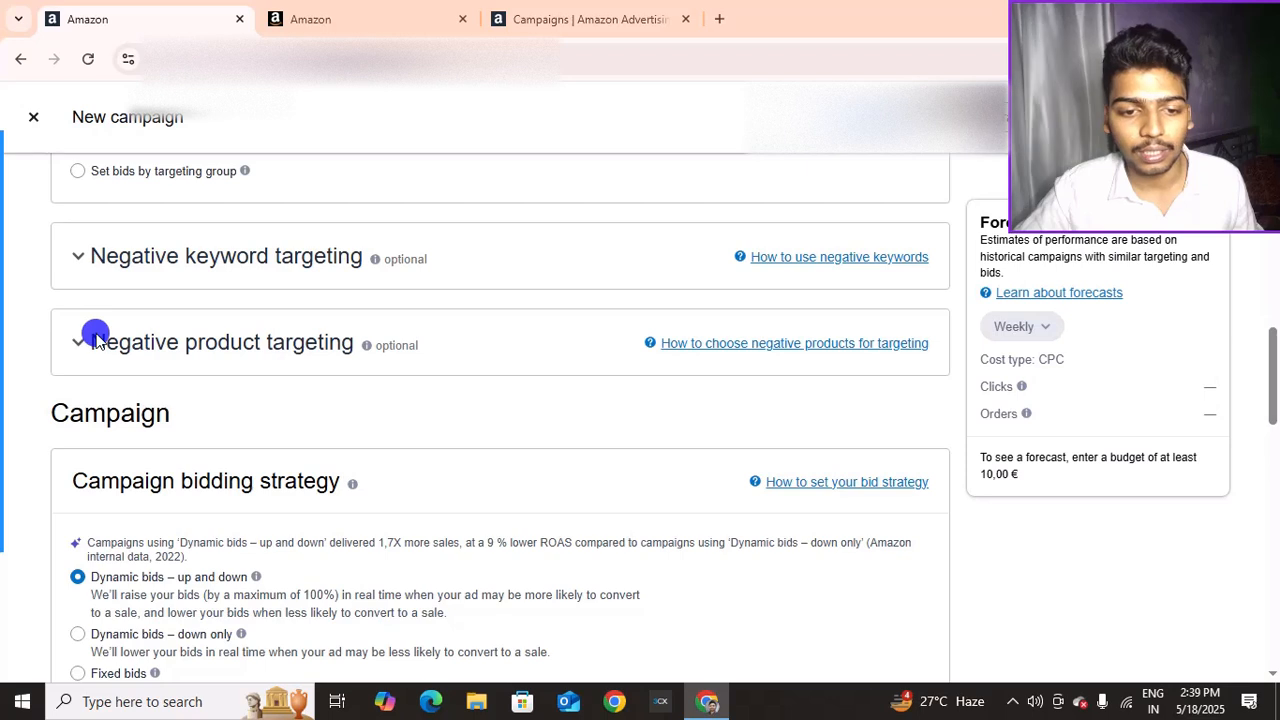
left_click(96, 336)
Choose product search for negative product targeting, then bring up the listing's offer page tab
scroll(180, 357, "down", 1)
scroll(171, 334, "up", 1)
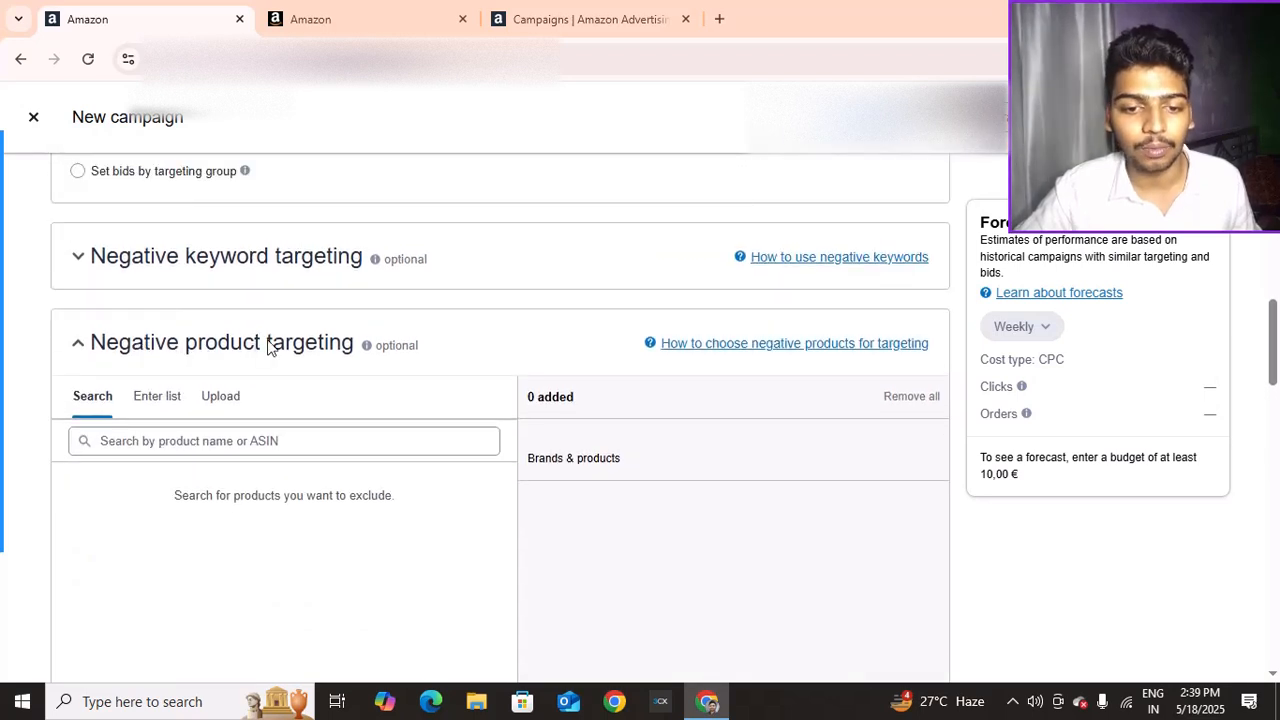
scroll(200, 300, "down", 1)
scroll(167, 255, "down", 1)
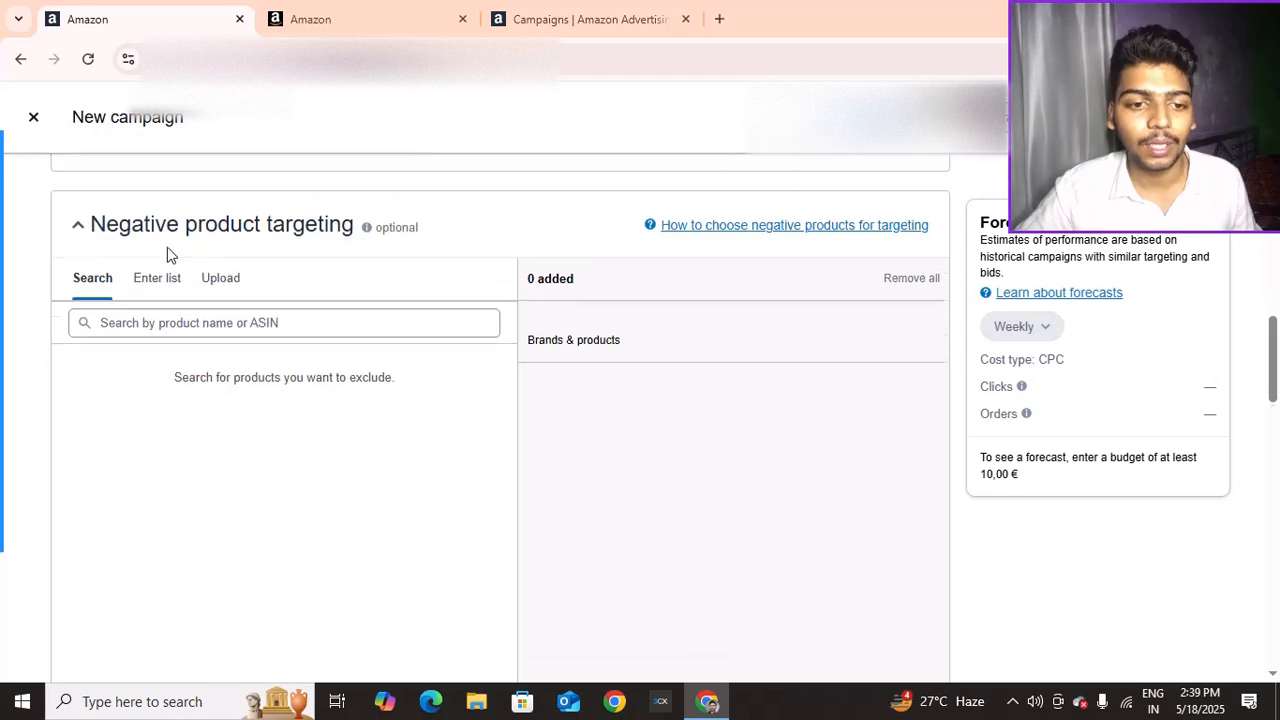
scroll(167, 255, "down", 1)
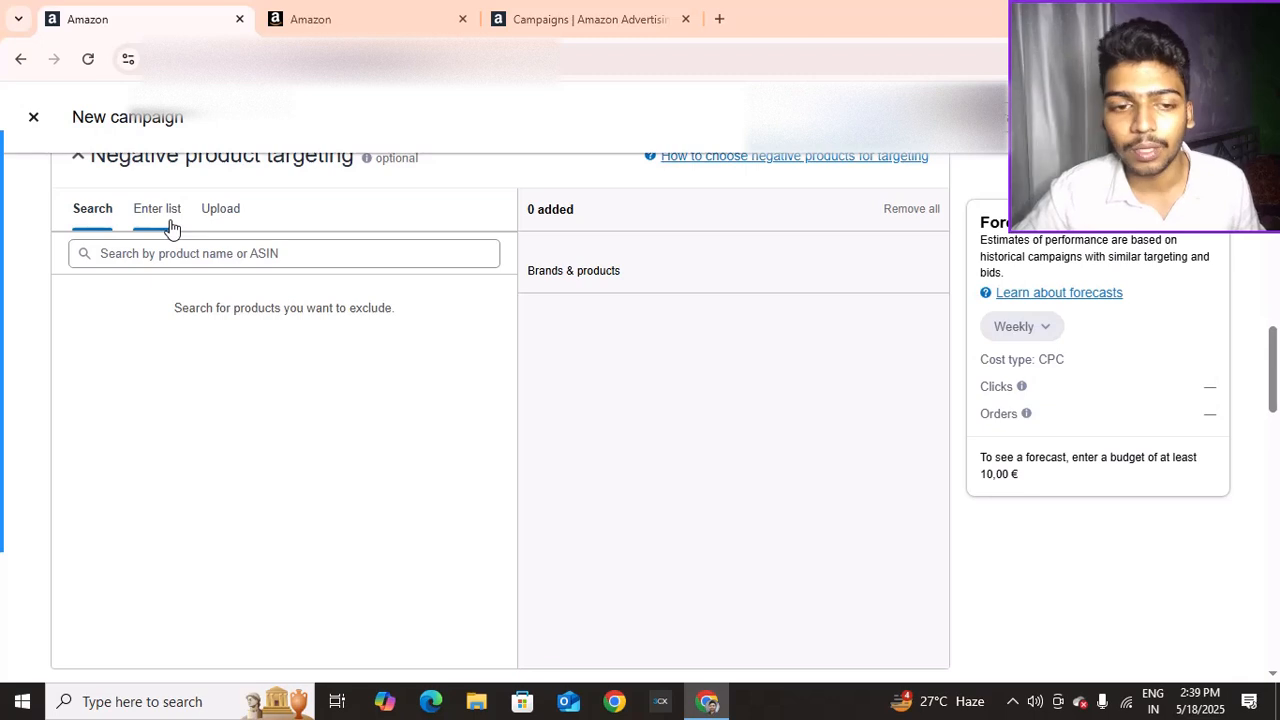
left_click(168, 222)
left_click(98, 216)
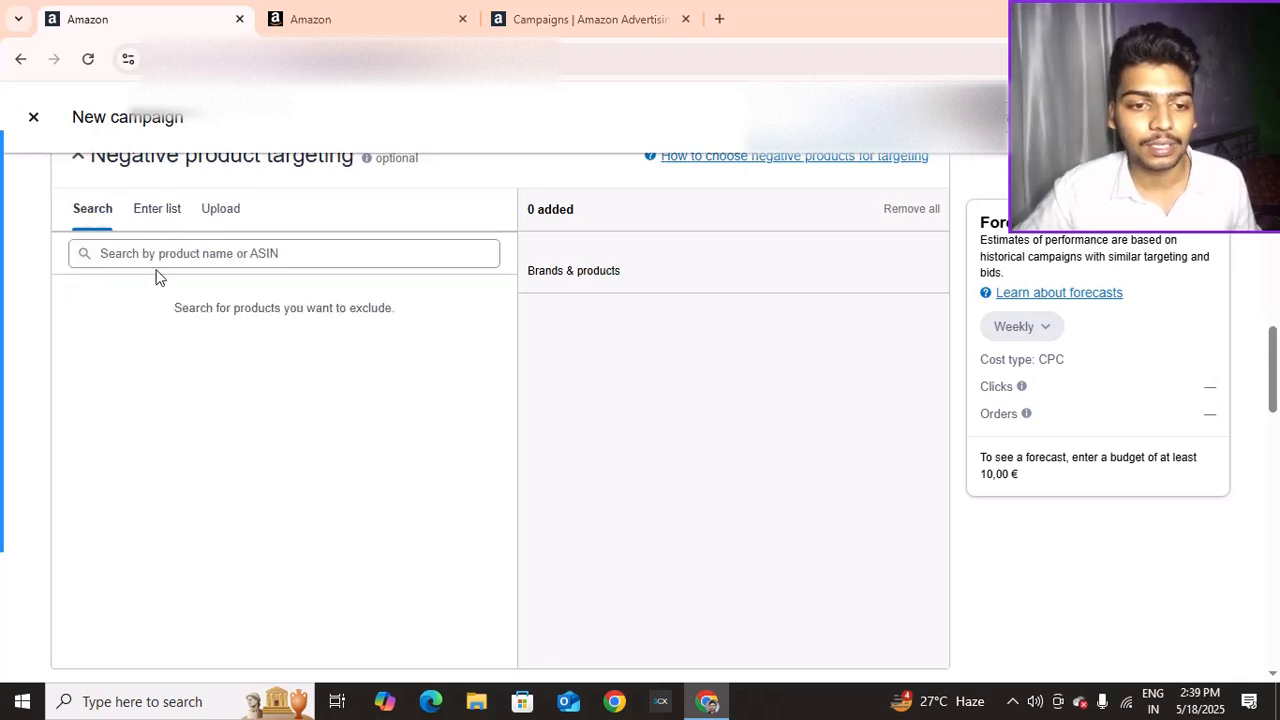
left_click(140, 253)
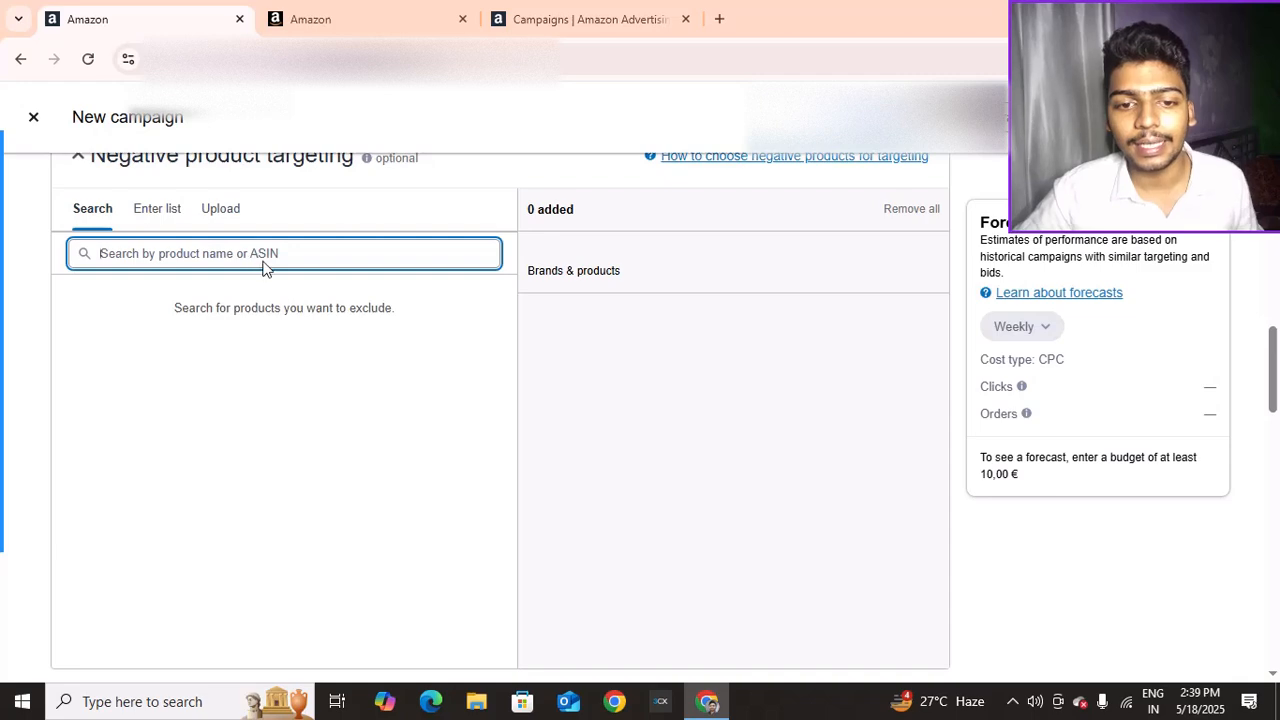
left_click(367, 10)
Open the competing PRODIAMANT diamond disc's product page from the live Amazon.de listing
left_click(677, 220)
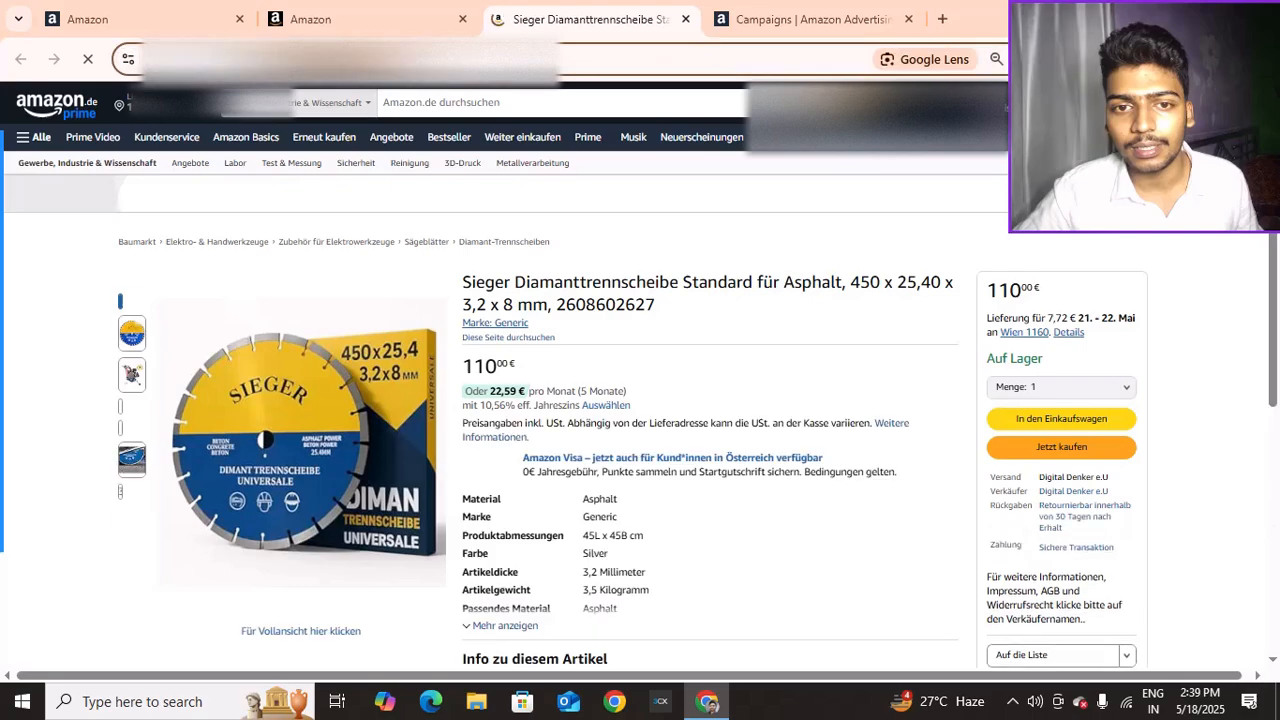
scroll(520, 263, "down", 10)
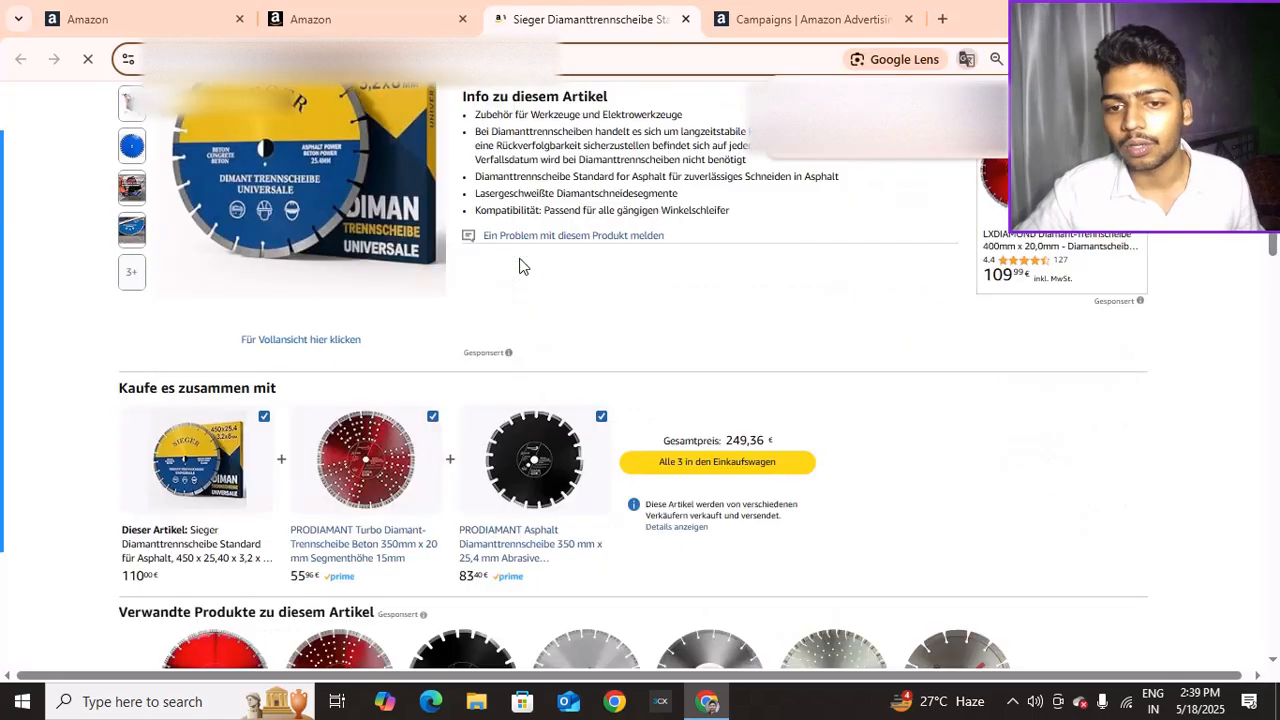
left_click(483, 316)
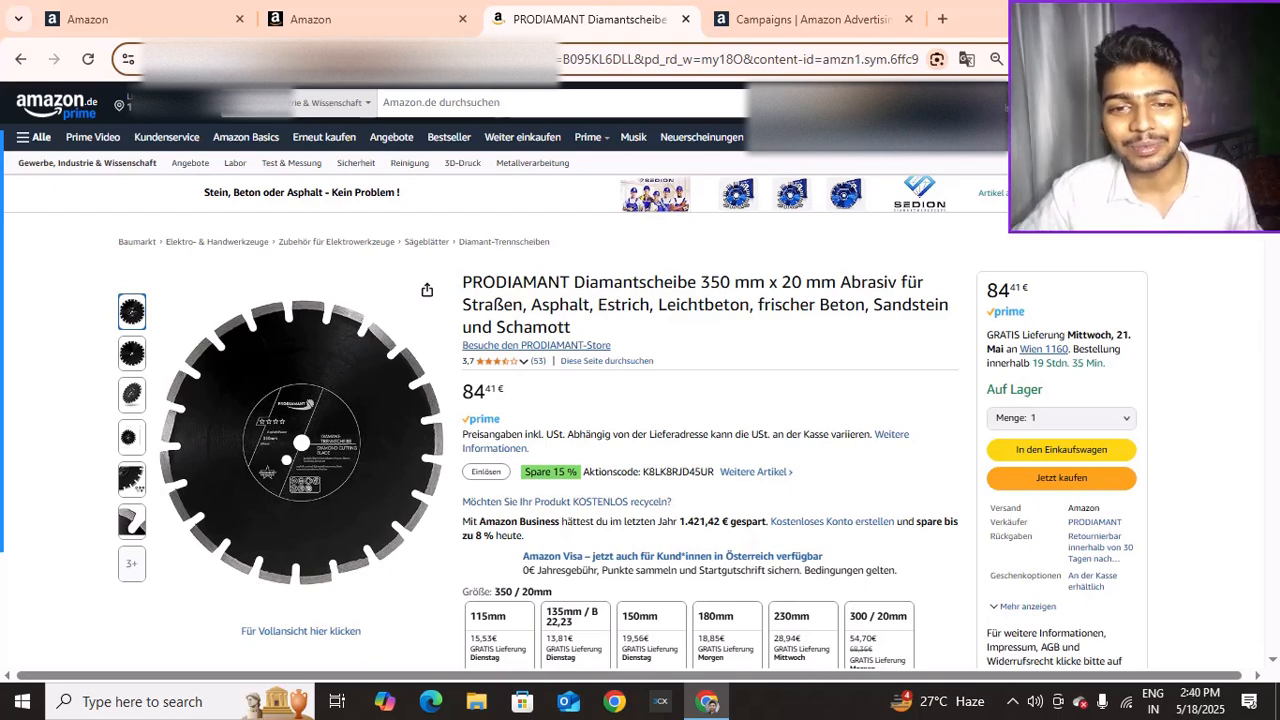
Copy the PRODIAMANT page address and return to the negative product search box
right_click(350, 59)
left_click(428, 240)
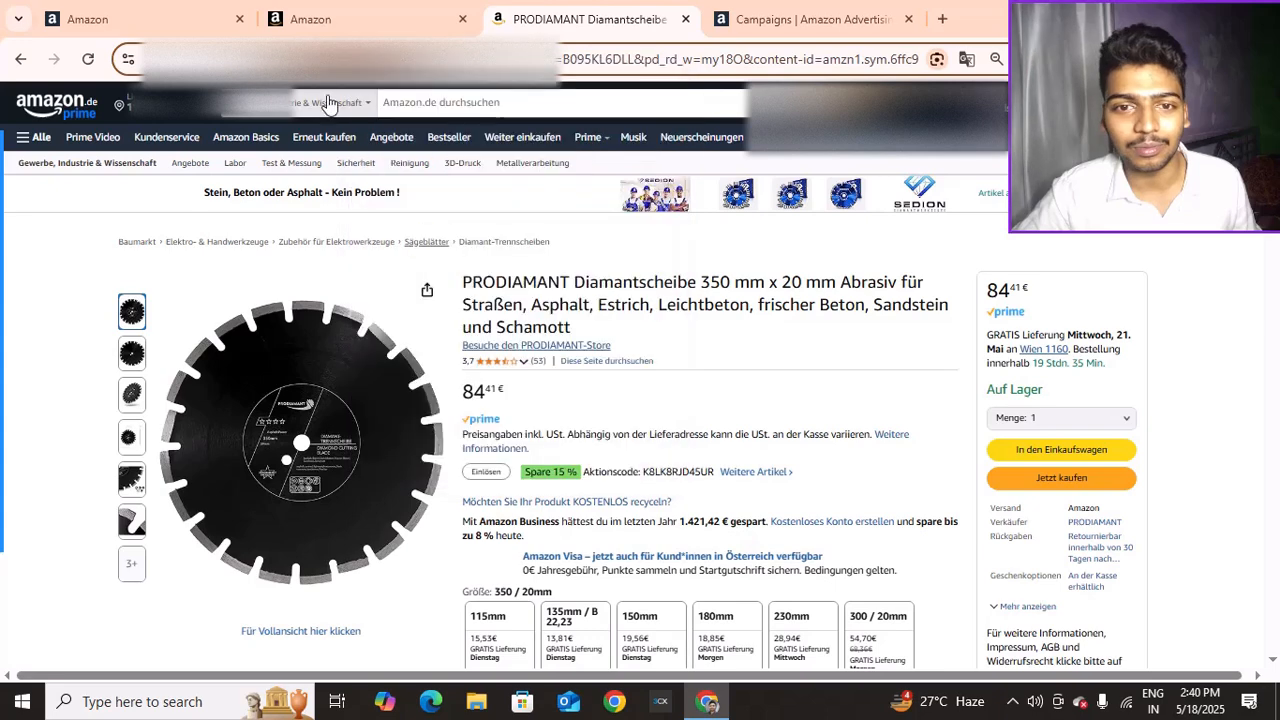
left_click(222, 8)
left_click(380, 258)
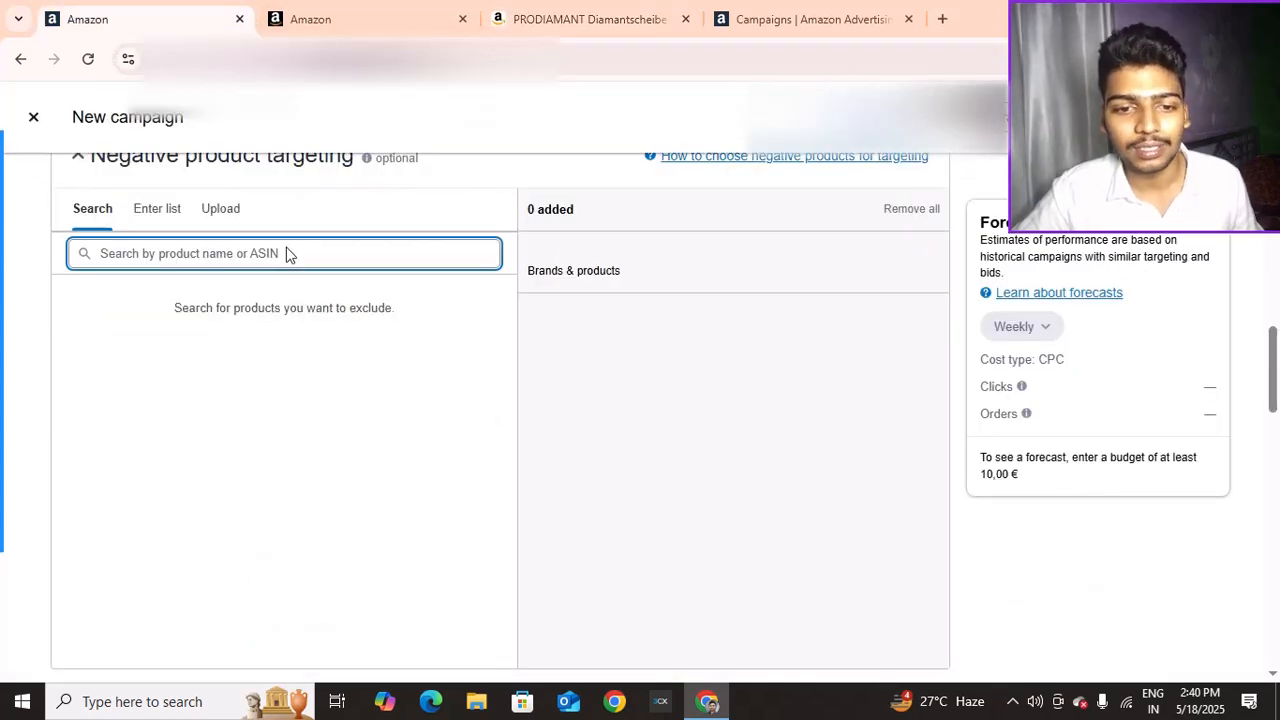
Search the exclusion products for ASIN B095KL6DLL to find the PRODIAMANT 350mm disc at €83.70
key("ctrl+v")
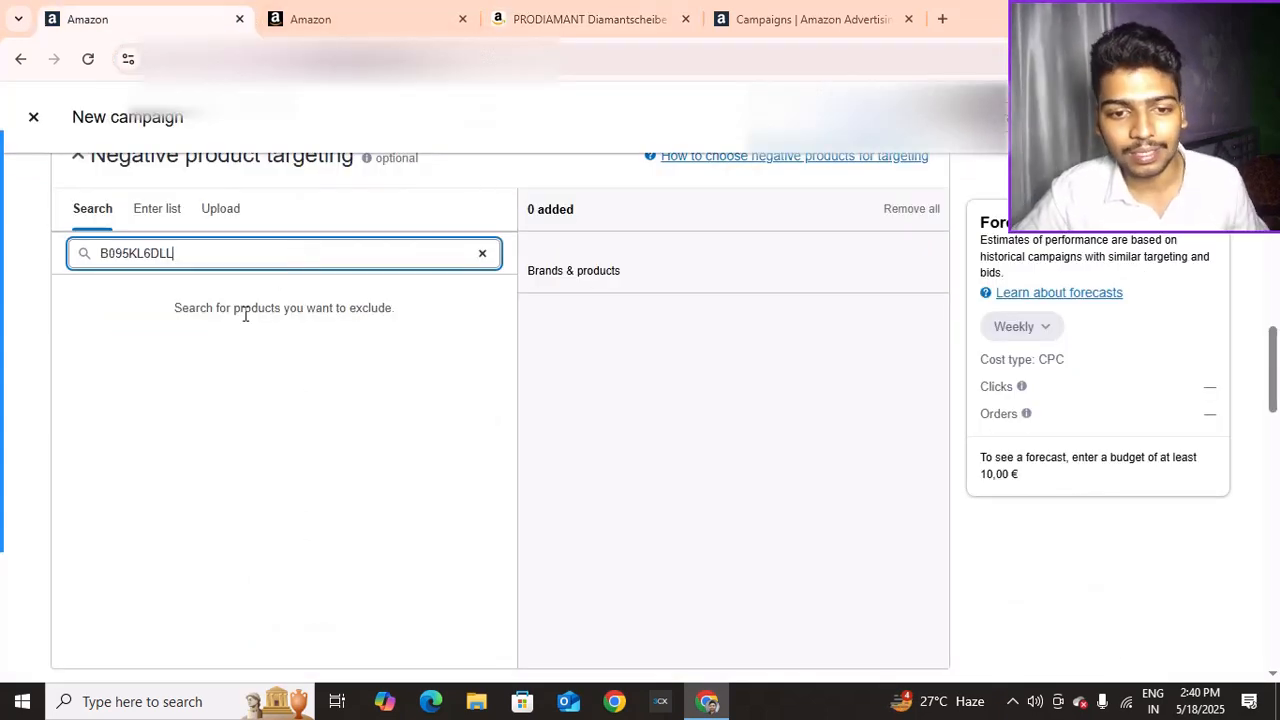
left_click(243, 312)
left_click(323, 252)
key("Return")
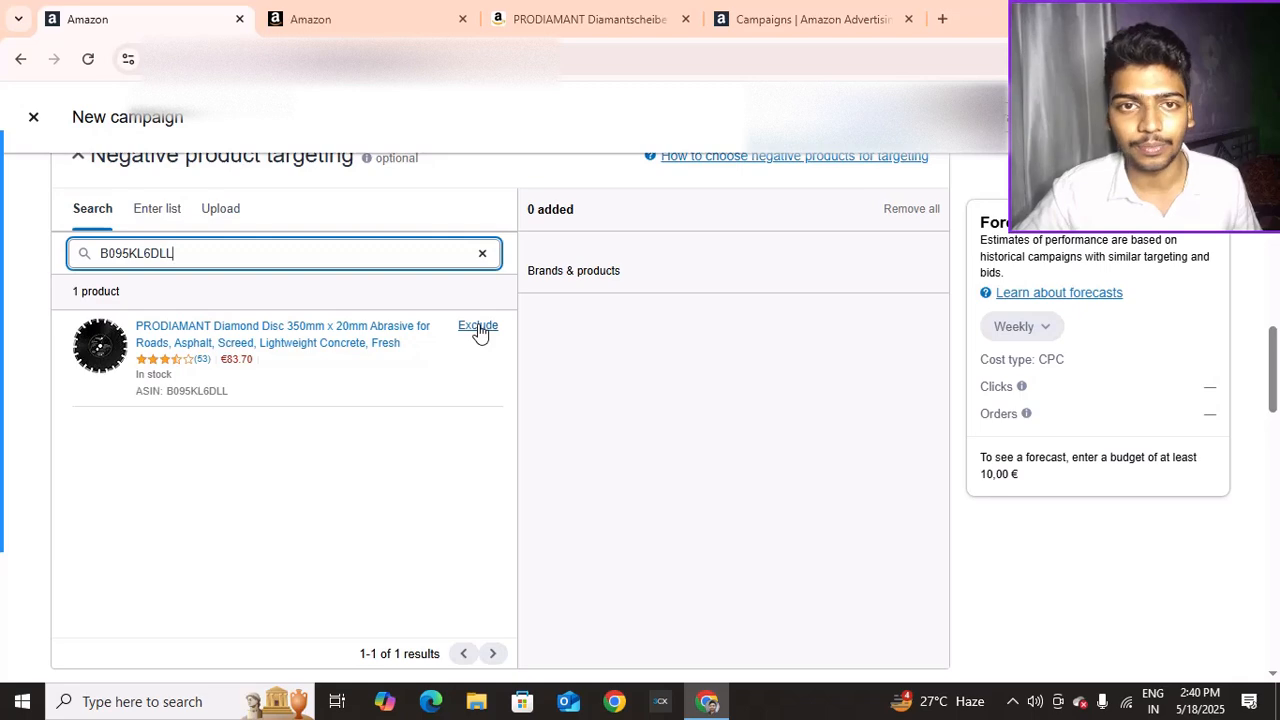
scroll(331, 214, "up", 2)
scroll(311, 223, "down", 1)
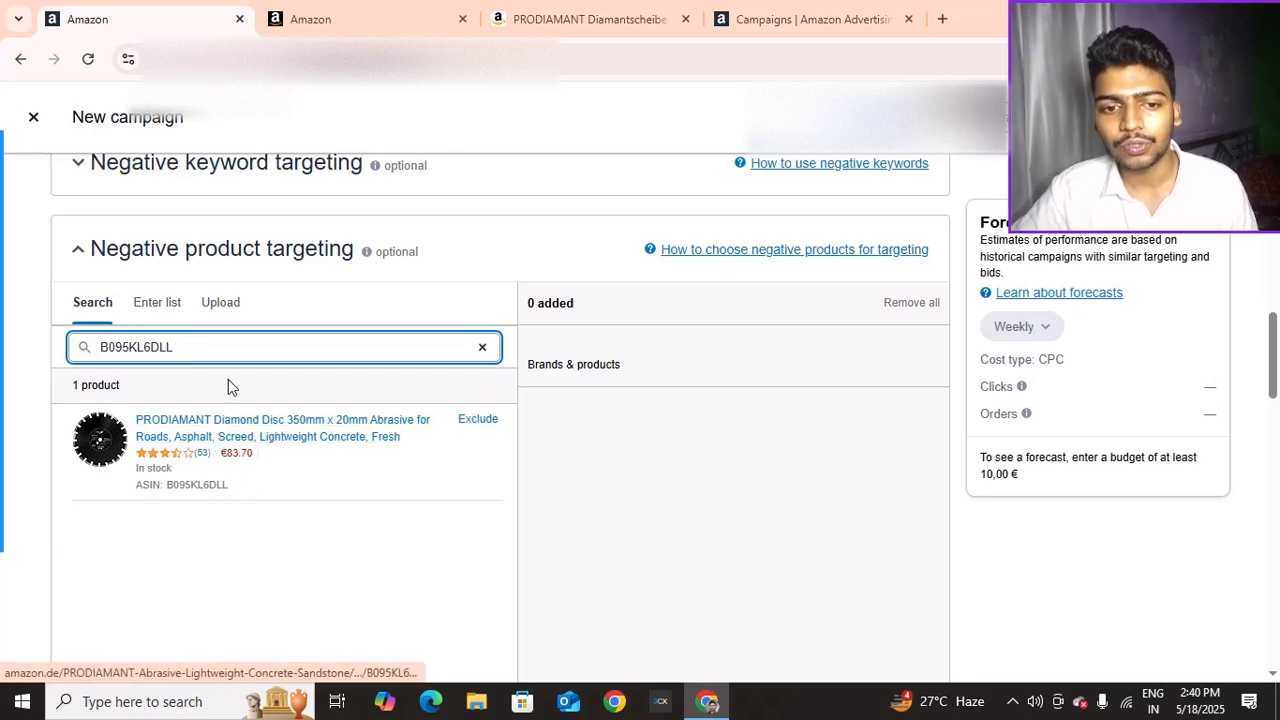
scroll(245, 366, "up", 2)
scroll(244, 360, "down", 1)
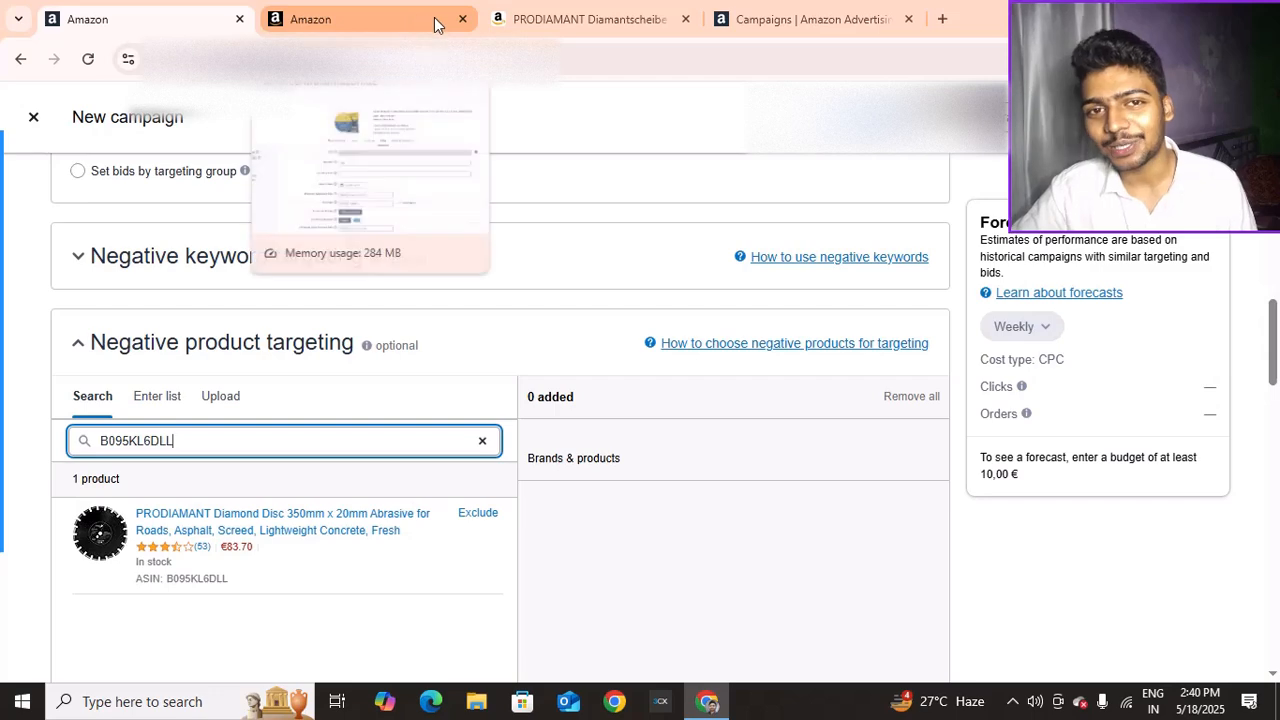
left_click(540, 8)
scroll(446, 225, "down", 1)
scroll(446, 228, "down", 3)
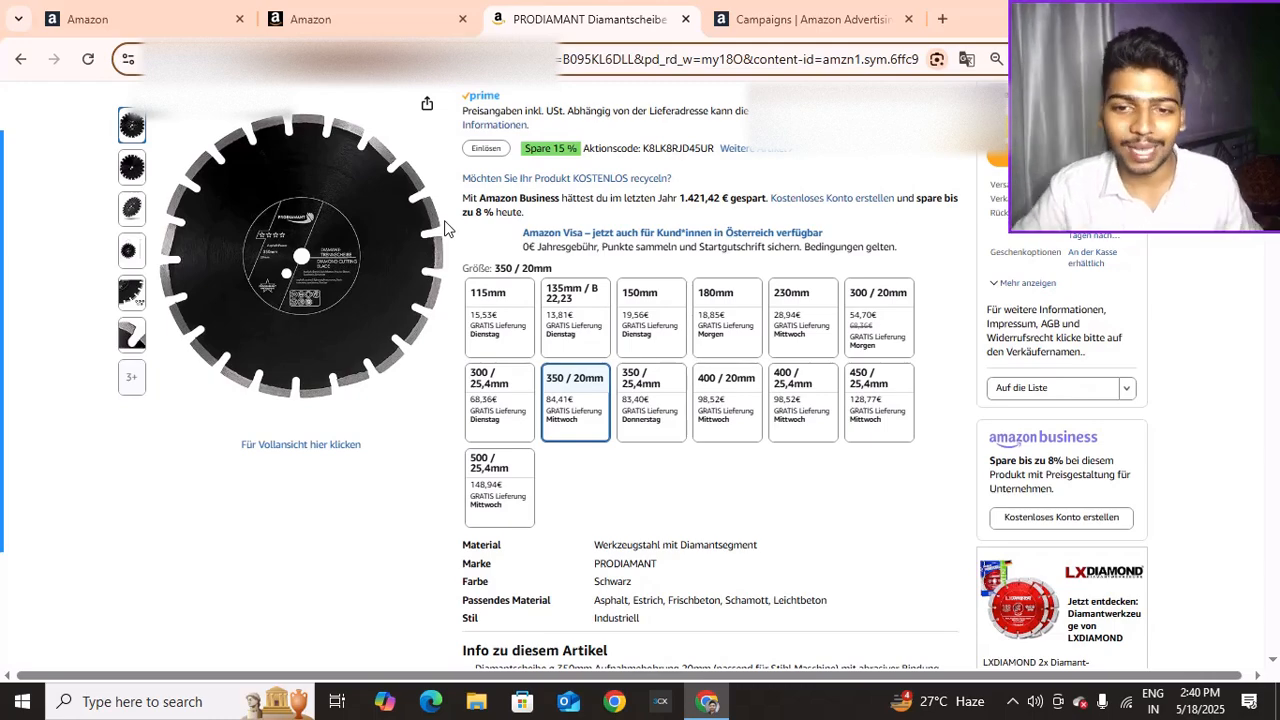
scroll(1020, 425, "down", 3)
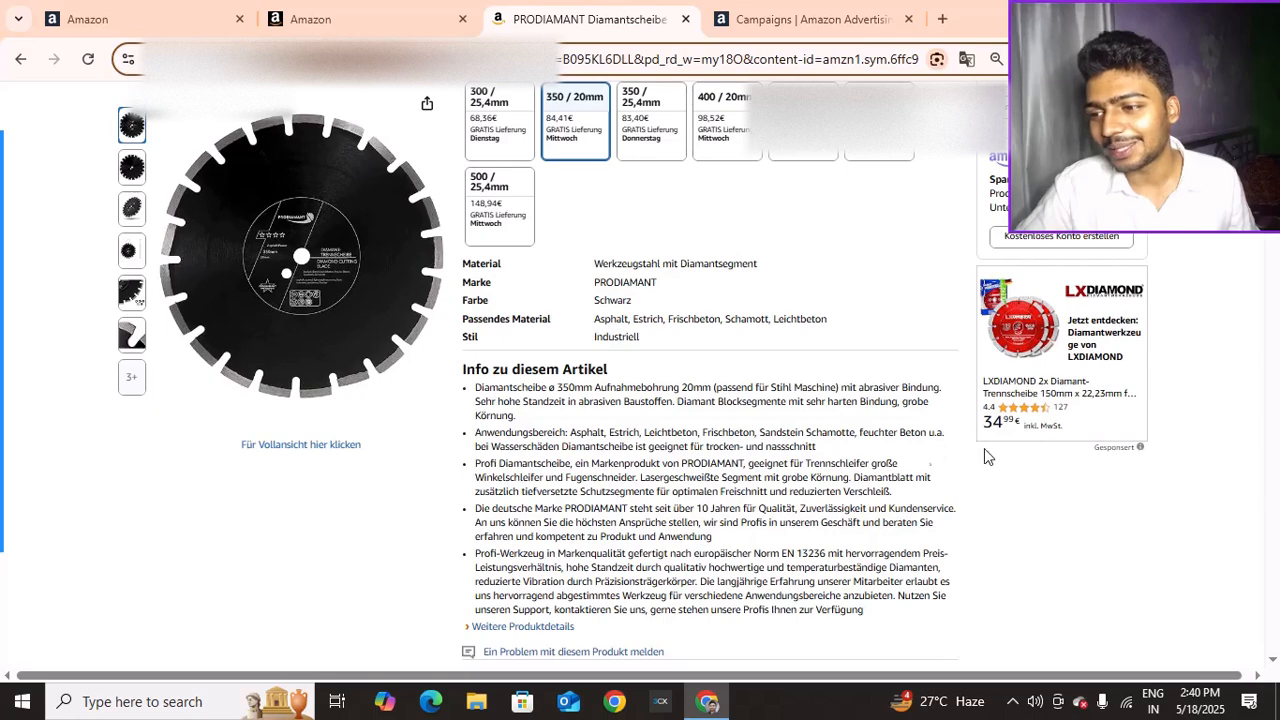
scroll(560, 420, "down", 4)
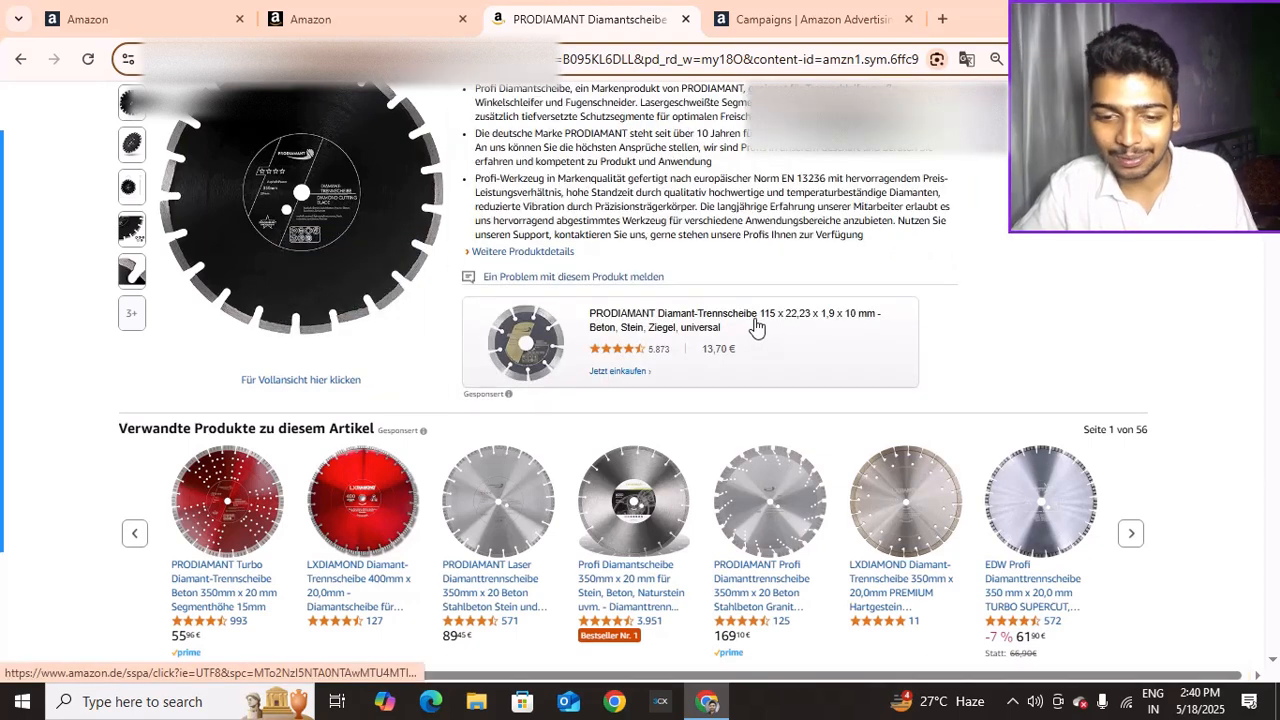
left_click(336, 14)
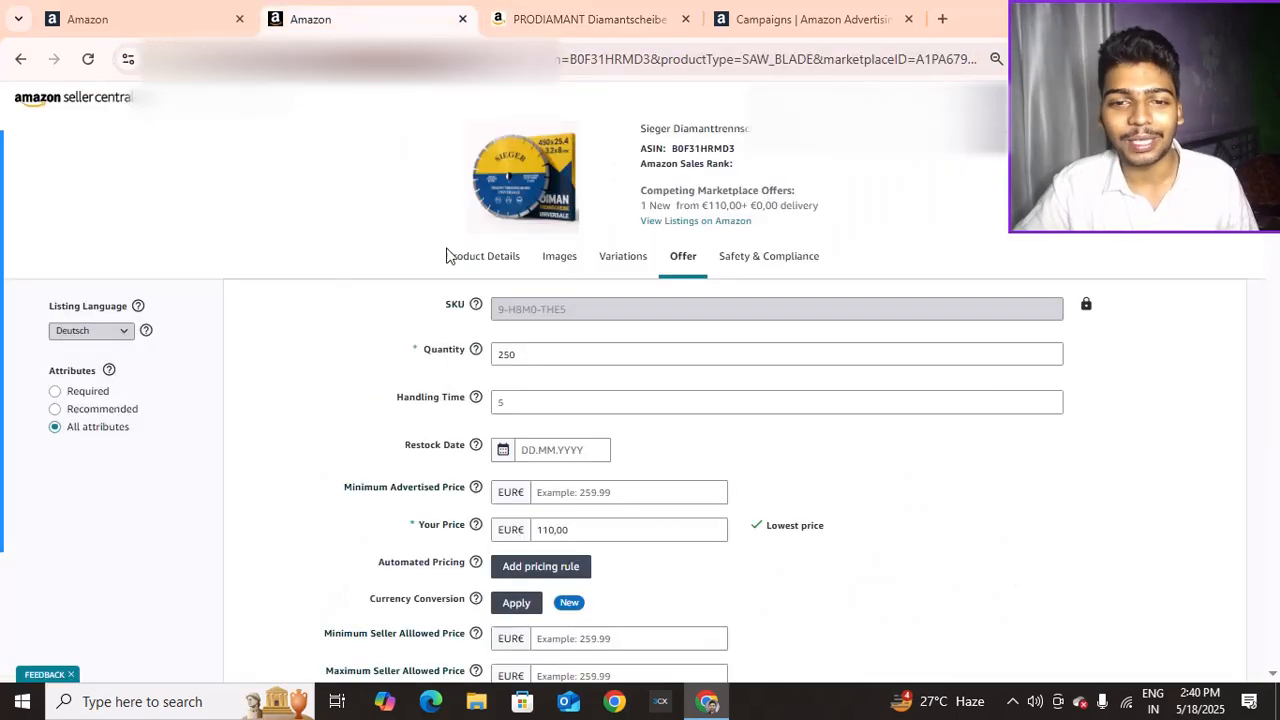
left_click(178, 12)
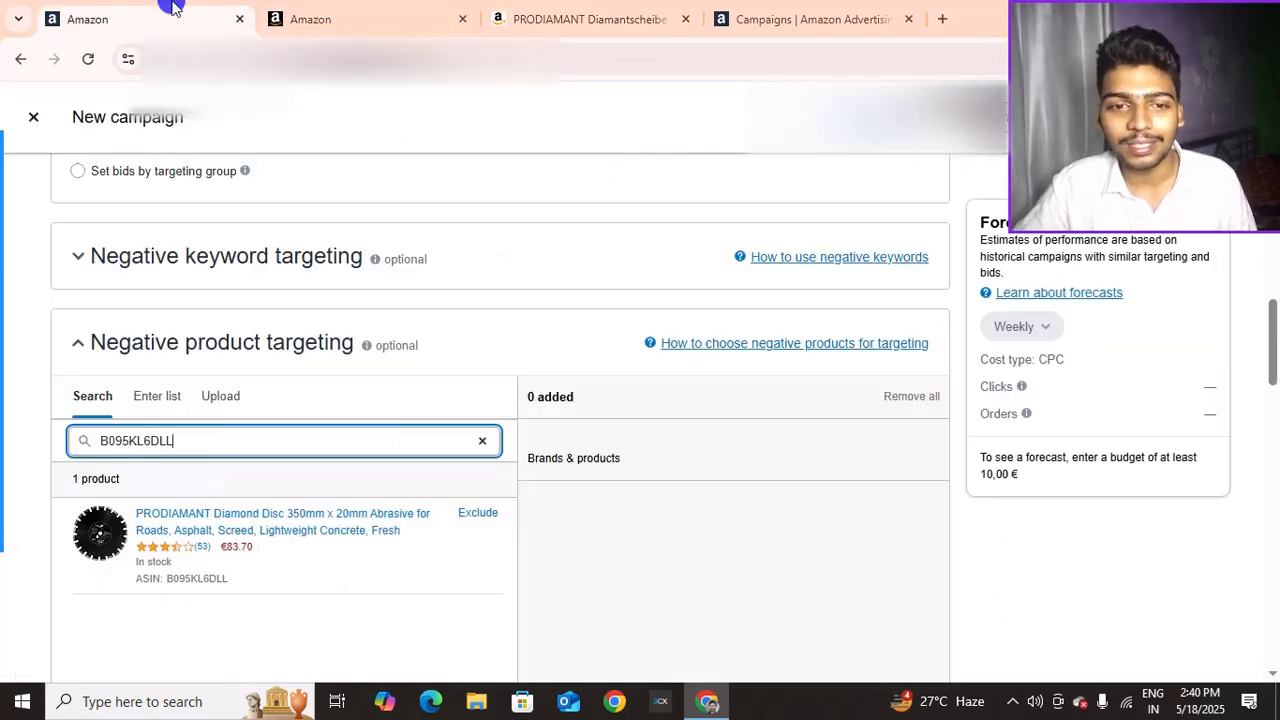
Collapse Negative product targeting and keep the bidding strategy on Dynamic bids – up and down
left_click(80, 345)
scroll(198, 340, "down", 3)
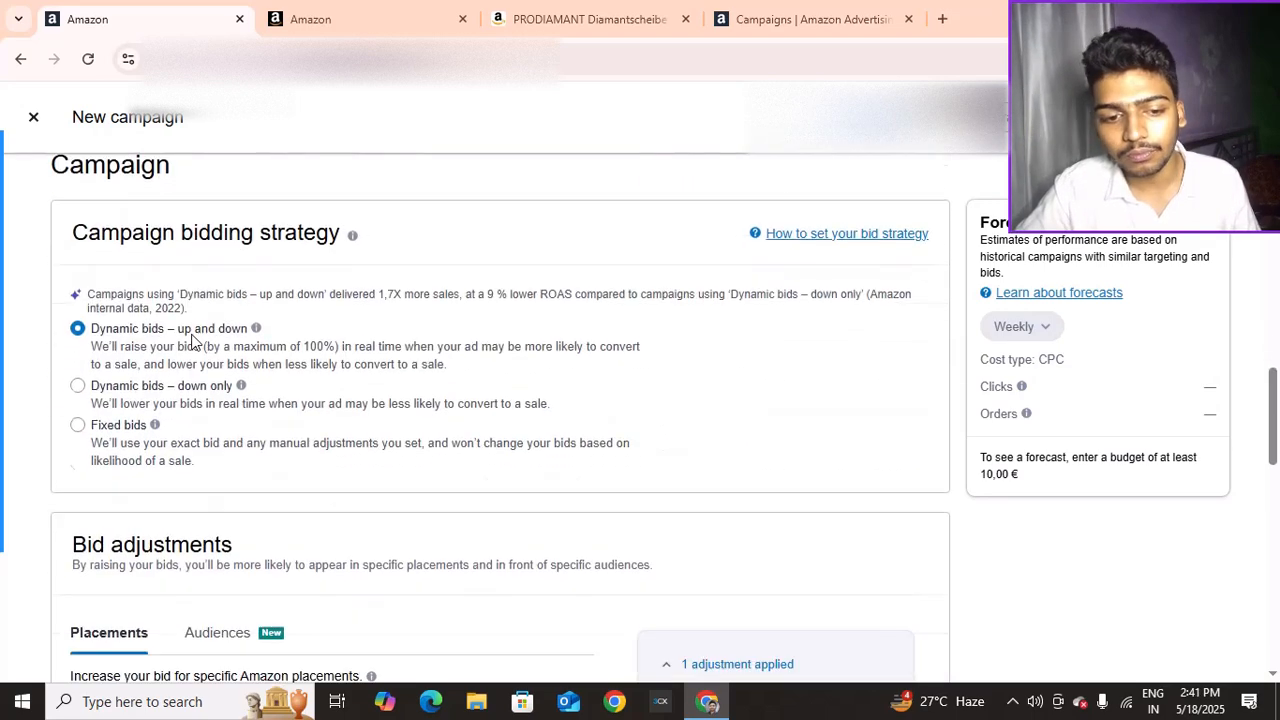
scroll(160, 300, "down", 1)
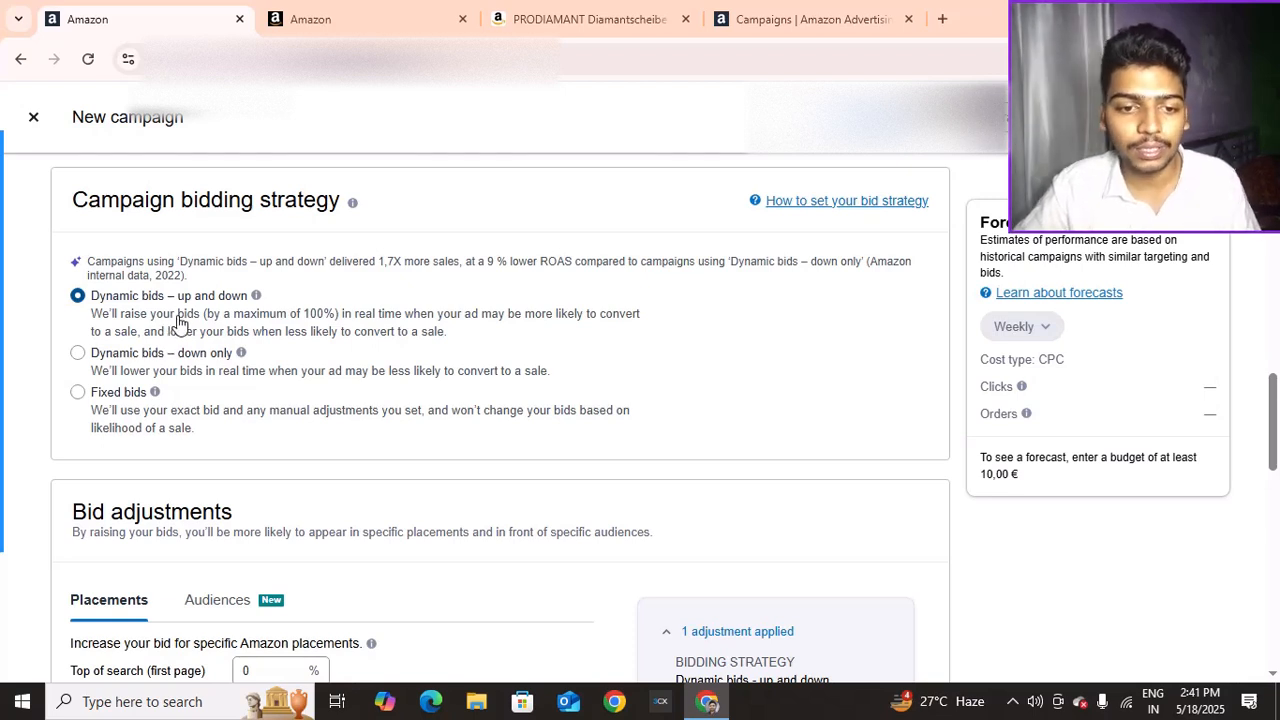
left_click(120, 356)
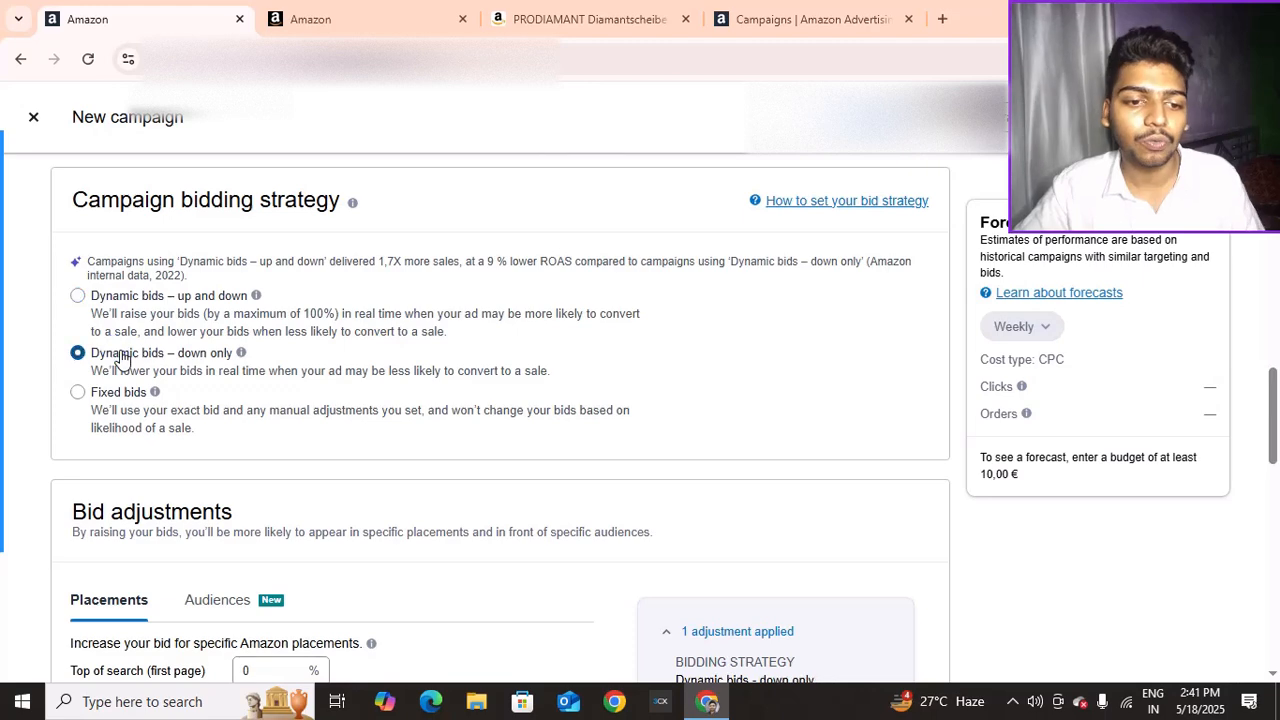
left_click(118, 299)
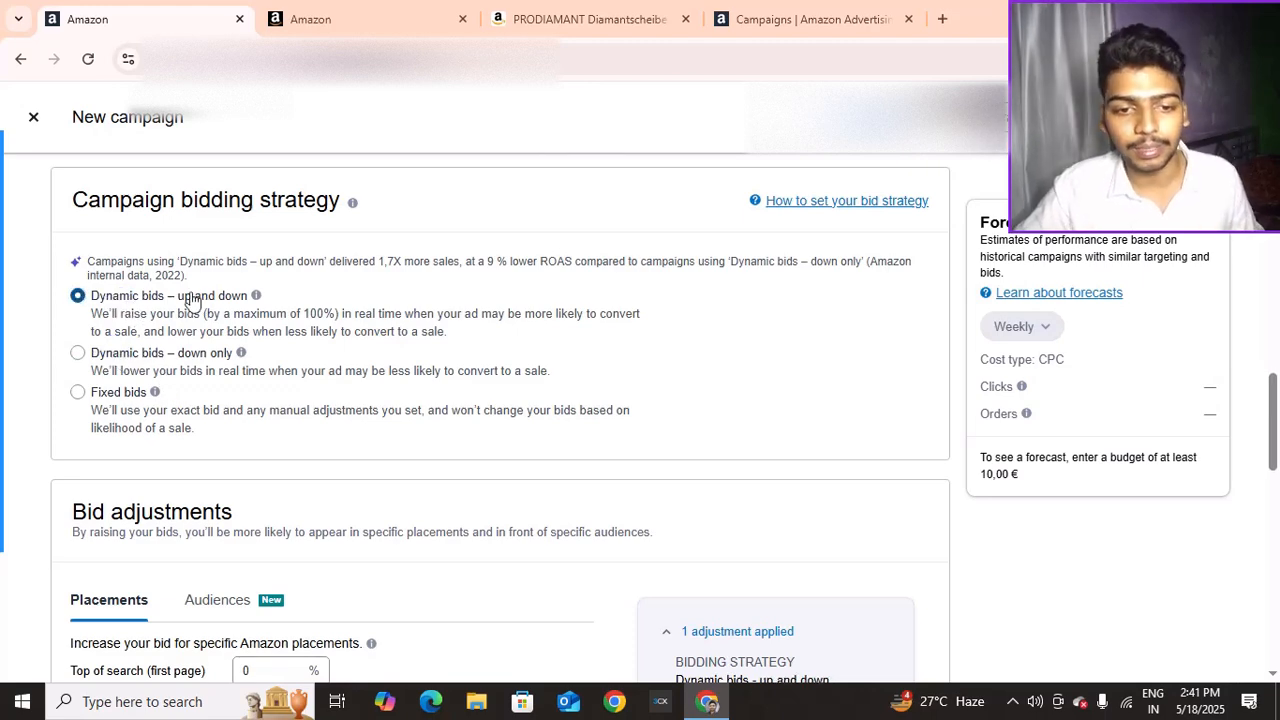
Raise Top of search bids by 100% and Rest of search bids by 50%
scroll(190, 290, "down", 2)
scroll(129, 363, "down", 3)
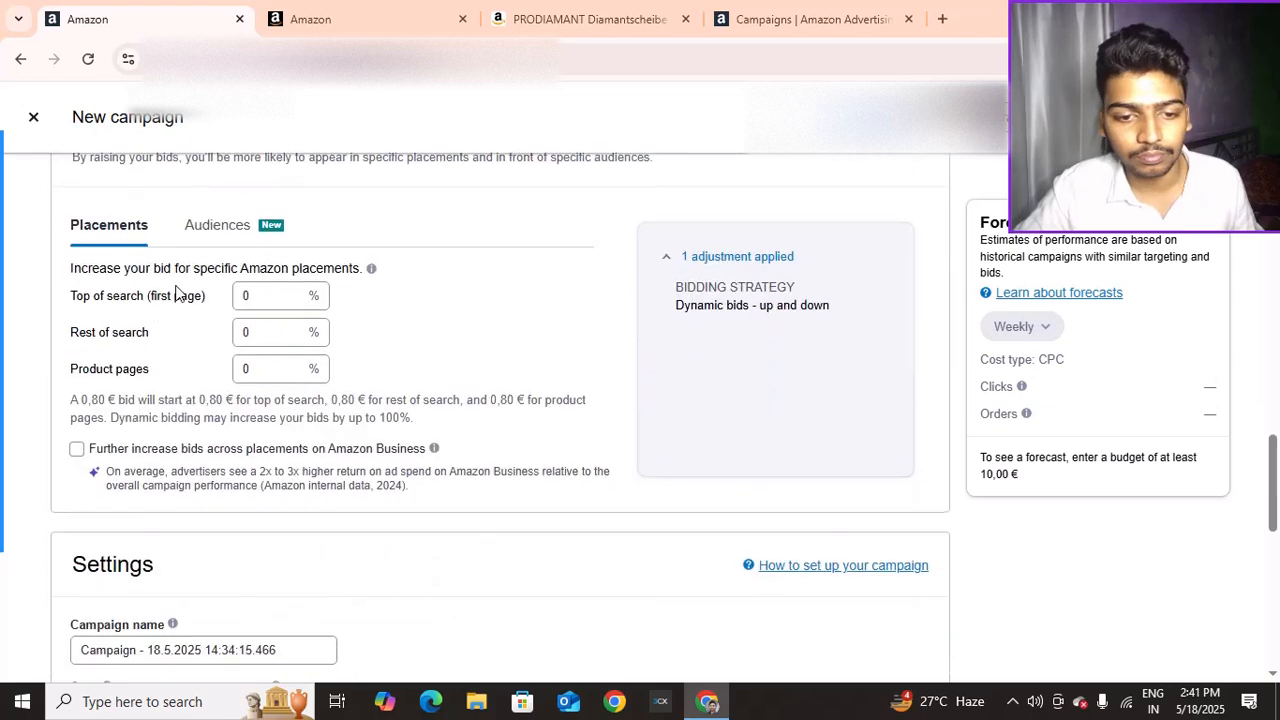
scroll(100, 251, "up", 1)
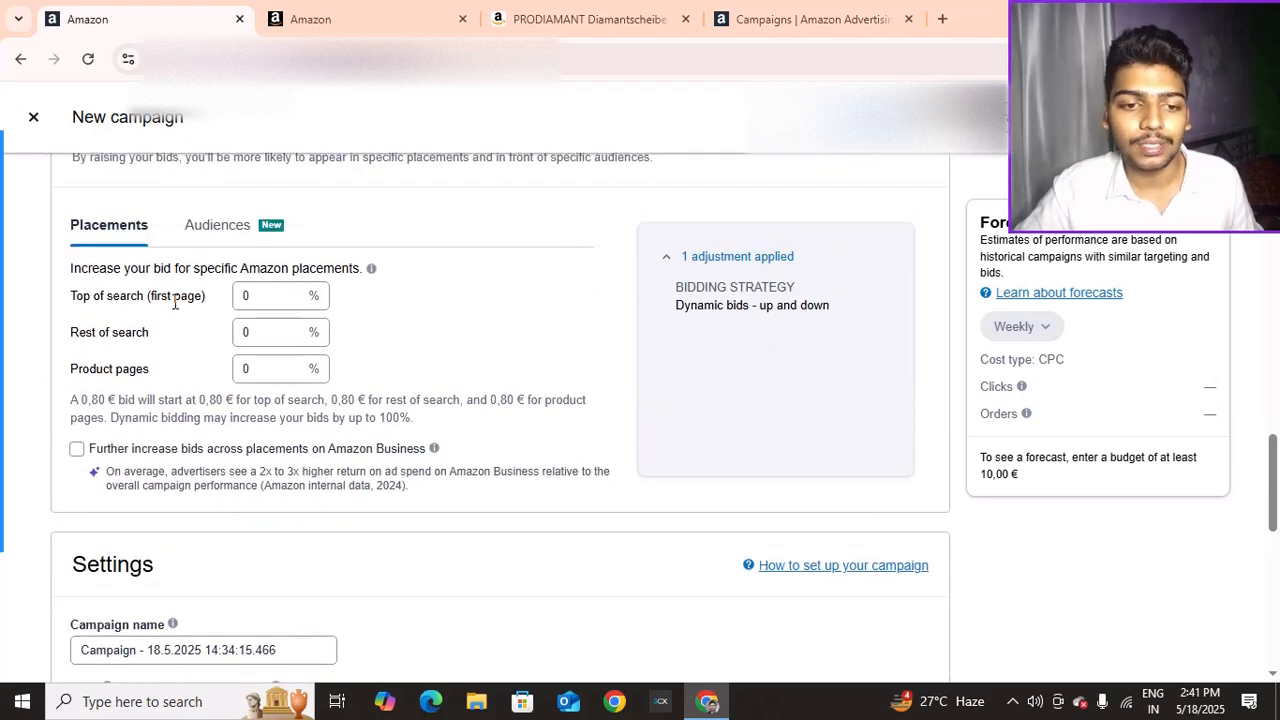
left_click(247, 300)
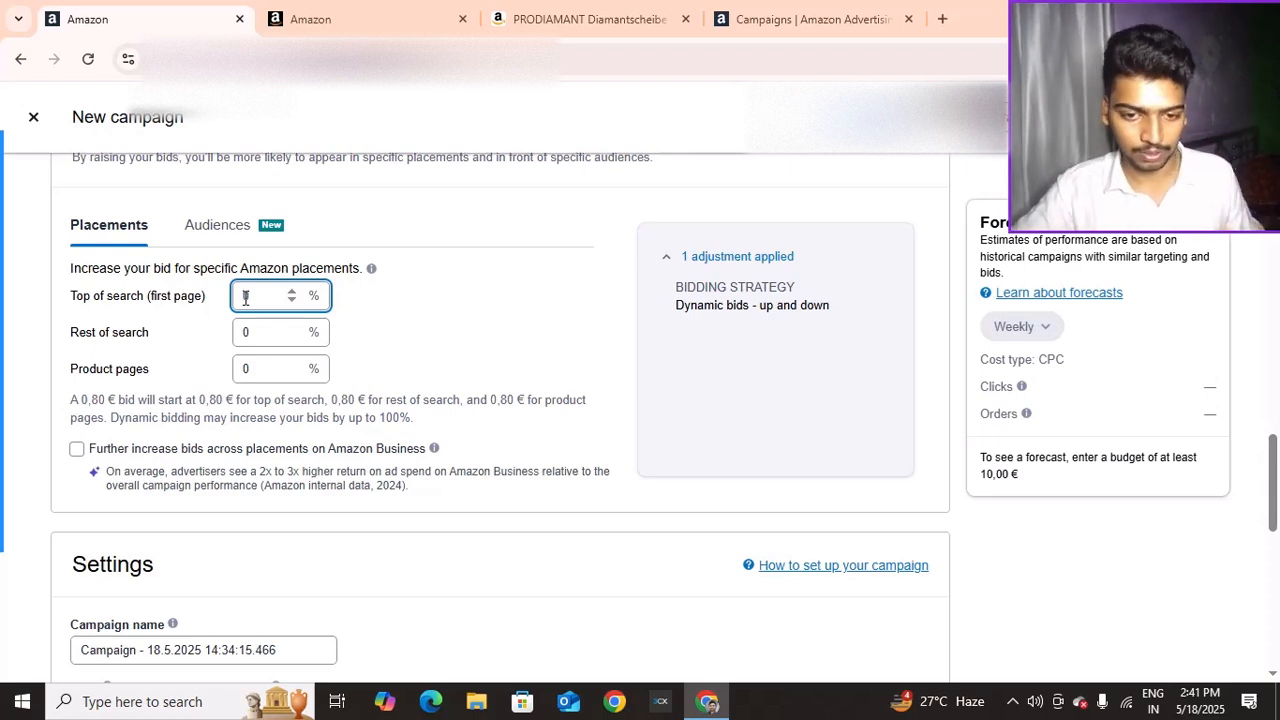
type("100")
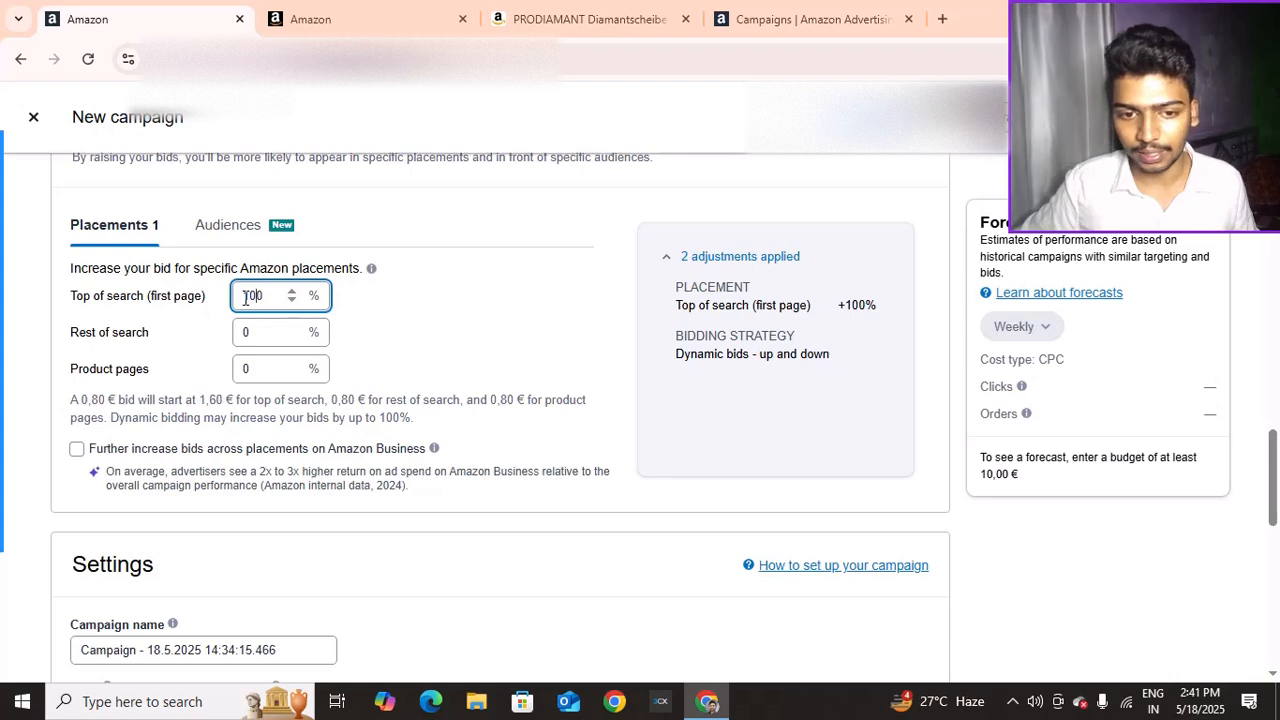
left_click(238, 331)
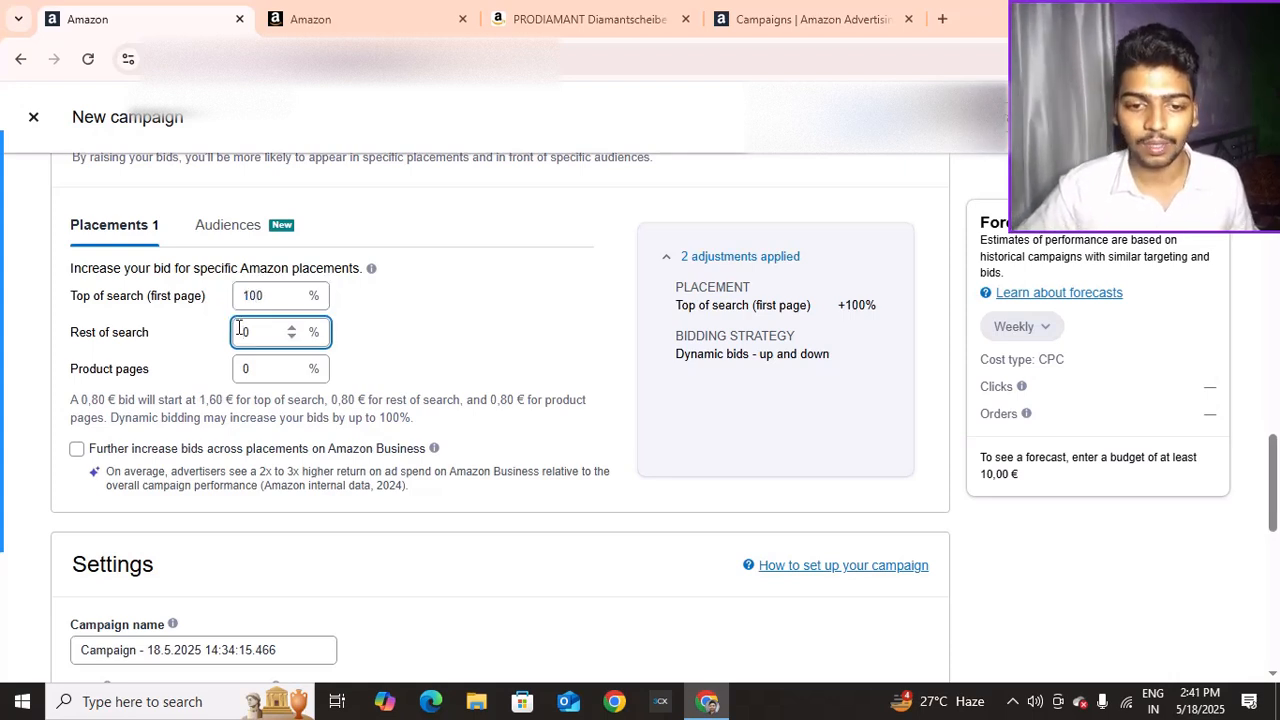
type("5")
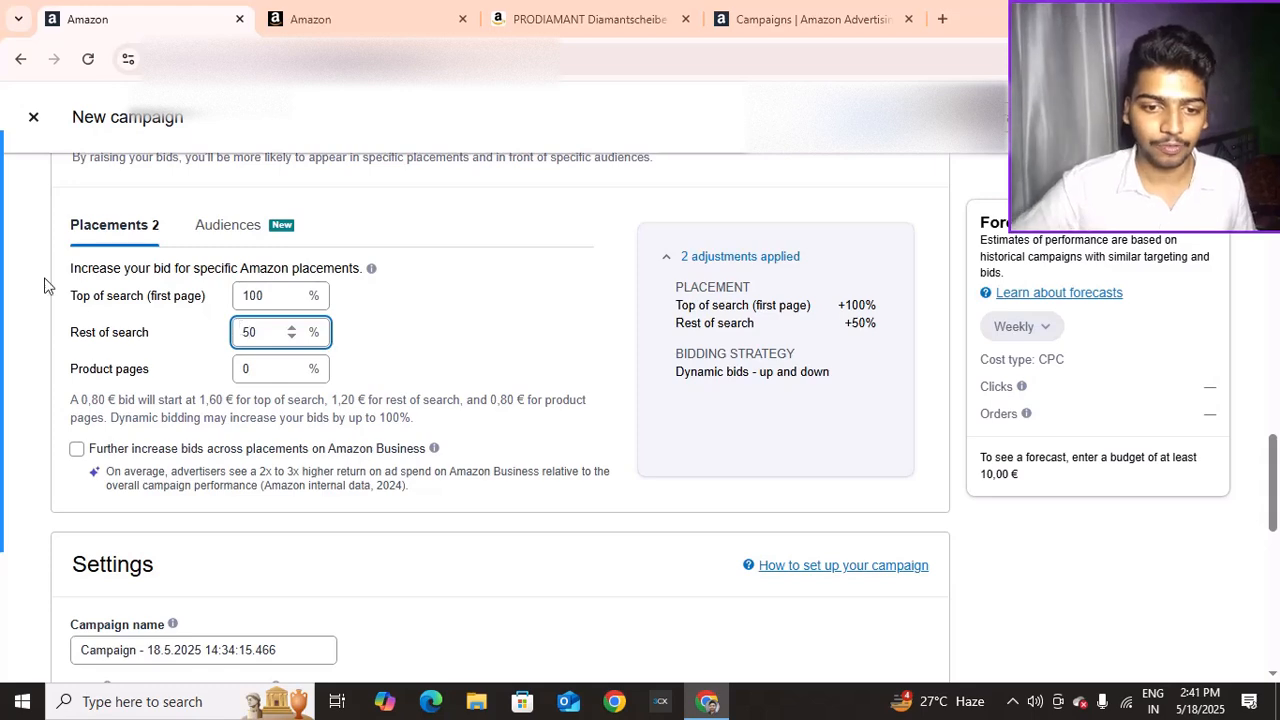
Check the seller listing and PRODIAMANT product pages, then return to the campaign form
left_click(415, 10)
left_click(540, 14)
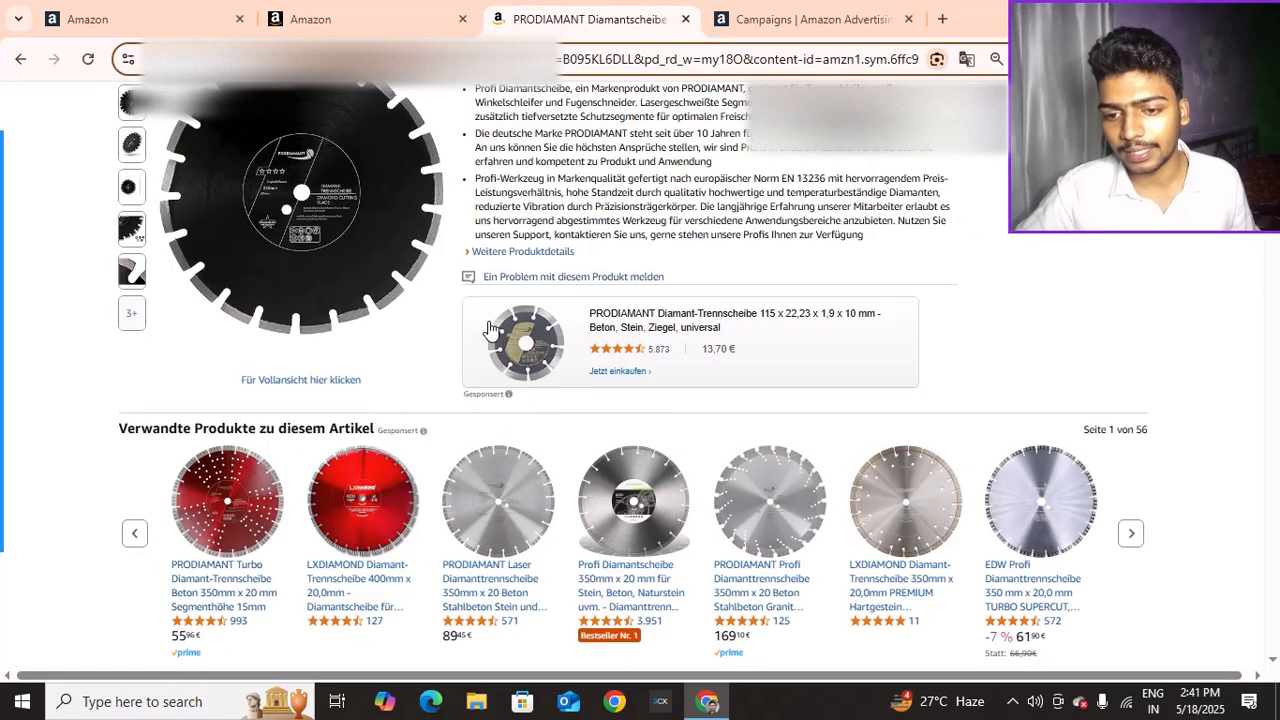
scroll(906, 340, "up", 3)
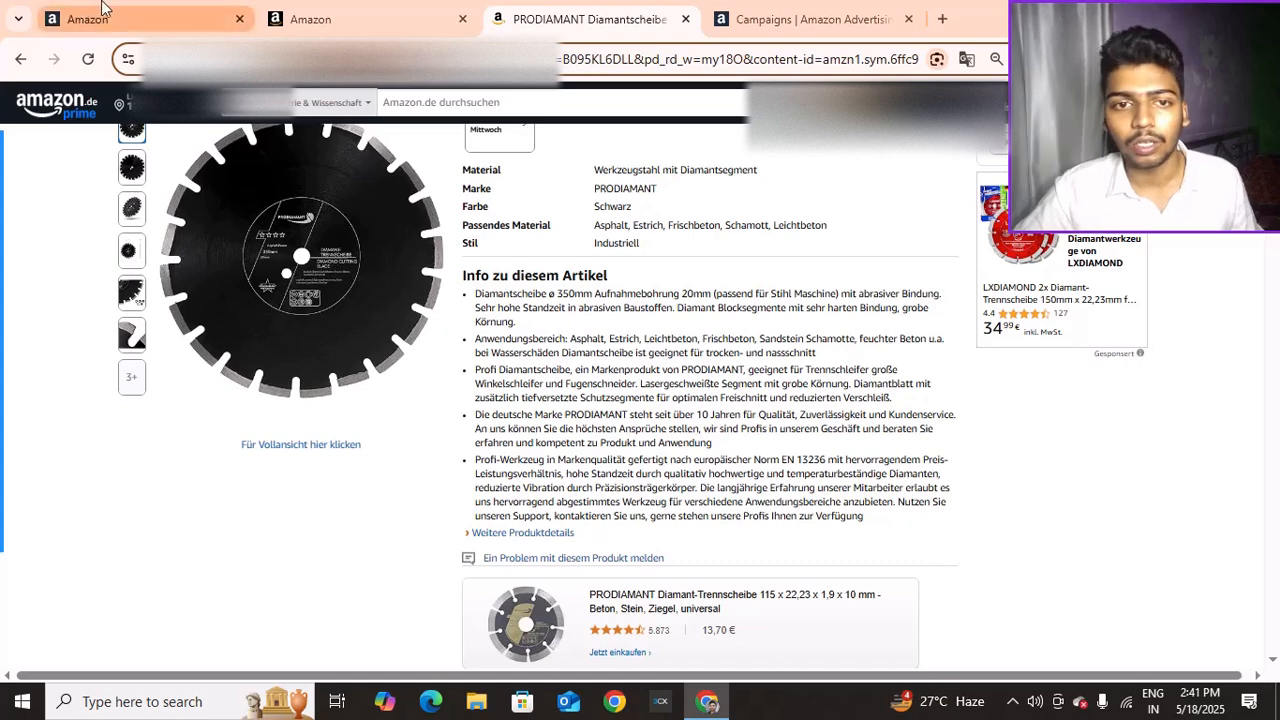
left_click(93, 10)
left_click(300, 17)
left_click(177, 10)
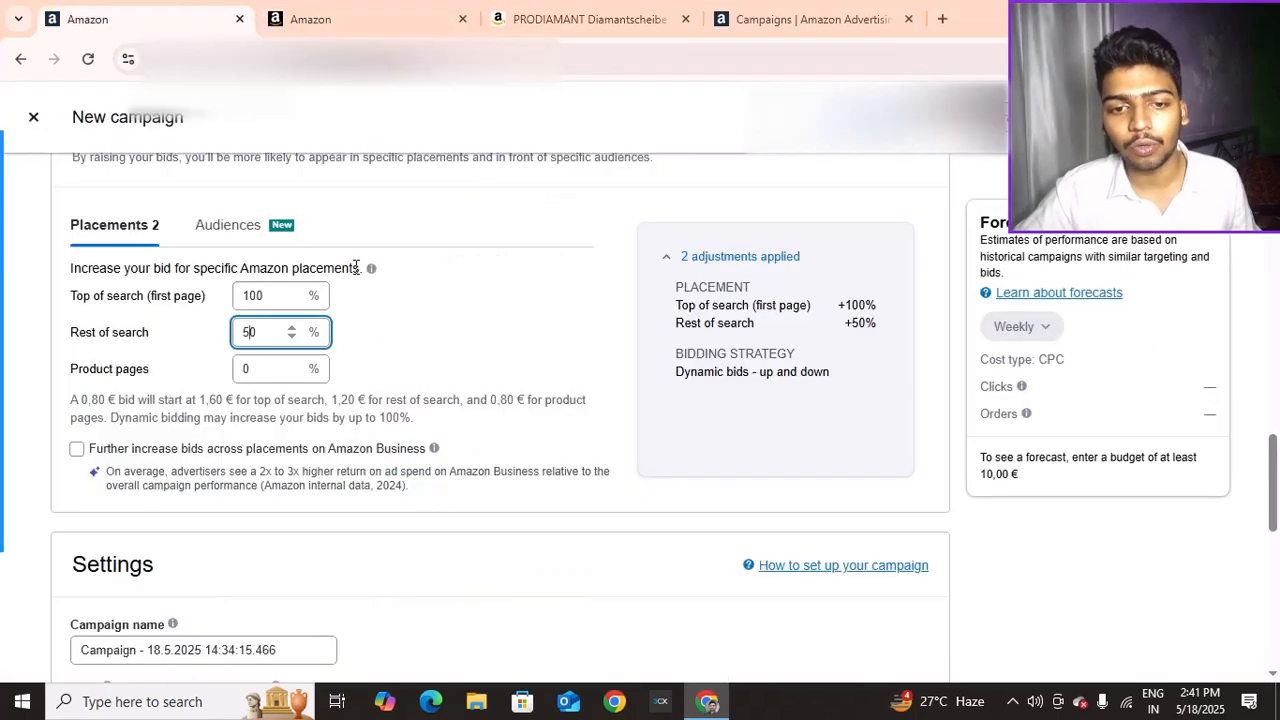
Leave Product pages at 0% and enable the Amazon Business placement bid increase
left_click(240, 368)
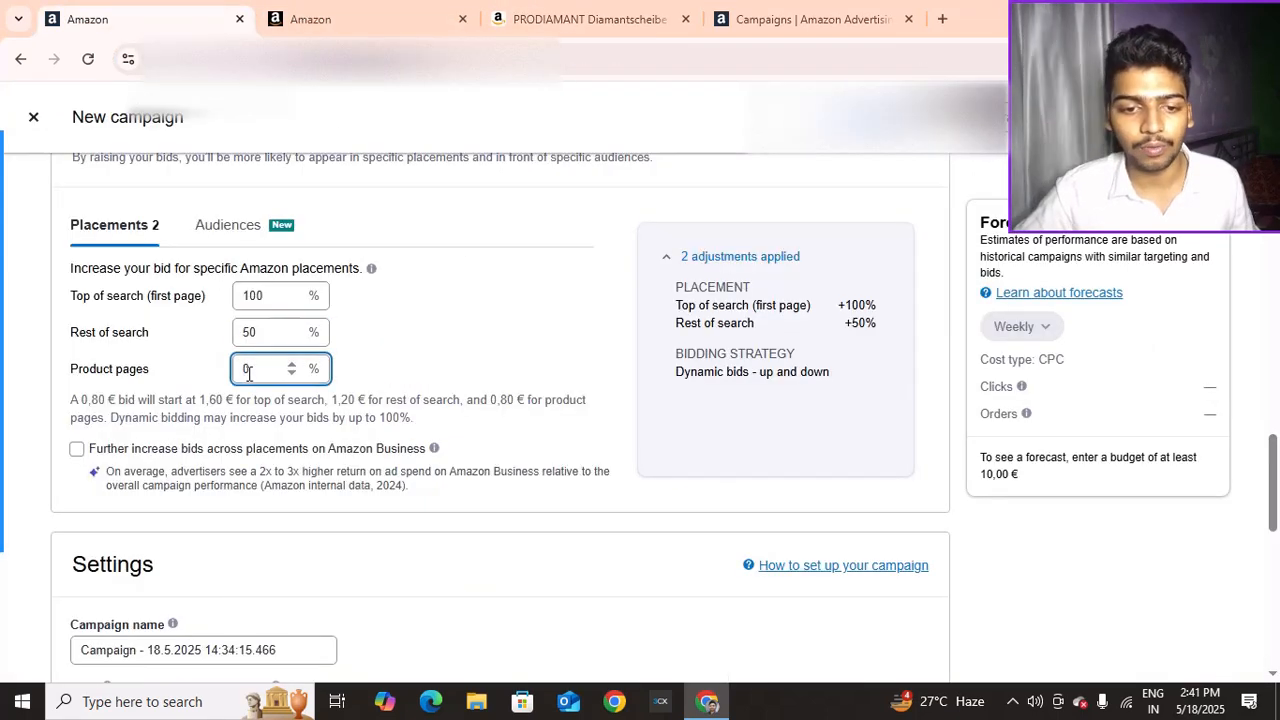
scroll(126, 351, "down", 2)
scroll(86, 335, "up", 1)
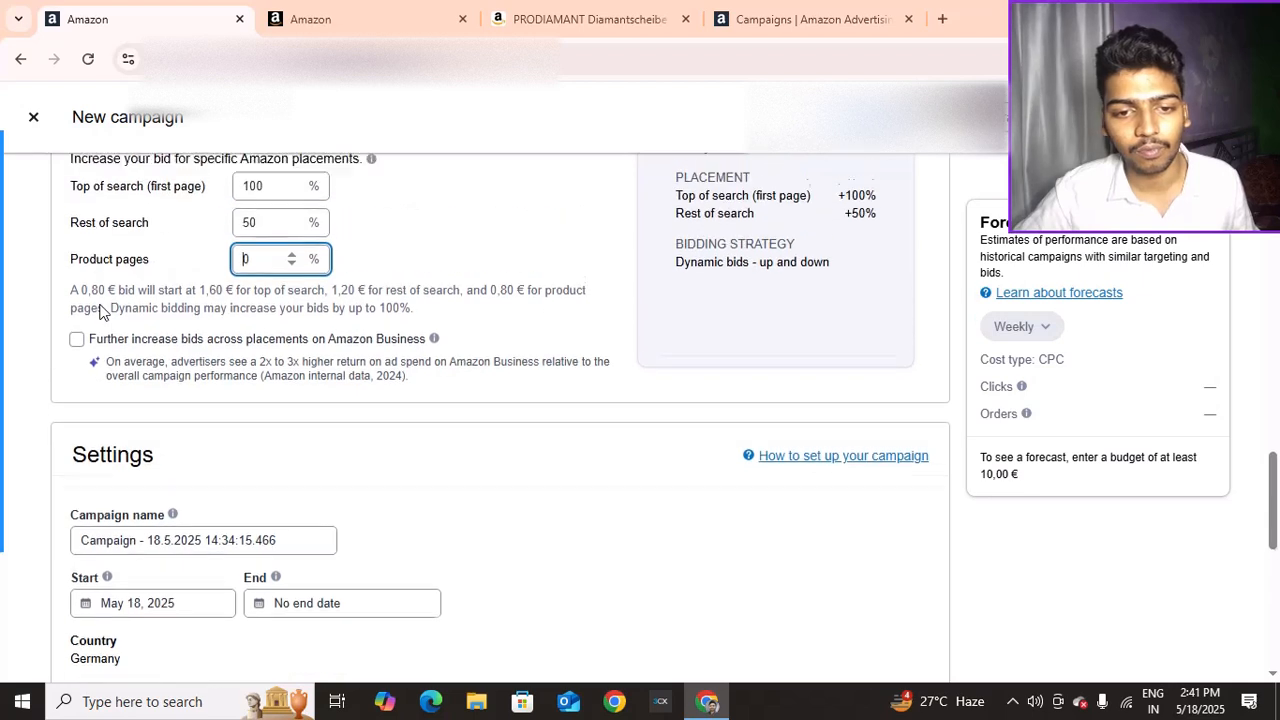
left_click(78, 355)
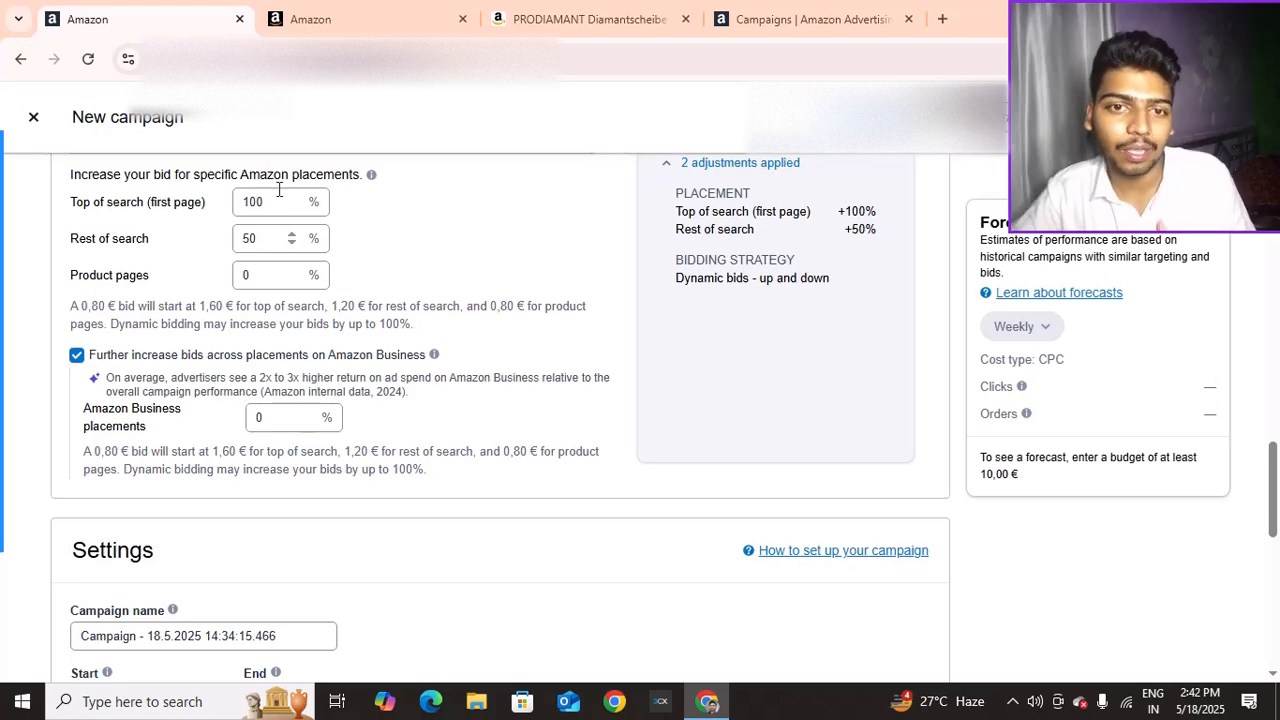
left_click(317, 33)
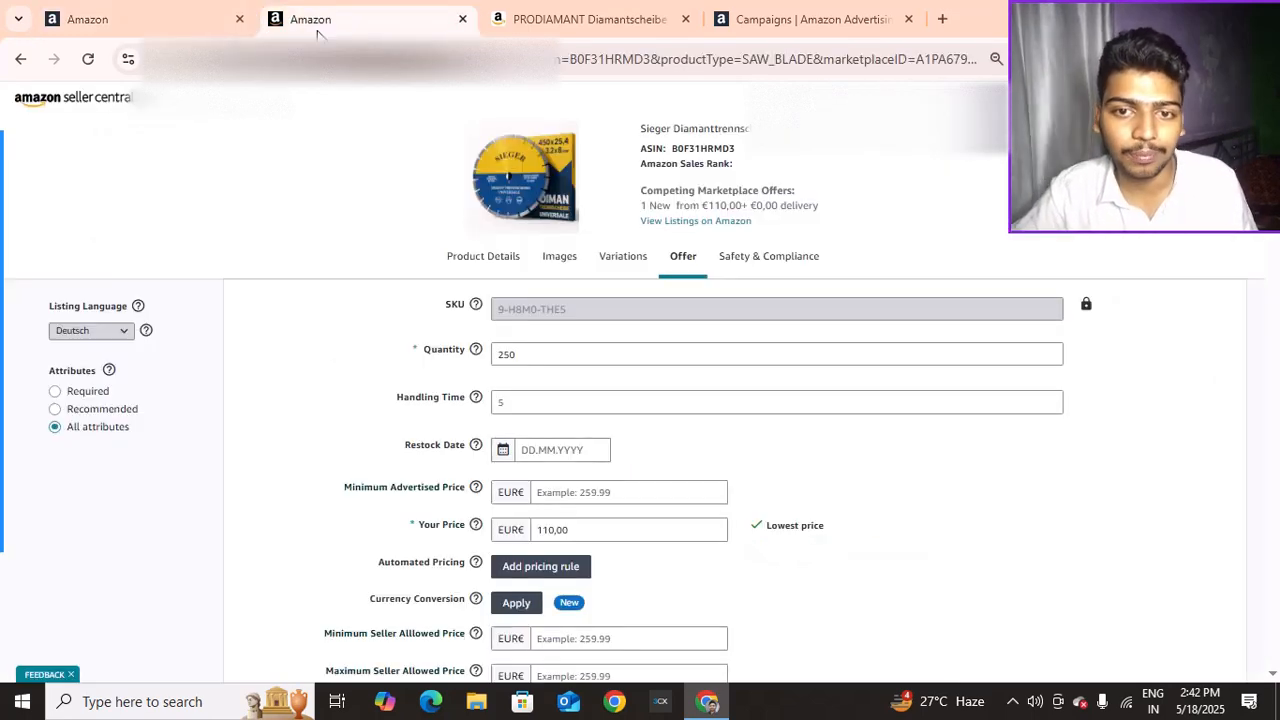
Browse the PRODIAMANT diamond blade listing on Amazon.de, then return to the Seller Central offer listing
left_click(590, 19)
scroll(637, 393, "down", 8)
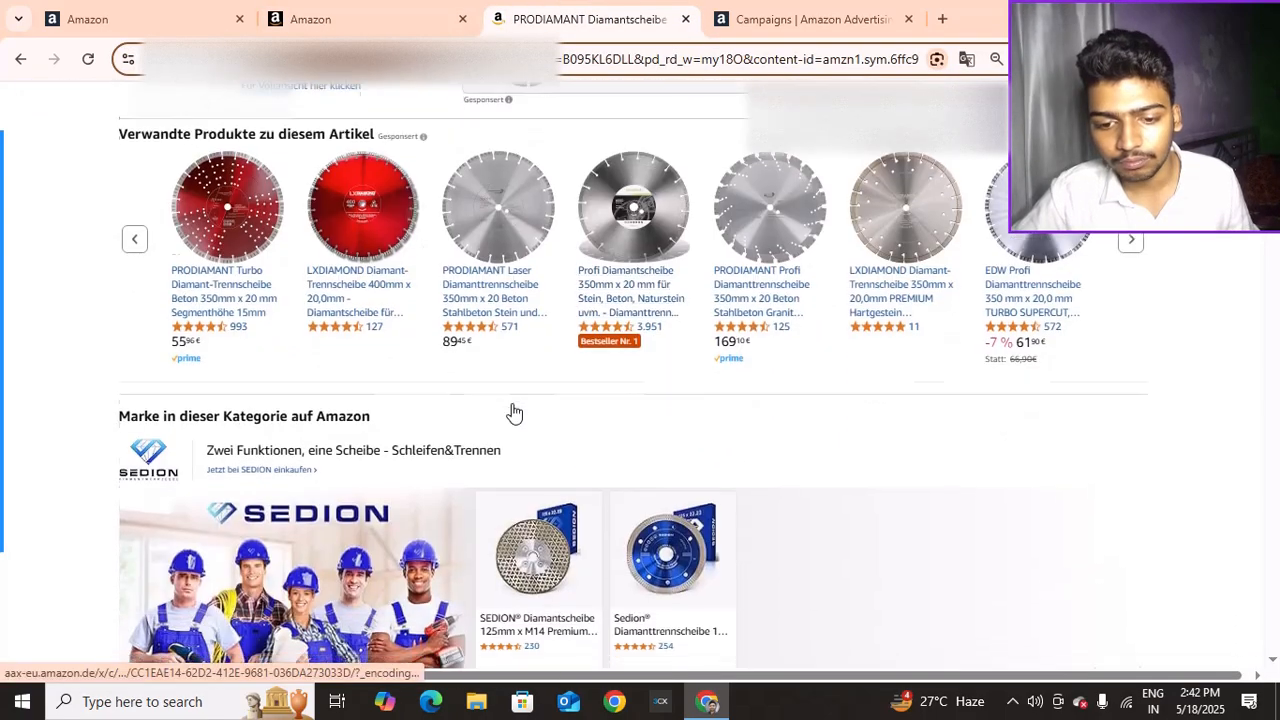
scroll(473, 425, "down", 10)
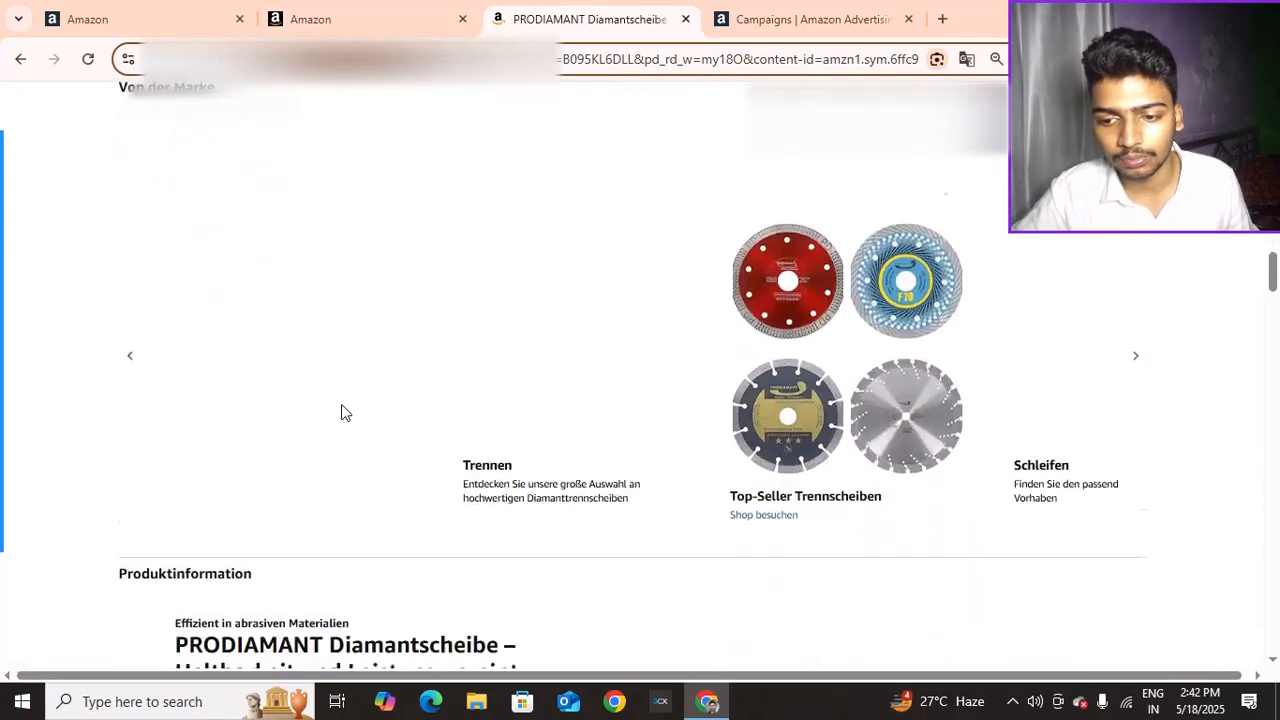
scroll(607, 370, "down", 10)
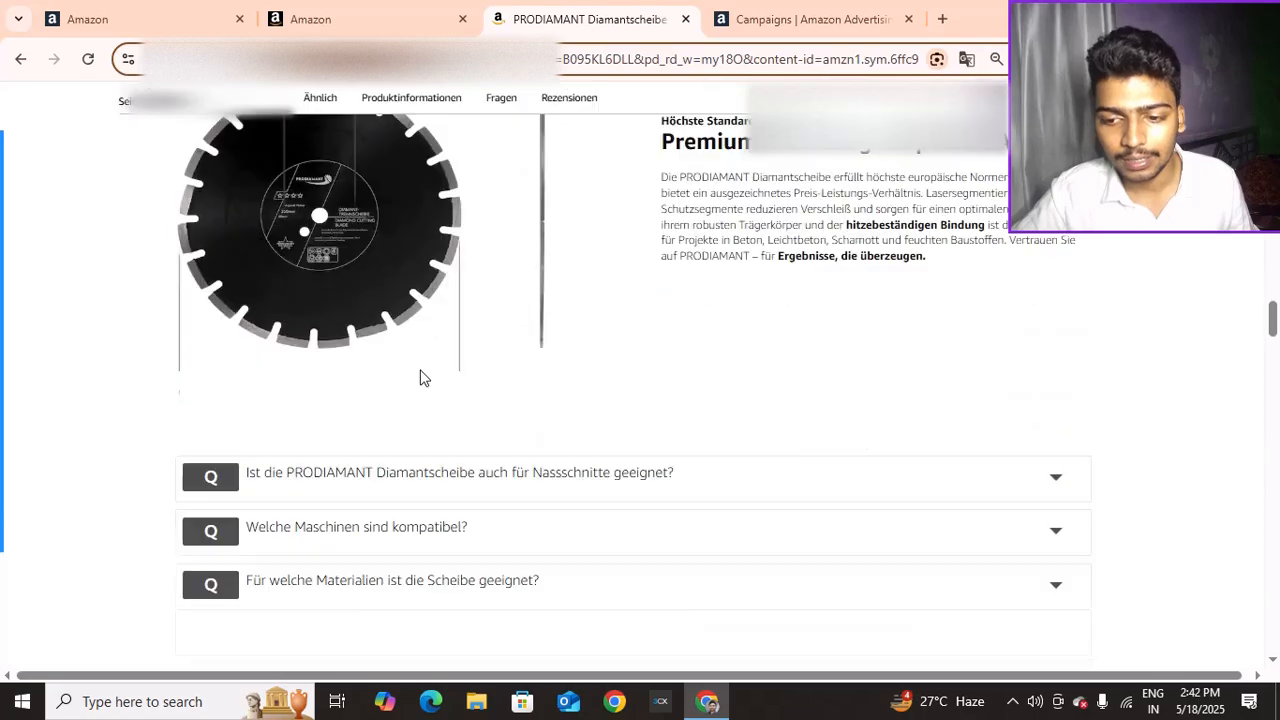
scroll(420, 376, "down", 10)
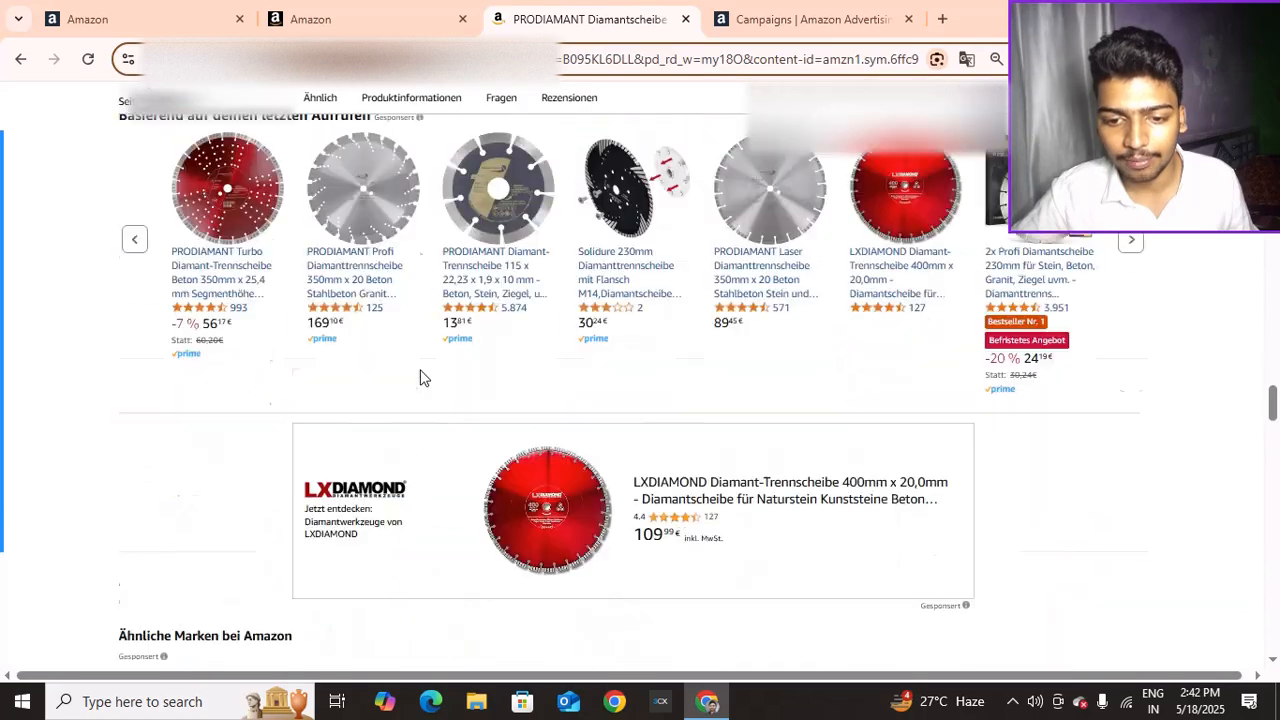
scroll(424, 372, "up", 2)
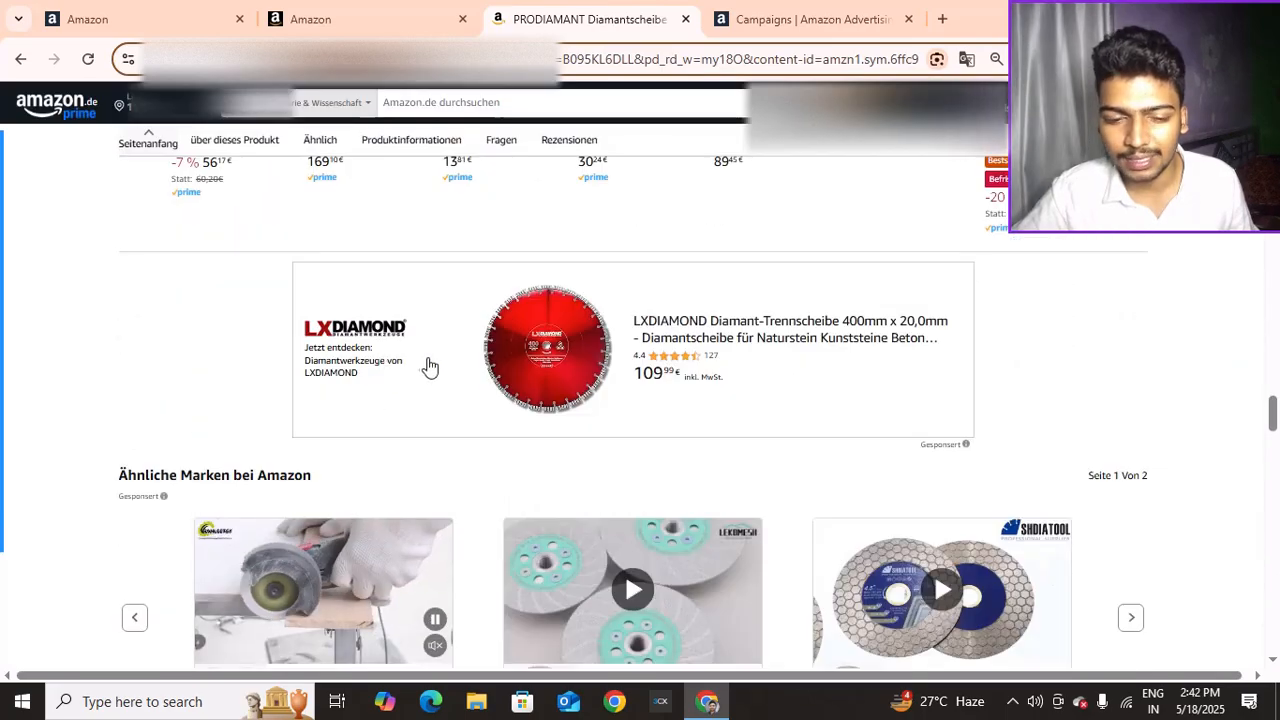
scroll(429, 366, "down", 3)
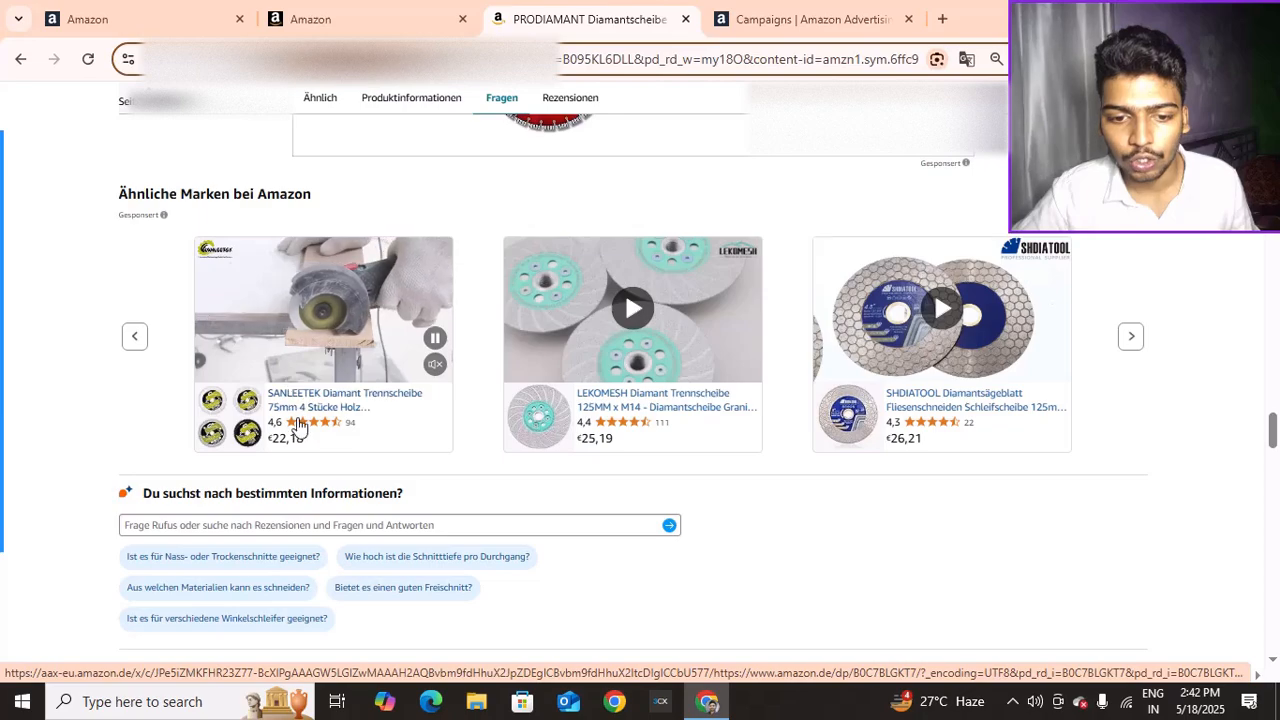
scroll(397, 371, "down", 10)
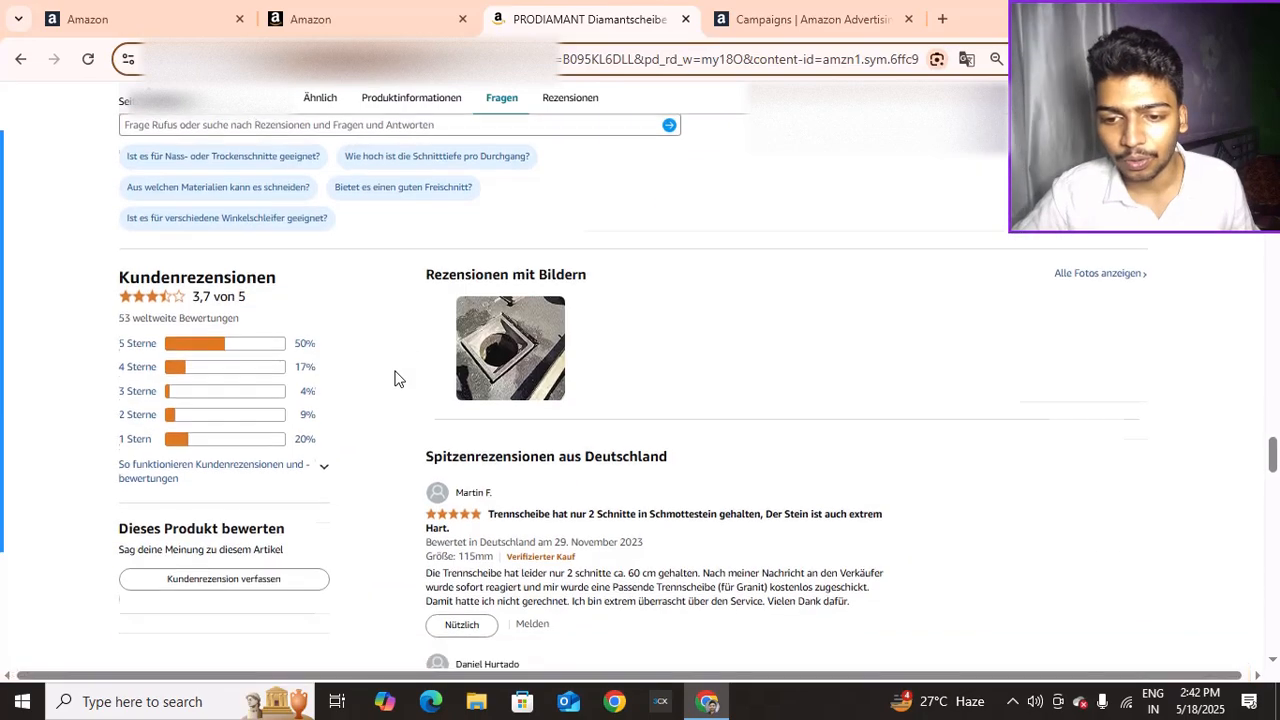
scroll(466, 432, "up", 15)
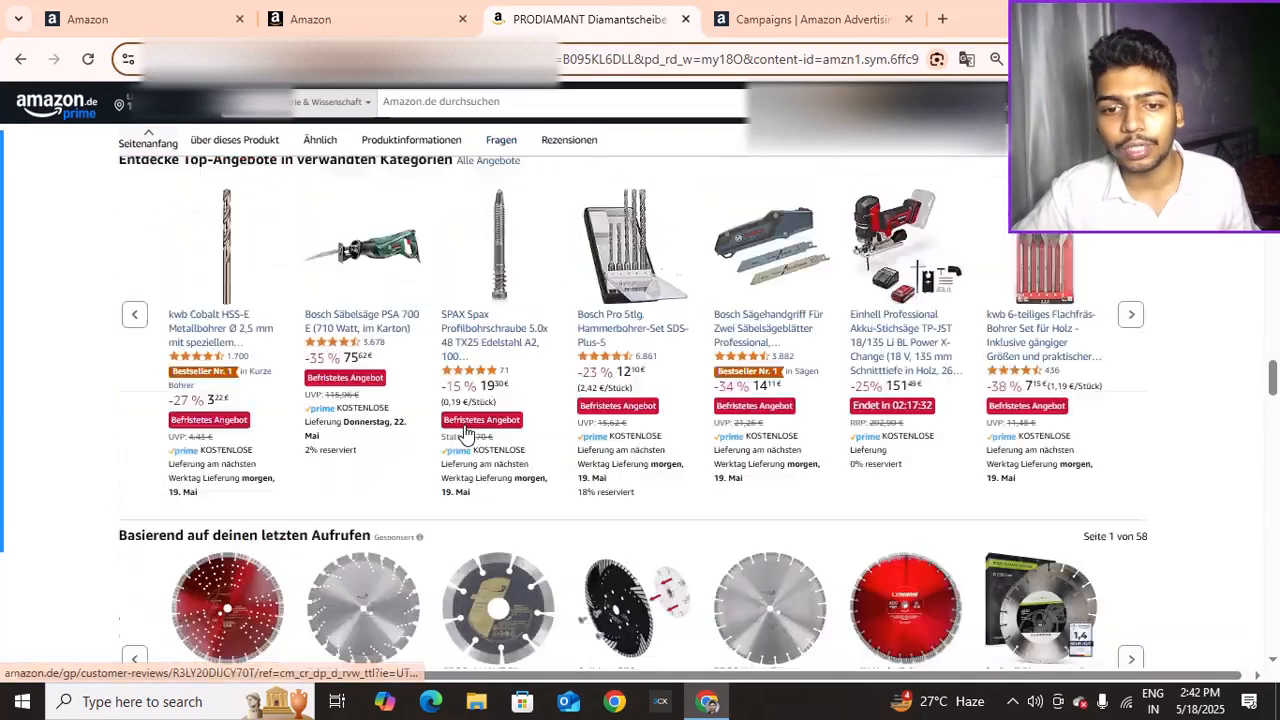
scroll(466, 434, "up", 10)
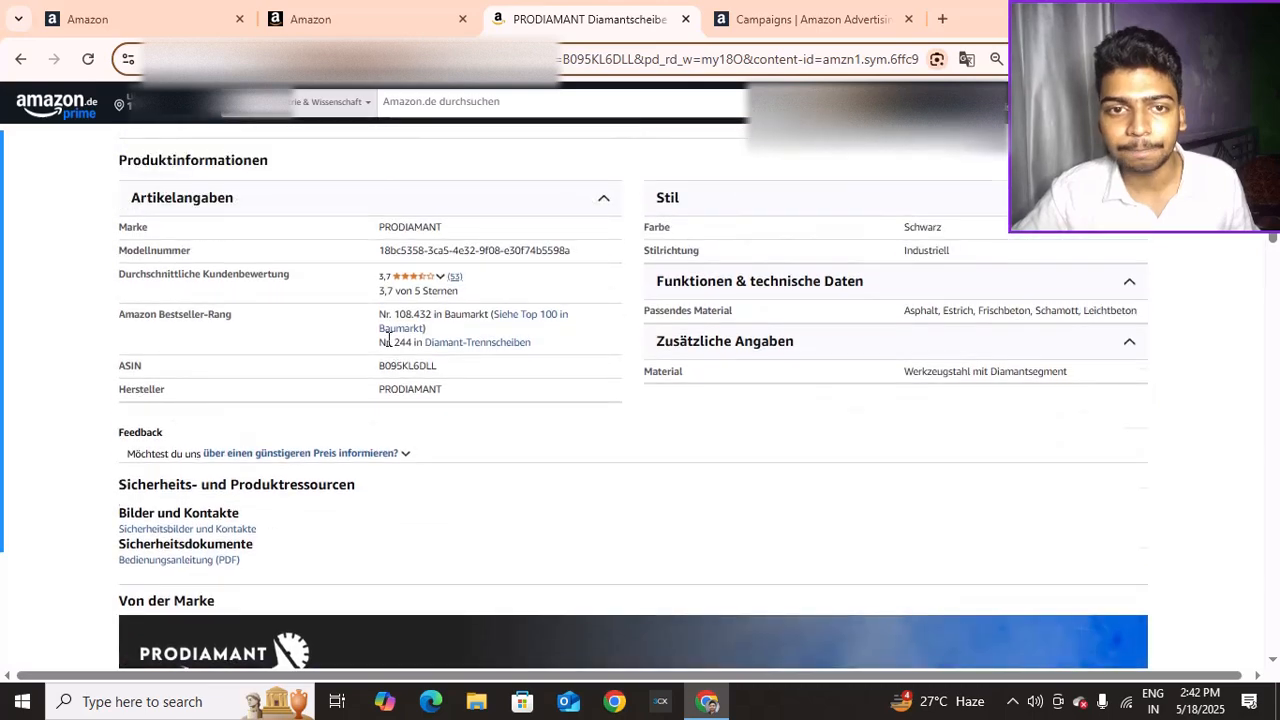
left_click(345, 19)
Set the Amazon Business placement increase to 200%, lifting top-of-search bids to 4,80 €
left_click(214, 10)
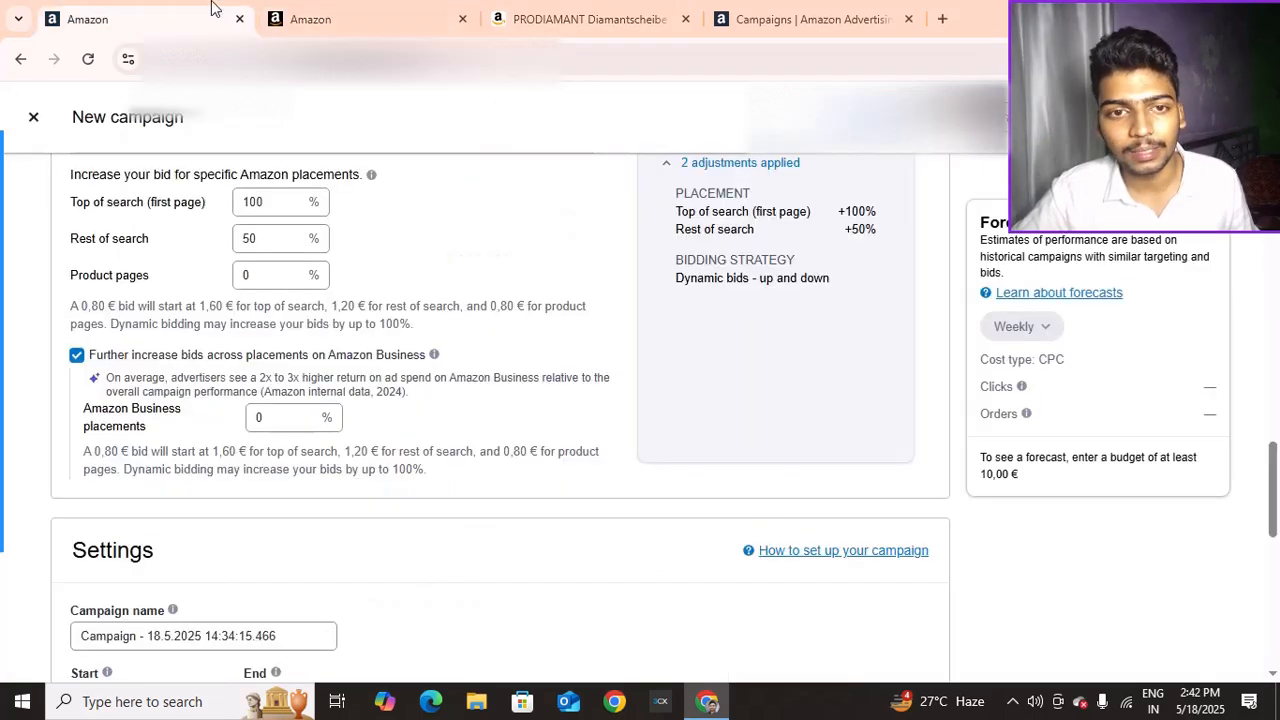
left_click(258, 420)
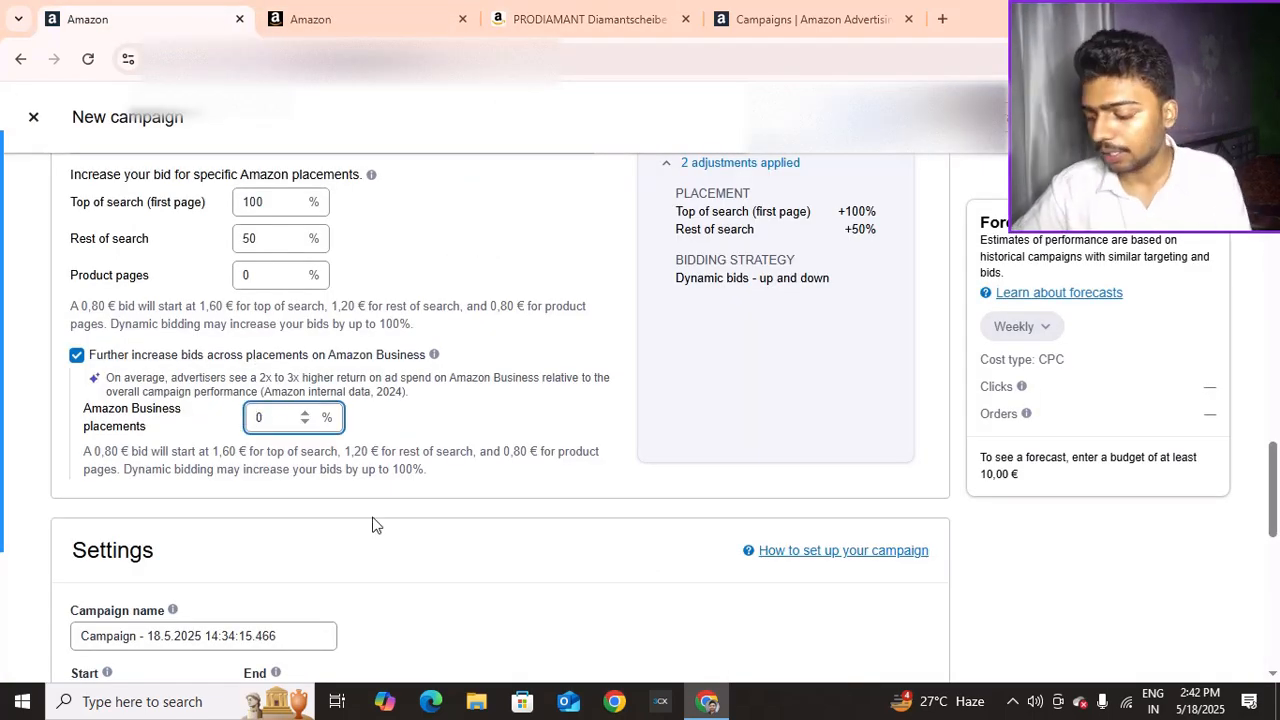
type("200")
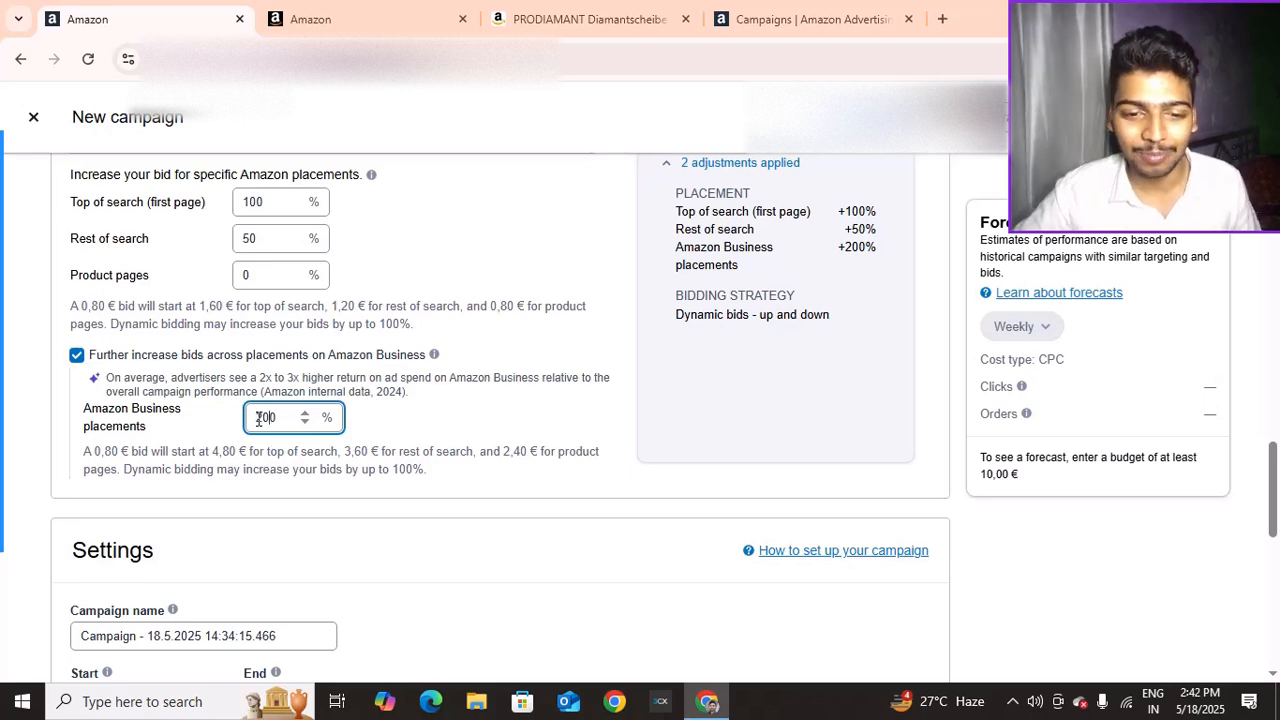
left_click(228, 394)
scroll(277, 354, "up", 2)
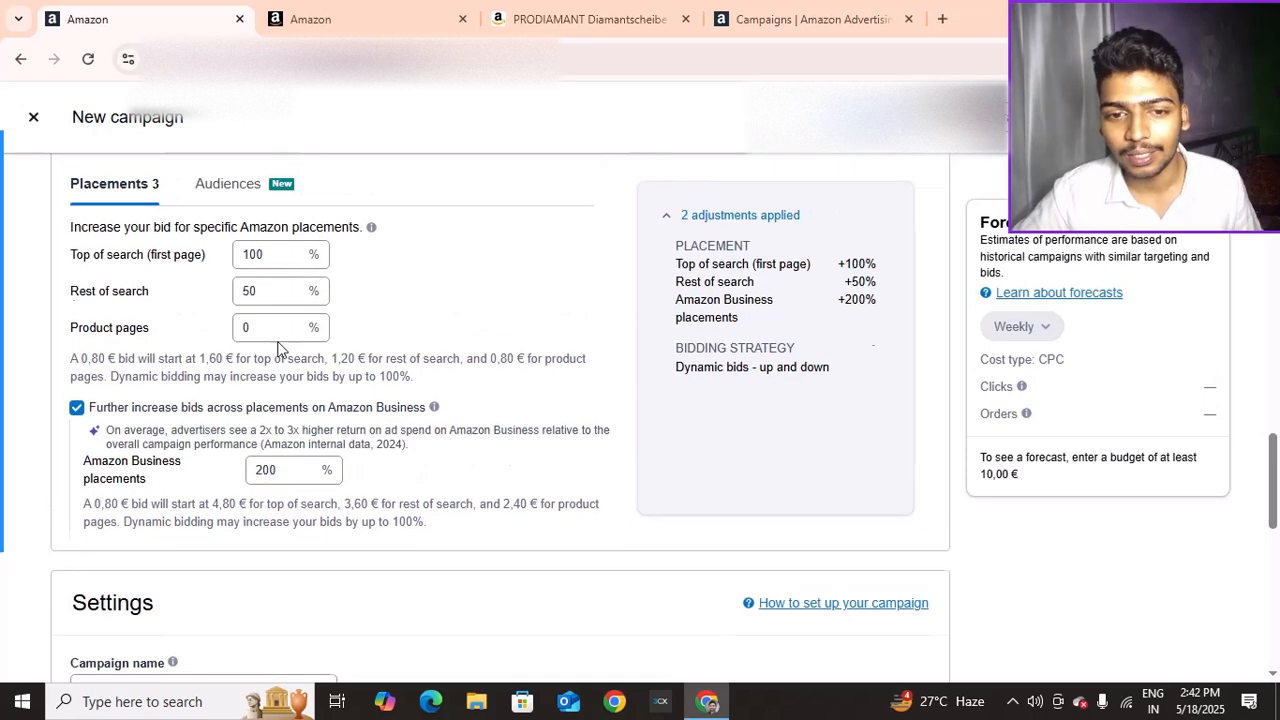
Under Audiences, raise bids 200% for the Amazon-built 'High likelihood to purchase' audience
left_click(231, 318)
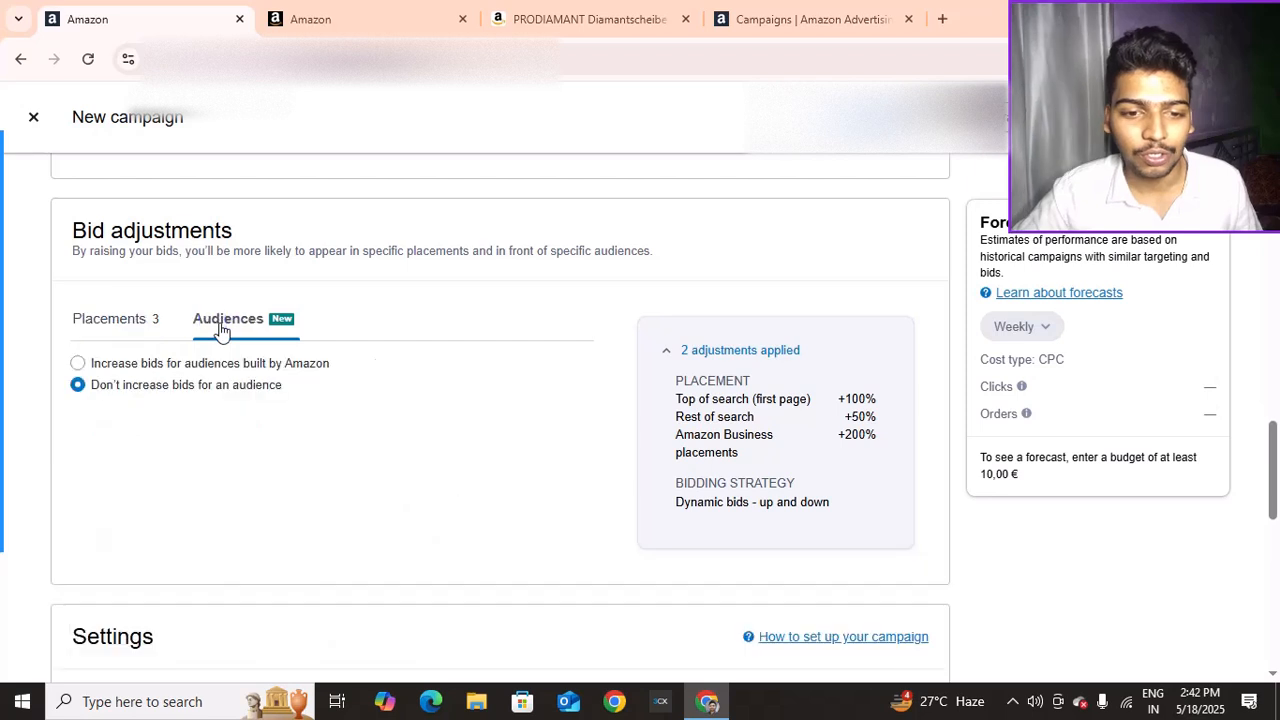
left_click(79, 363)
left_click(125, 447)
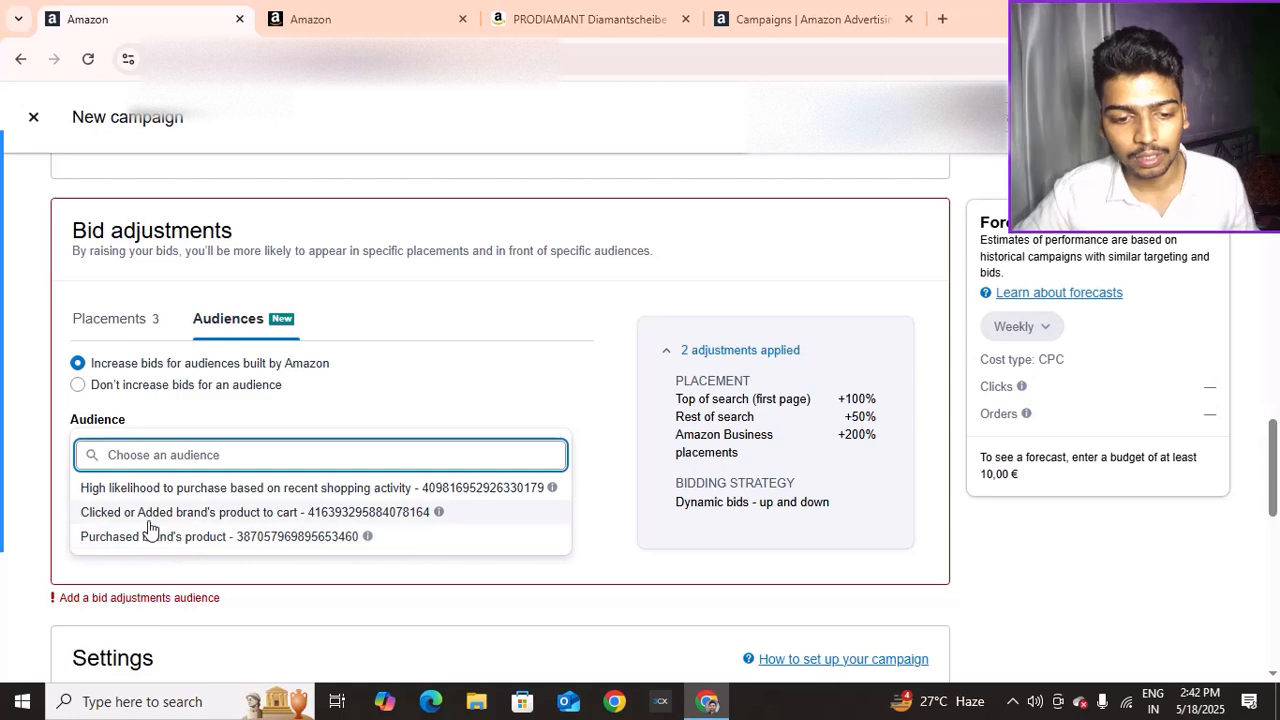
left_click(182, 512)
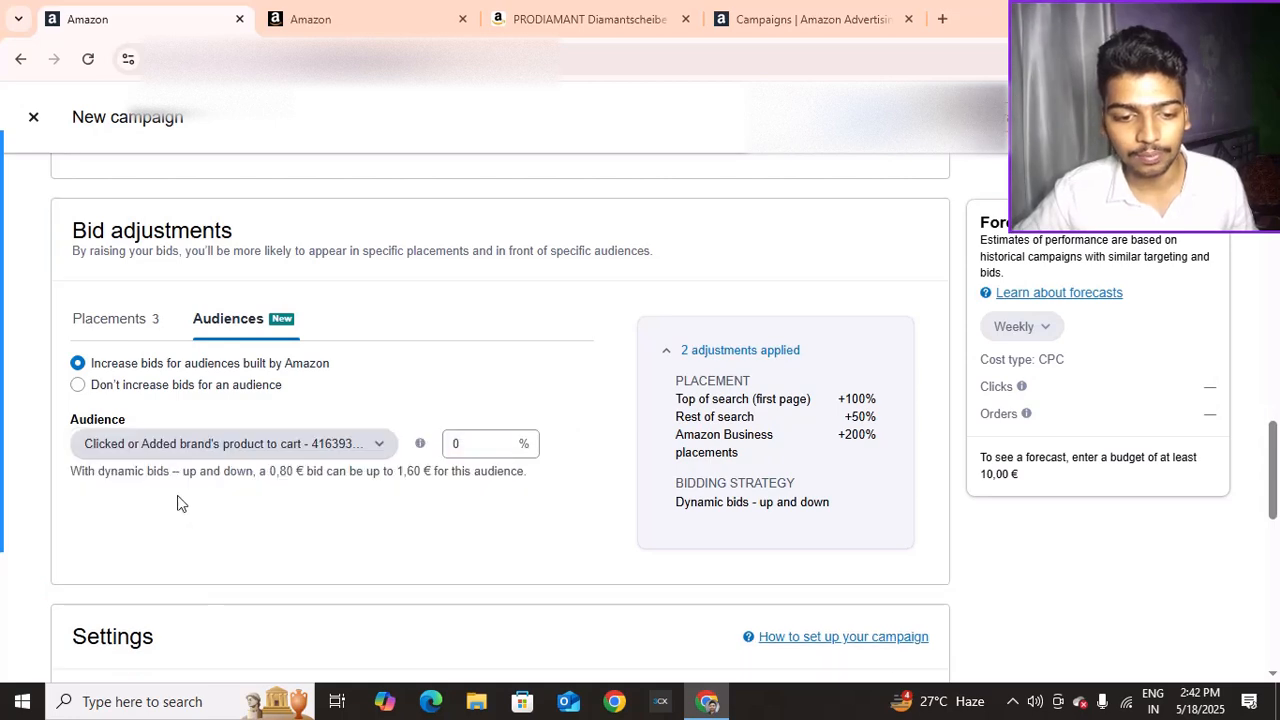
left_click(180, 443)
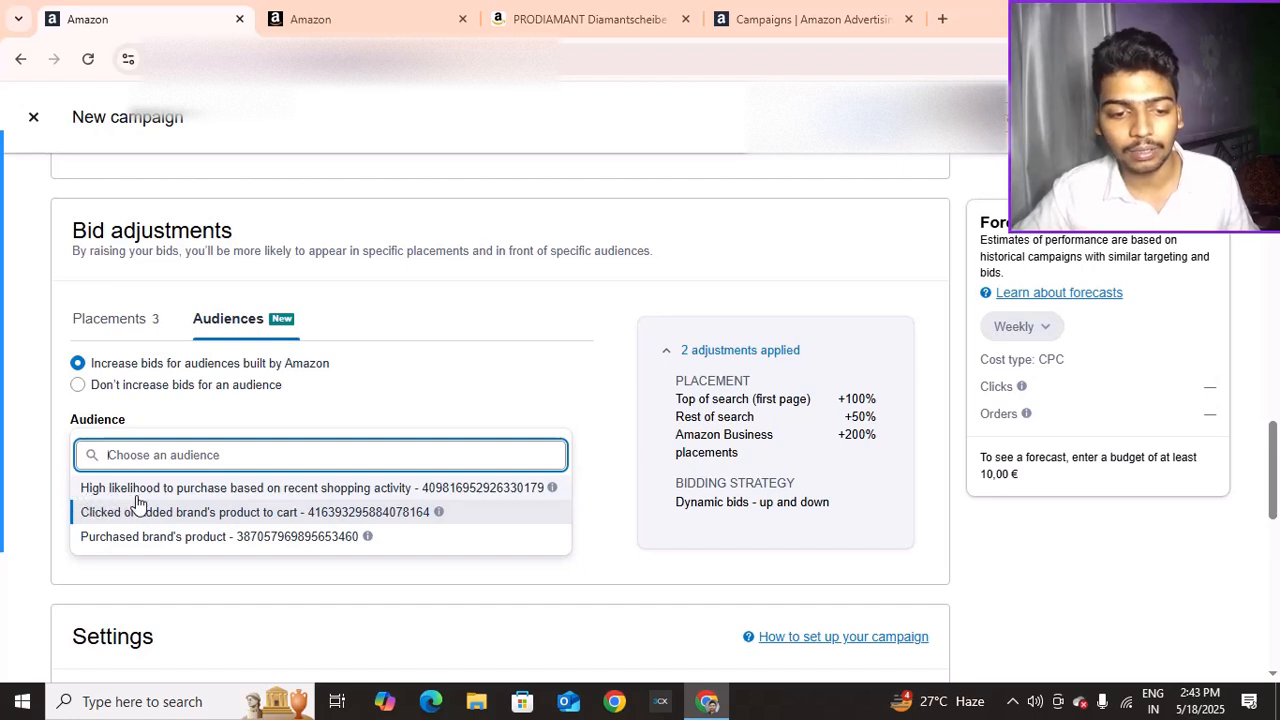
left_click(229, 488)
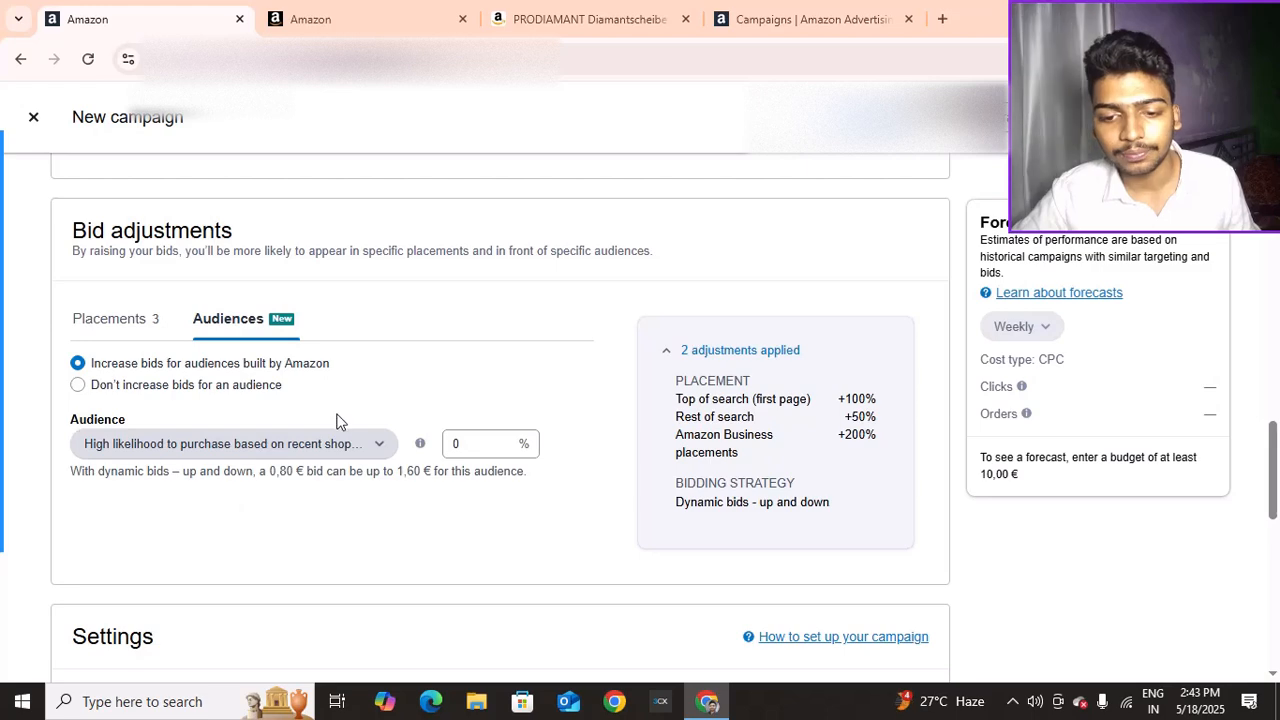
left_click(447, 446)
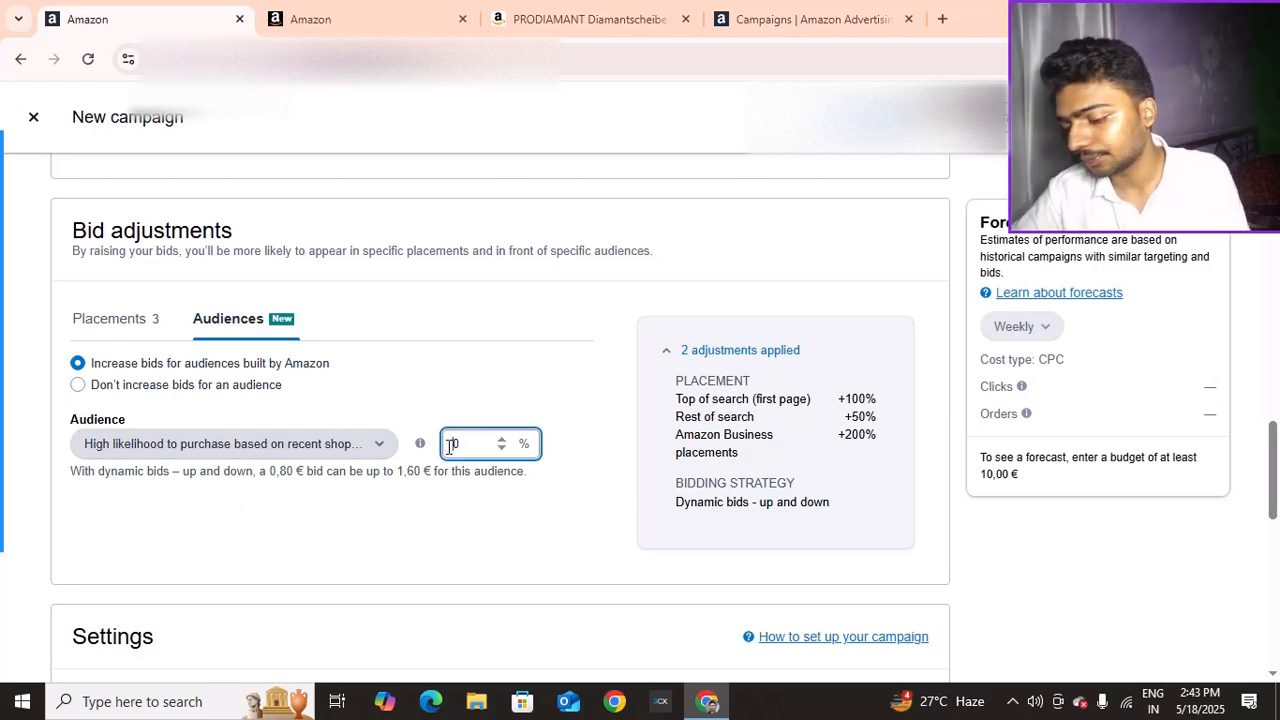
type("20")
left_click(486, 404)
scroll(315, 320, "down", 2)
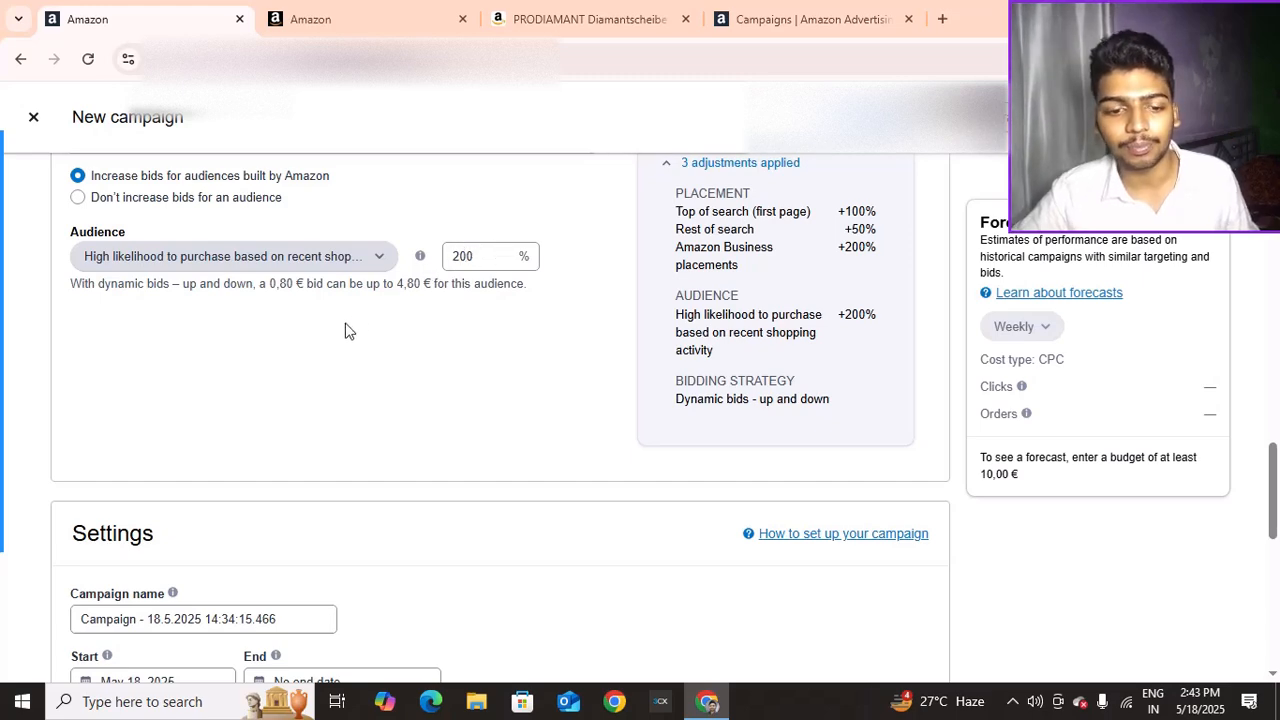
Scroll to the form's end and collapse 'Automated tasks using rules', leaving its rule unticked
scroll(346, 330, "down", 3)
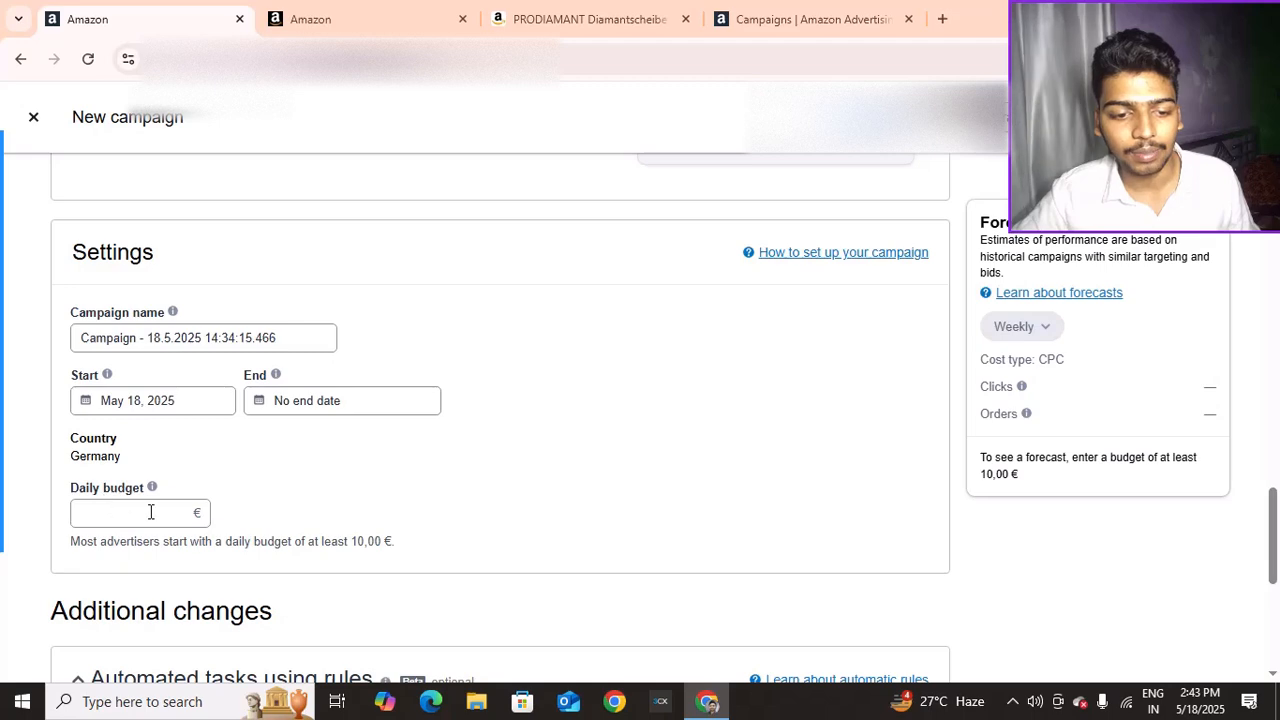
scroll(166, 494, "down", 5)
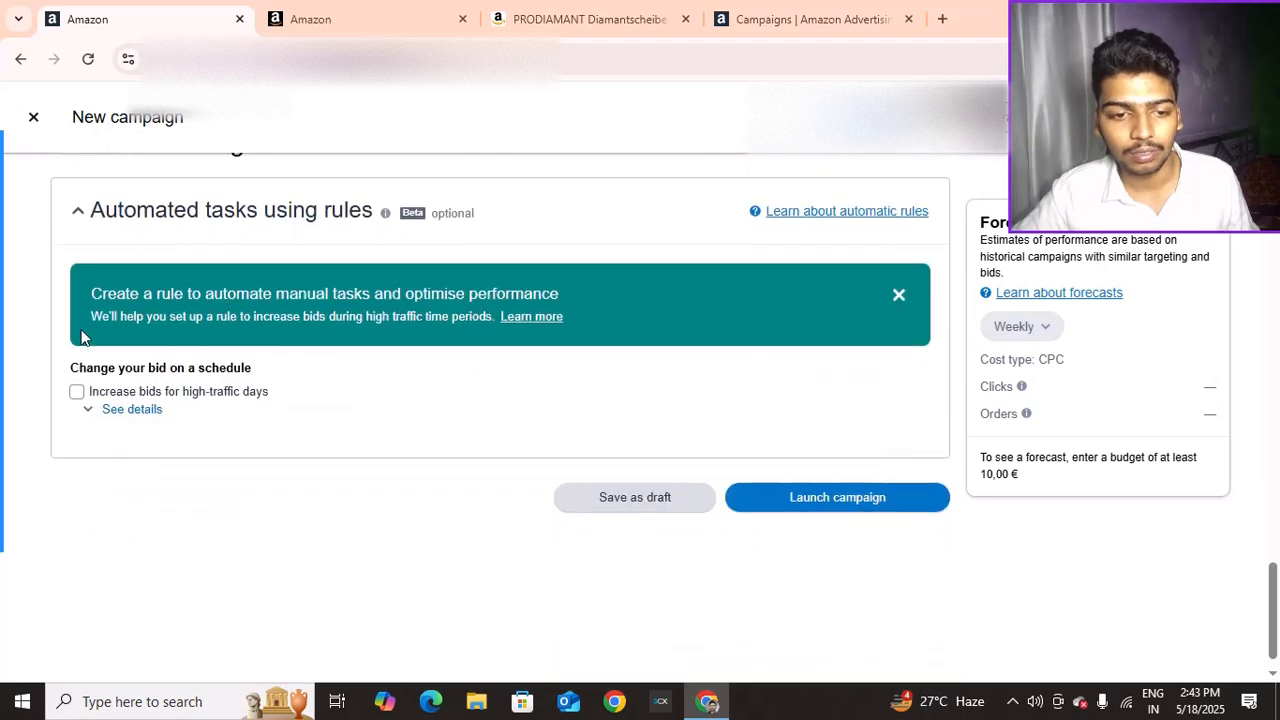
left_click(76, 211)
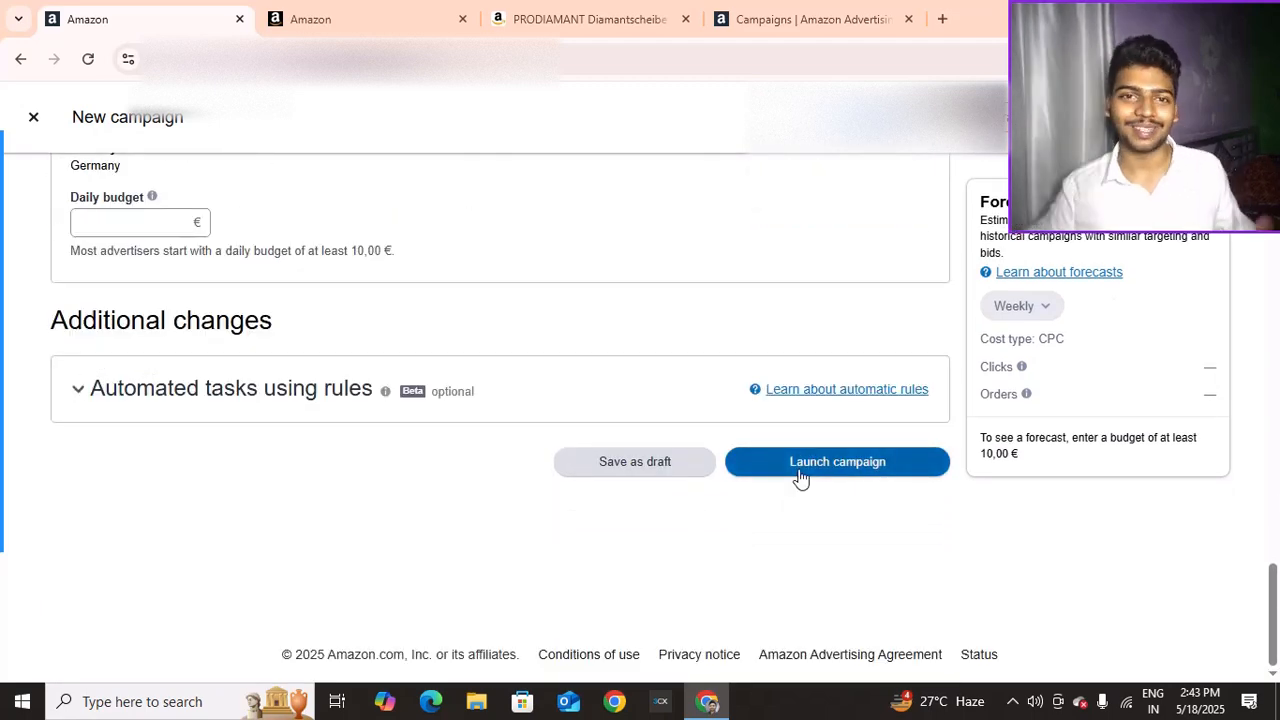